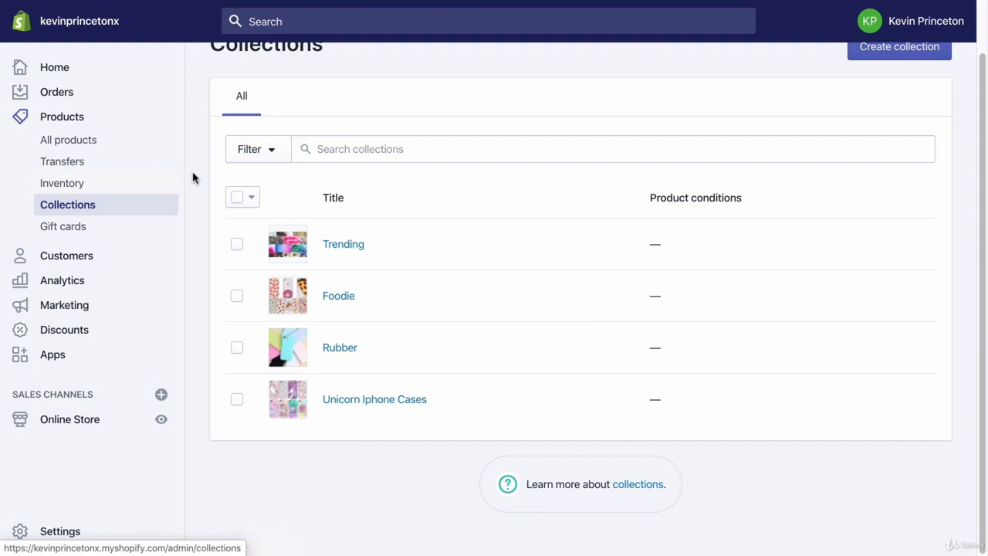
Step: Open the Trending collection from the collections list and look through its details
{"action": "left_click", "coordinate": [392, 254]}
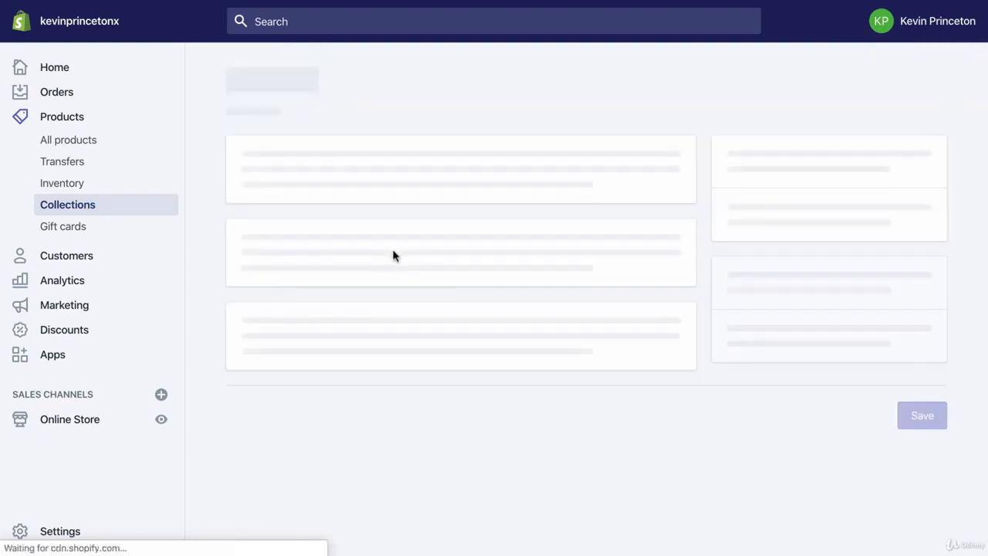
{"action": "scroll", "coordinate": [456, 309], "scroll_direction": "down", "scroll_amount": 5}
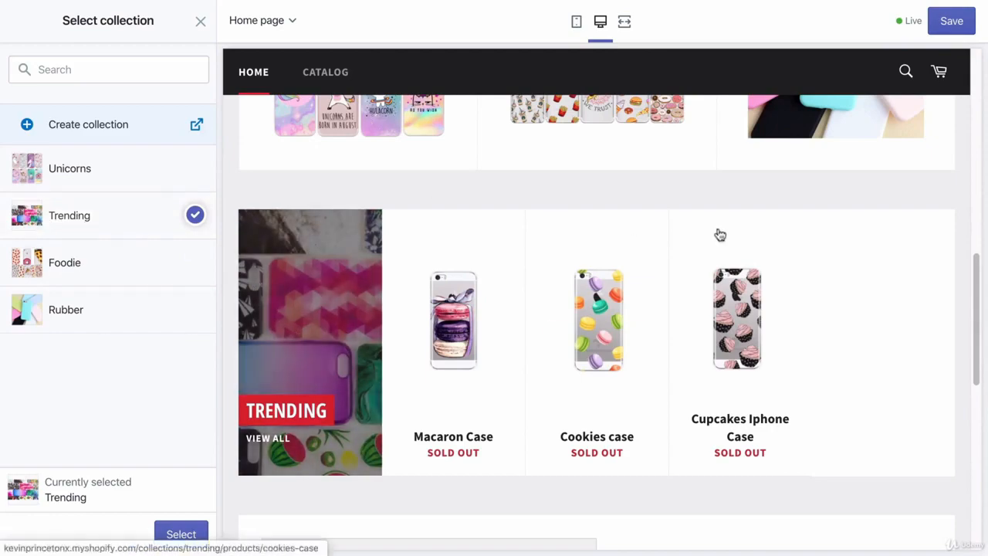
Step: Assign the Trending collection to the featured collection section of the home page
{"action": "scroll", "coordinate": [602, 402], "scroll_direction": "up", "scroll_amount": 3}
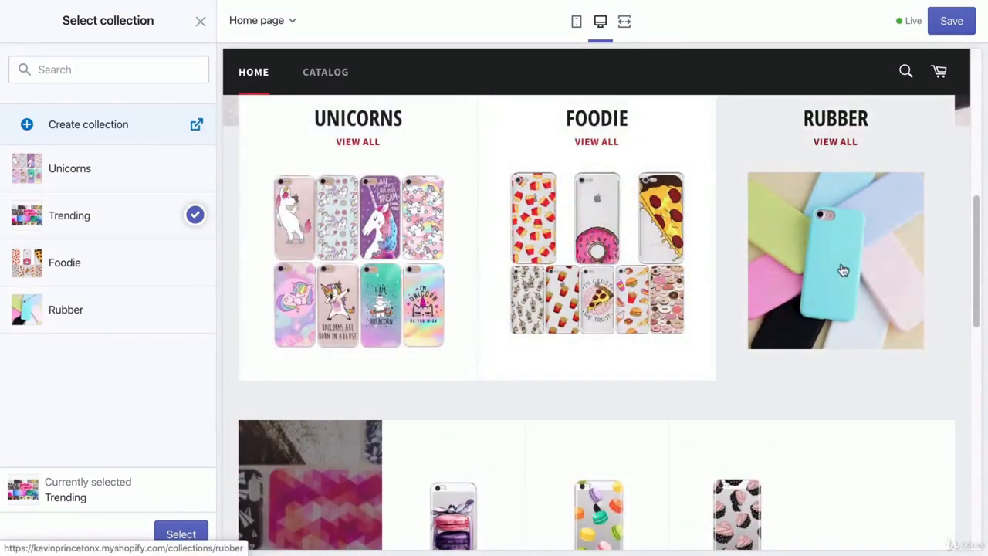
{"action": "scroll", "coordinate": [840, 269], "scroll_direction": "down", "scroll_amount": 3}
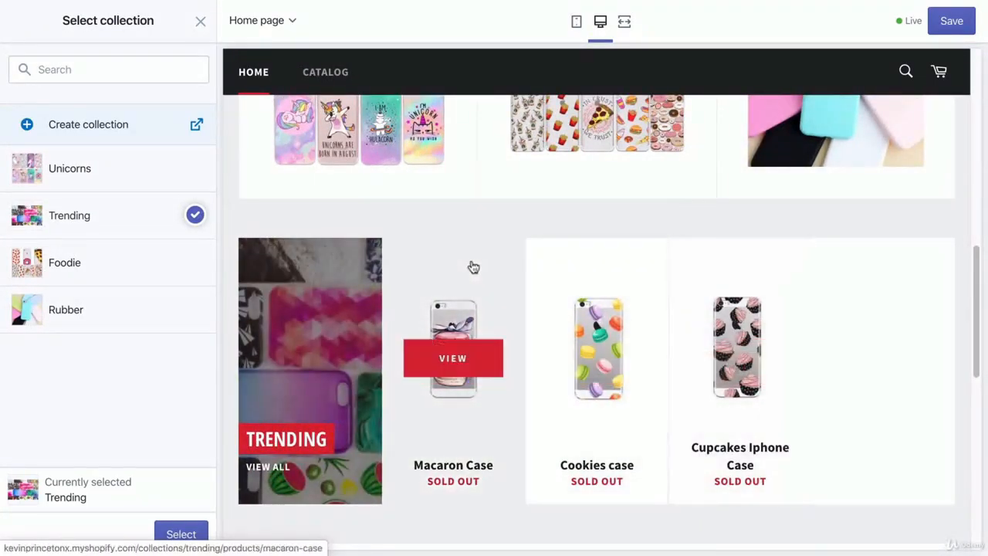
{"action": "left_click", "coordinate": [177, 533]}
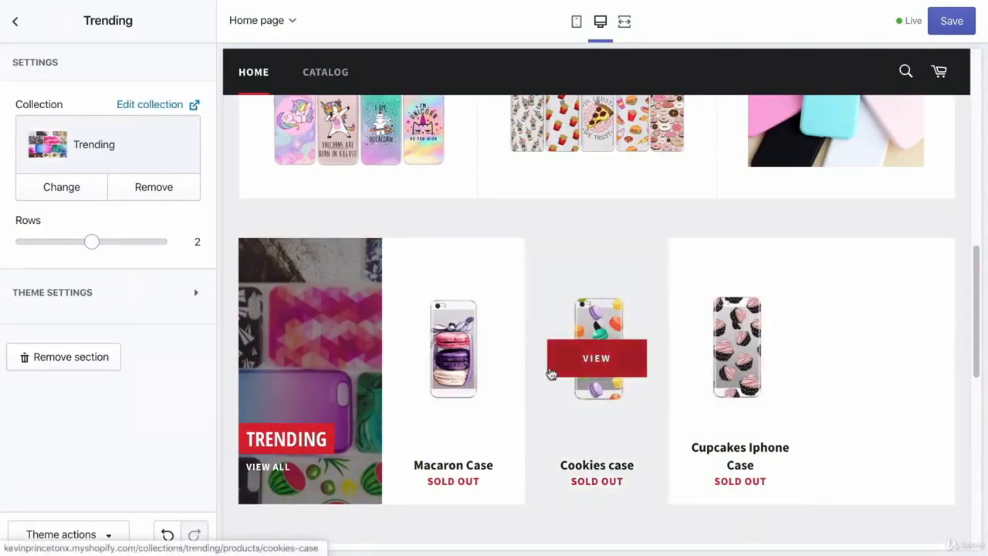
{"action": "scroll", "coordinate": [549, 371], "scroll_direction": "down", "scroll_amount": 1}
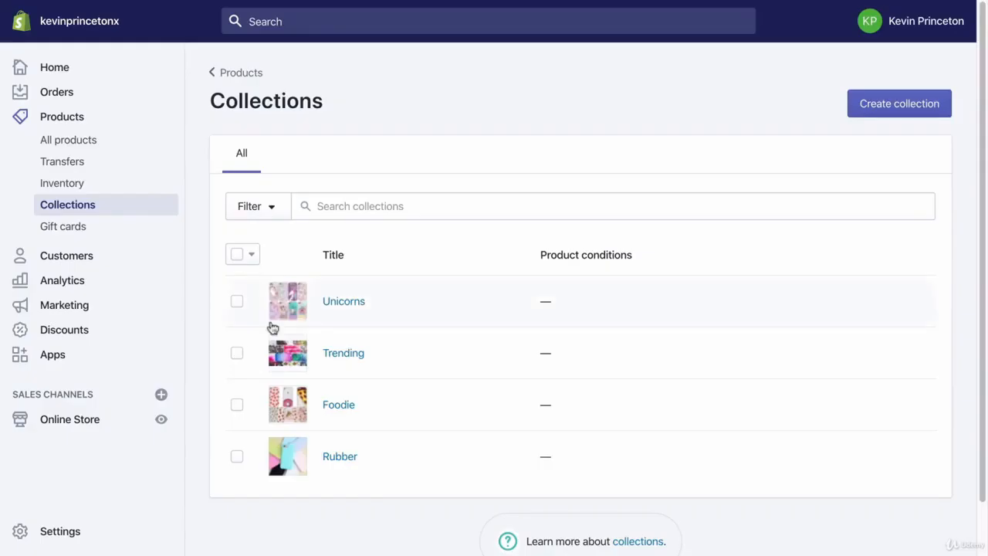
Step: Open the Trending collection in the store admin and review its assigned products
{"action": "left_click", "coordinate": [342, 351]}
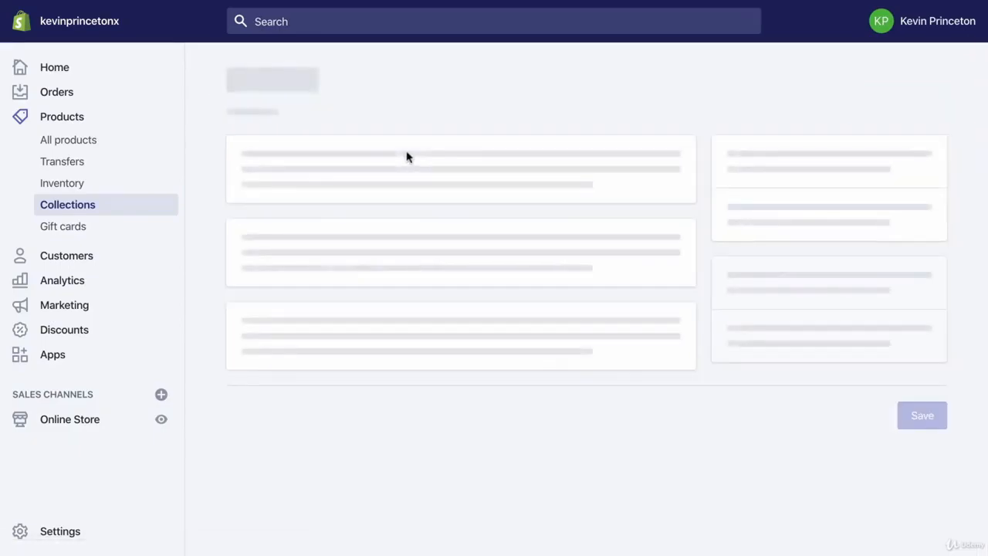
{"action": "scroll", "coordinate": [406, 154], "scroll_direction": "down", "scroll_amount": 5}
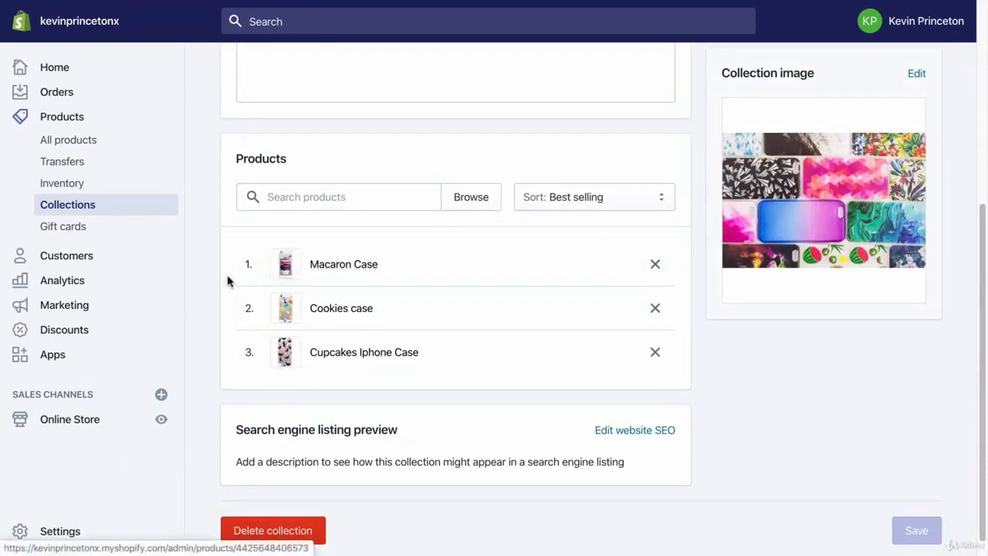
{"action": "left_click", "coordinate": [68, 210]}
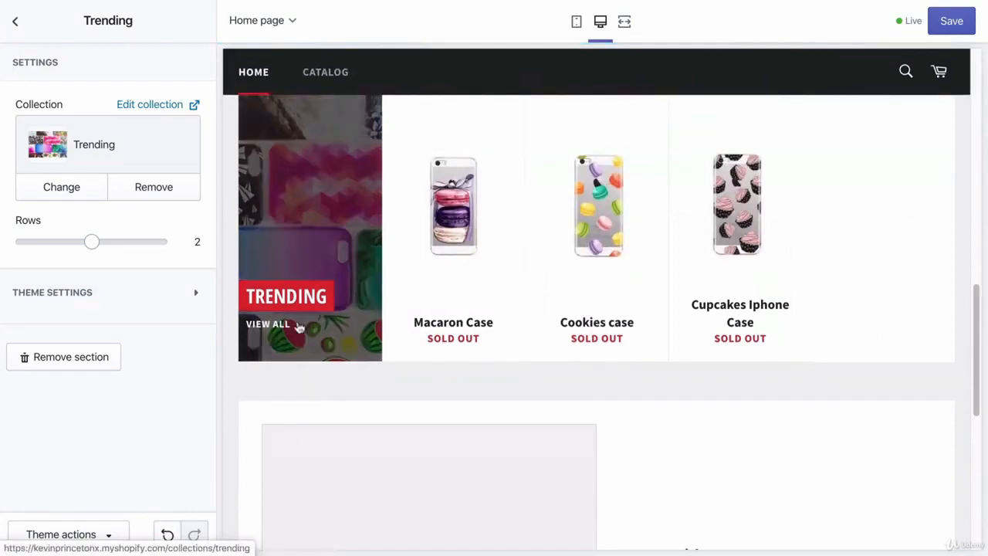
Step: Try 3 rows for the Trending section and check the layout in the home page preview
{"action": "scroll", "coordinate": [901, 239], "scroll_direction": "up", "scroll_amount": 5}
{"action": "scroll", "coordinate": [902, 240], "scroll_direction": "down", "scroll_amount": 5}
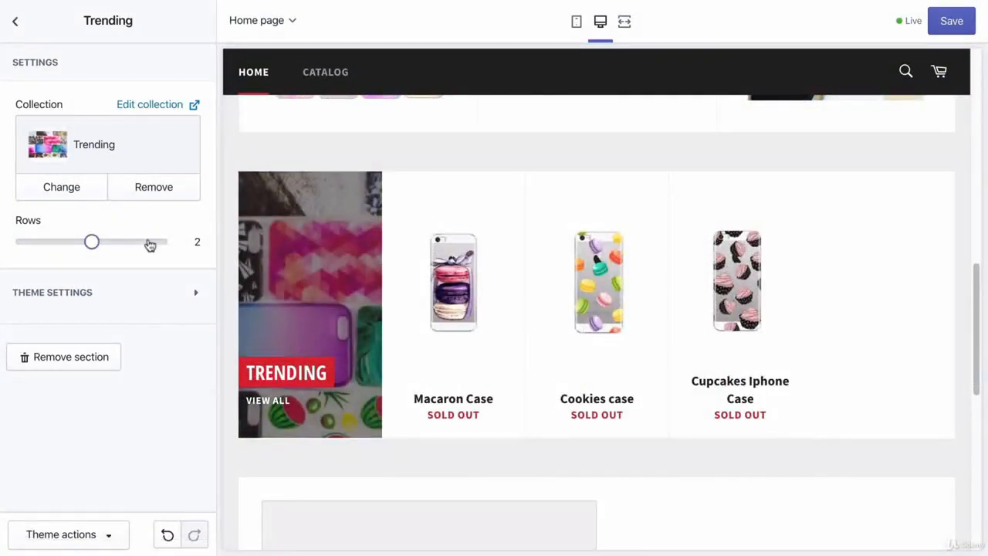
{"action": "left_click_drag", "start_coordinate": [94, 243], "coordinate": [52, 246]}
{"action": "left_click_drag", "start_coordinate": [25, 242], "coordinate": [139, 242]}
{"action": "scroll", "coordinate": [401, 308], "scroll_direction": "down", "scroll_amount": 3}
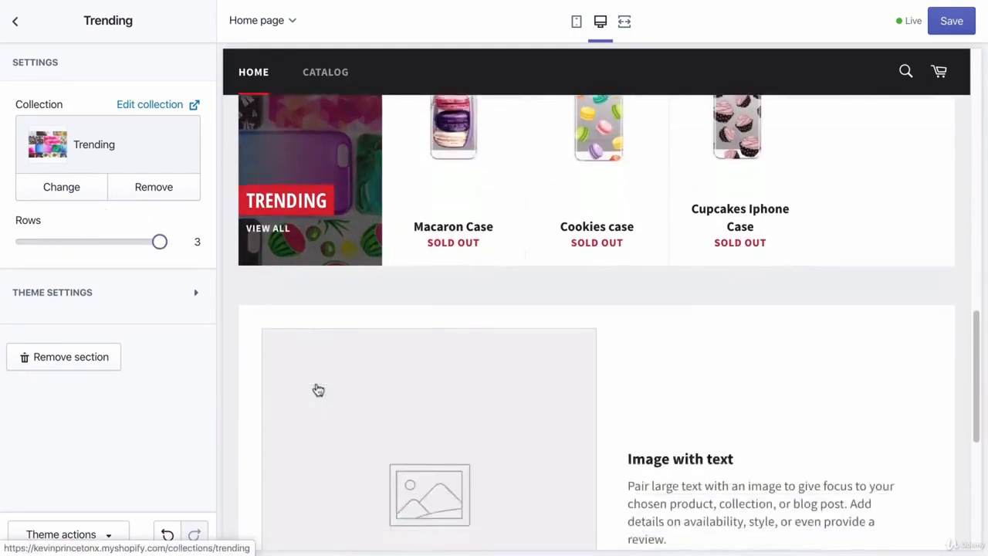
{"action": "scroll", "coordinate": [487, 181], "scroll_direction": "up", "scroll_amount": 2}
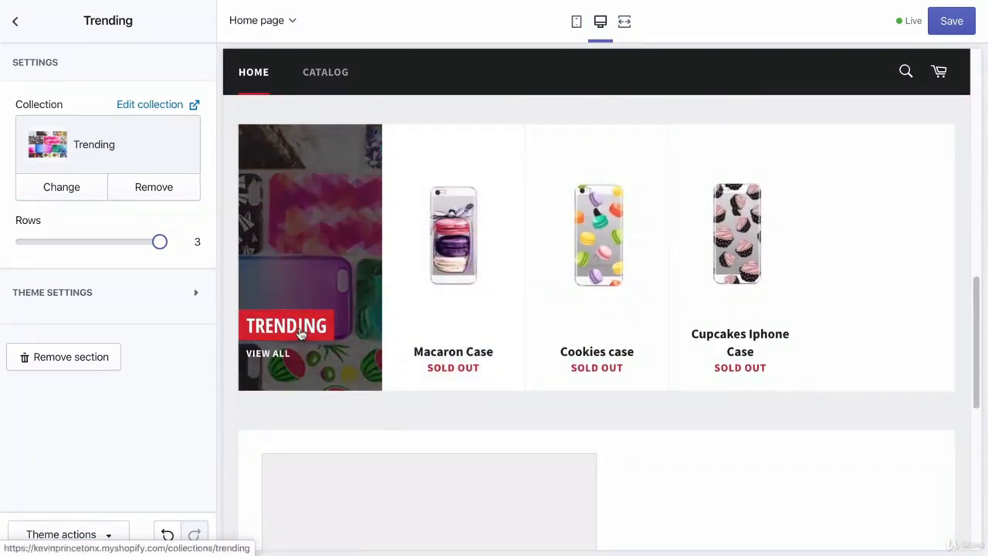
{"action": "scroll", "coordinate": [298, 332], "scroll_direction": "down", "scroll_amount": 2}
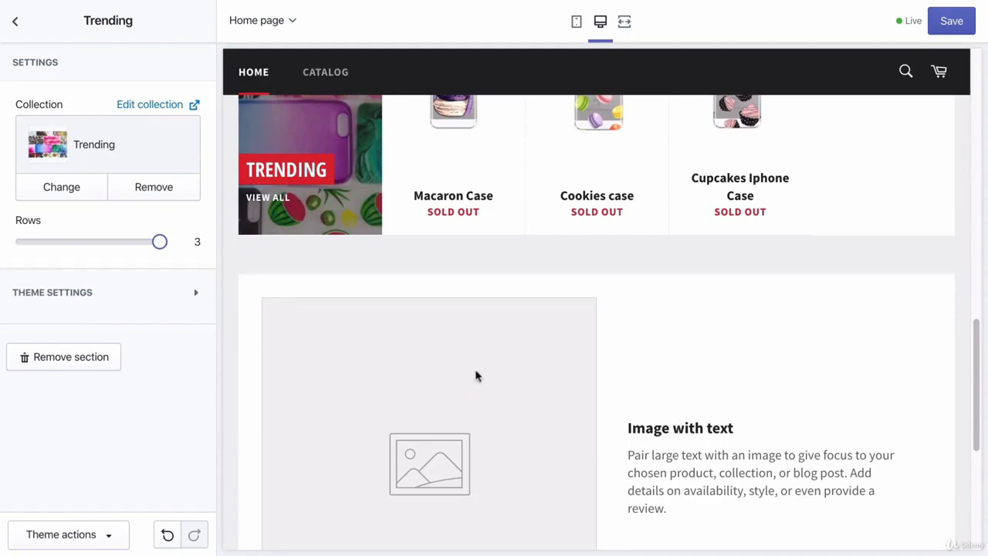
Step: Set the Trending section's rows to 1 and return to the theme's section list
{"action": "left_click_drag", "start_coordinate": [161, 242], "coordinate": [12, 241]}
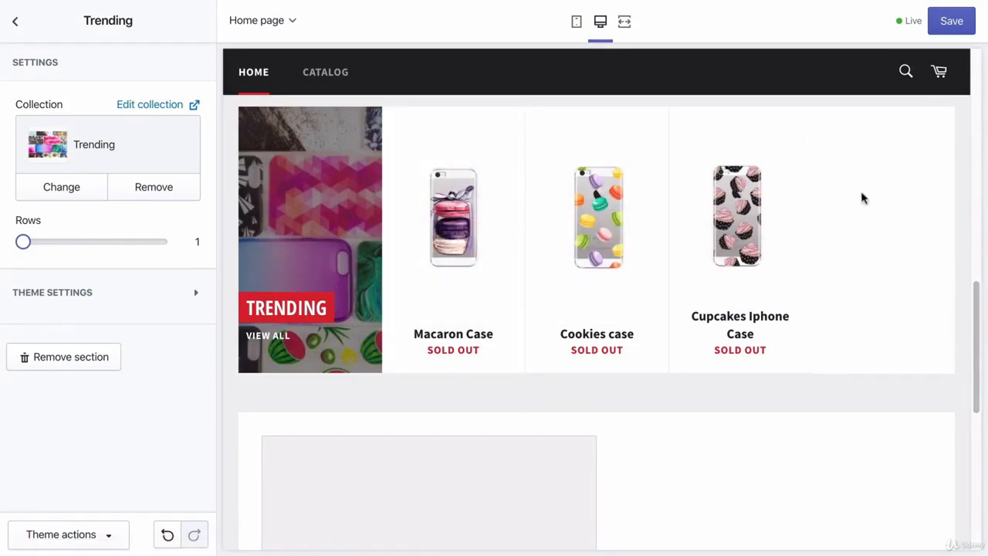
{"action": "scroll", "coordinate": [907, 198], "scroll_direction": "up", "scroll_amount": 1}
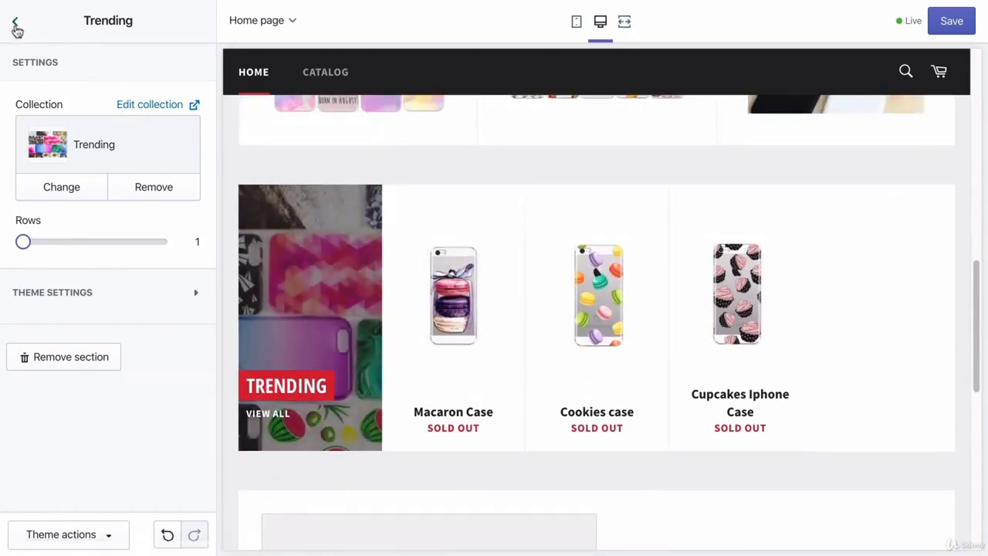
{"action": "left_click", "coordinate": [15, 25]}
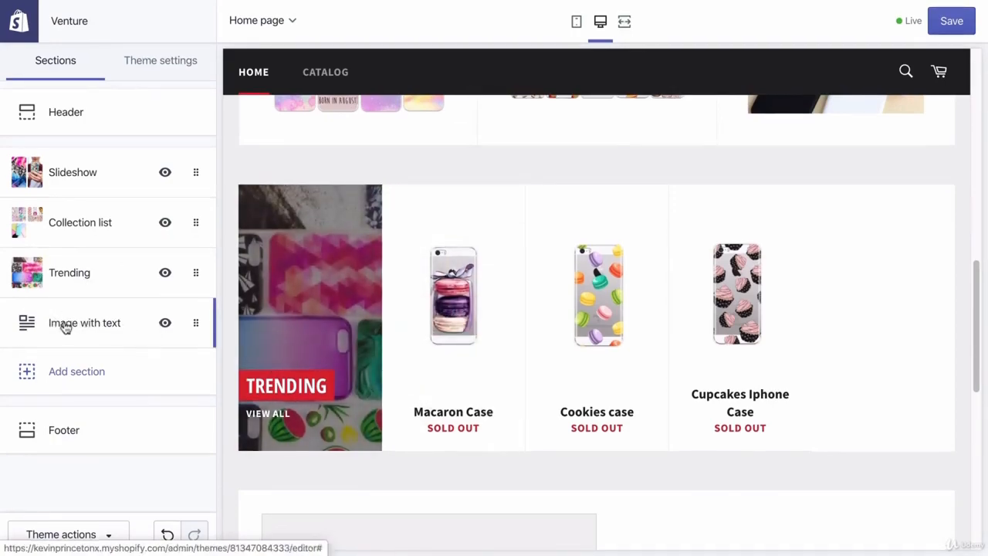
Step: Add the library photo of the man in a plaid shirt holding a phone to the Image with text section
{"action": "scroll", "coordinate": [485, 362], "scroll_direction": "down", "scroll_amount": 5}
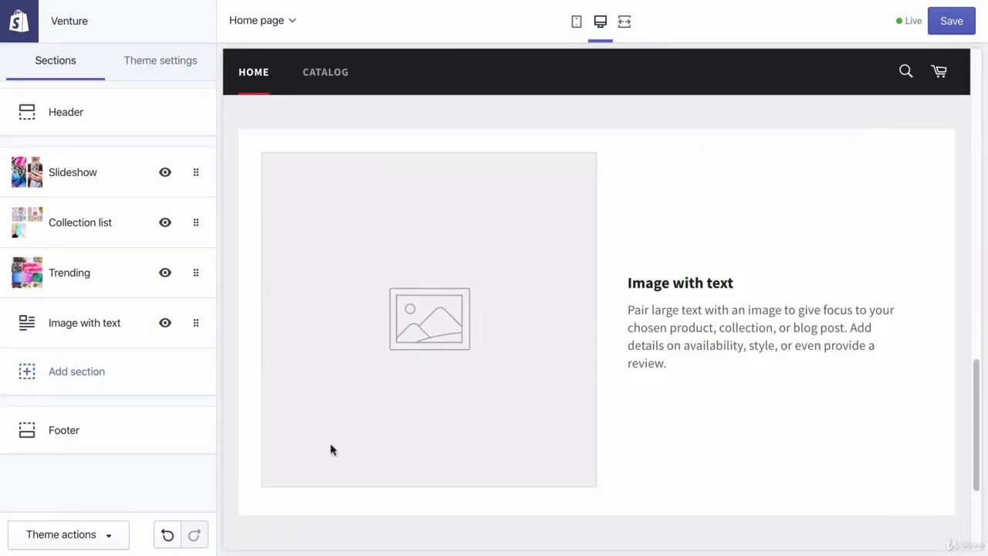
{"action": "left_click", "coordinate": [75, 325]}
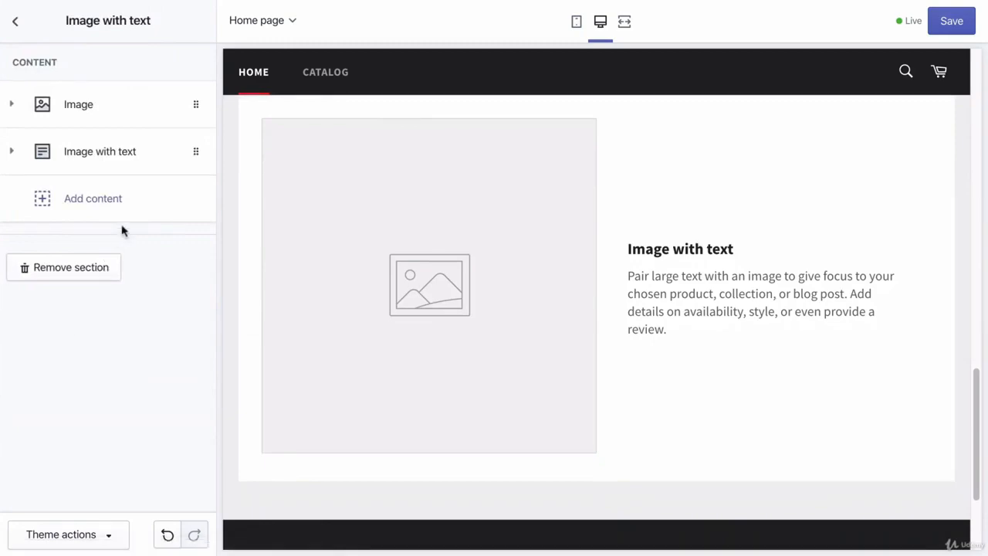
{"action": "left_click", "coordinate": [85, 106]}
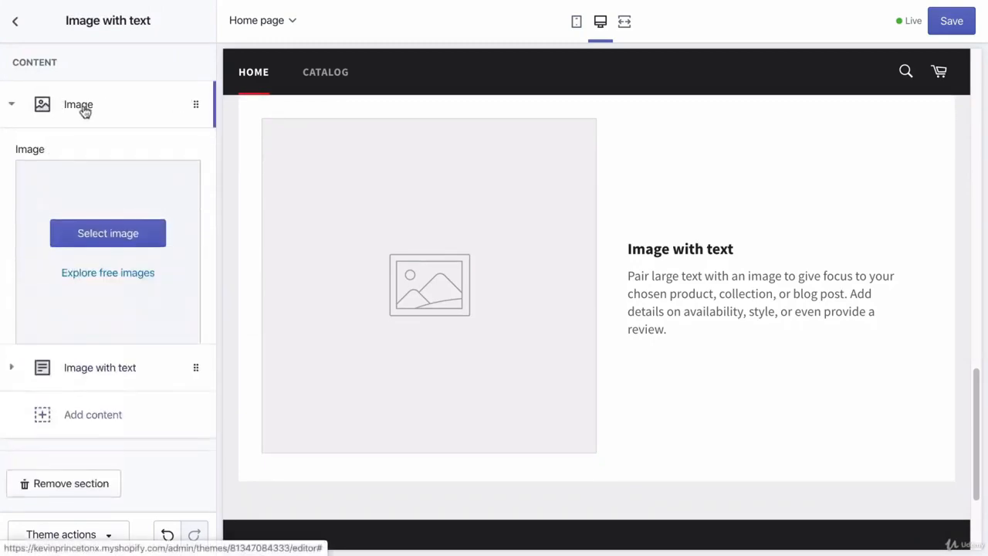
{"action": "left_click", "coordinate": [98, 238]}
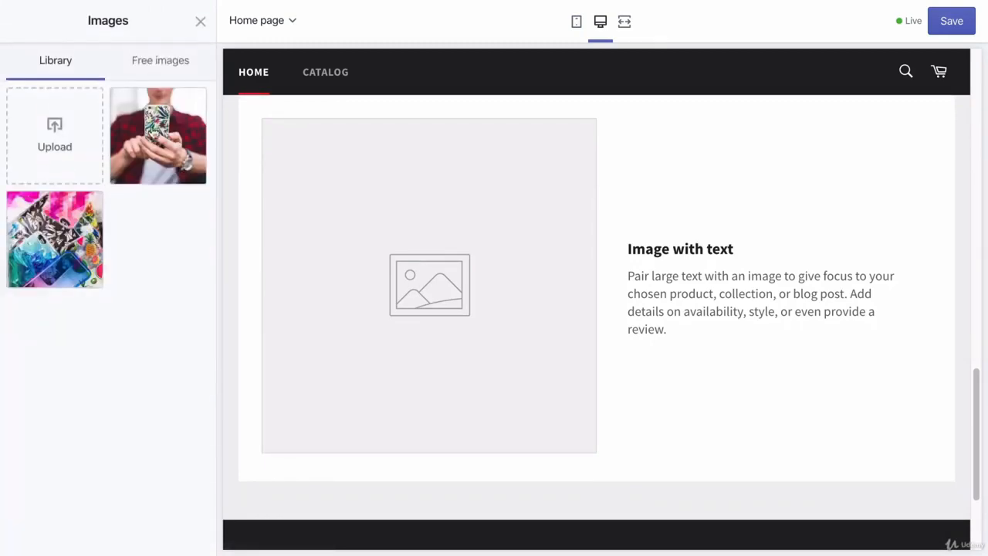
{"action": "left_click", "coordinate": [194, 156]}
{"action": "left_click", "coordinate": [186, 535]}
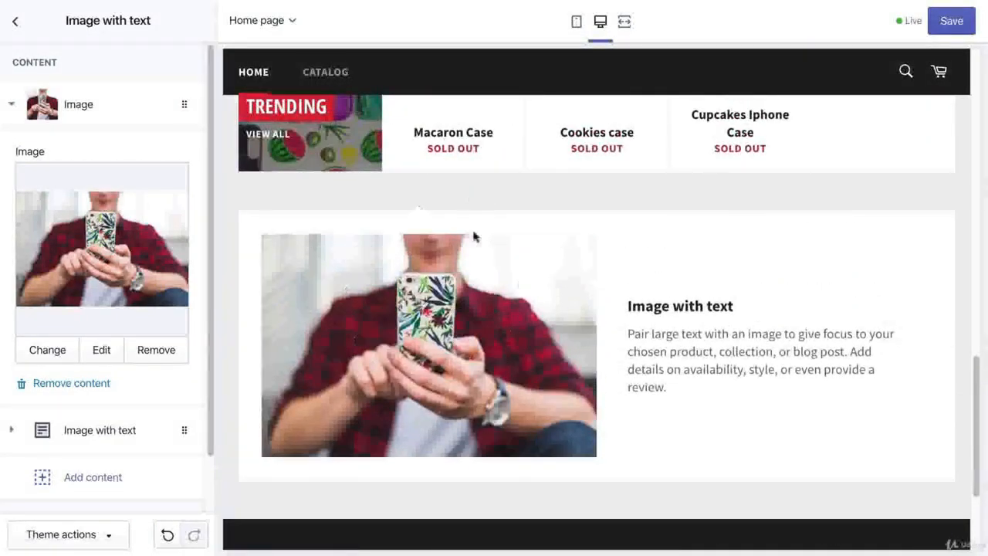
Step: Change the heading of the section's Image with text content block to "About Us"
{"action": "scroll", "coordinate": [124, 212], "scroll_direction": "down", "scroll_amount": 1}
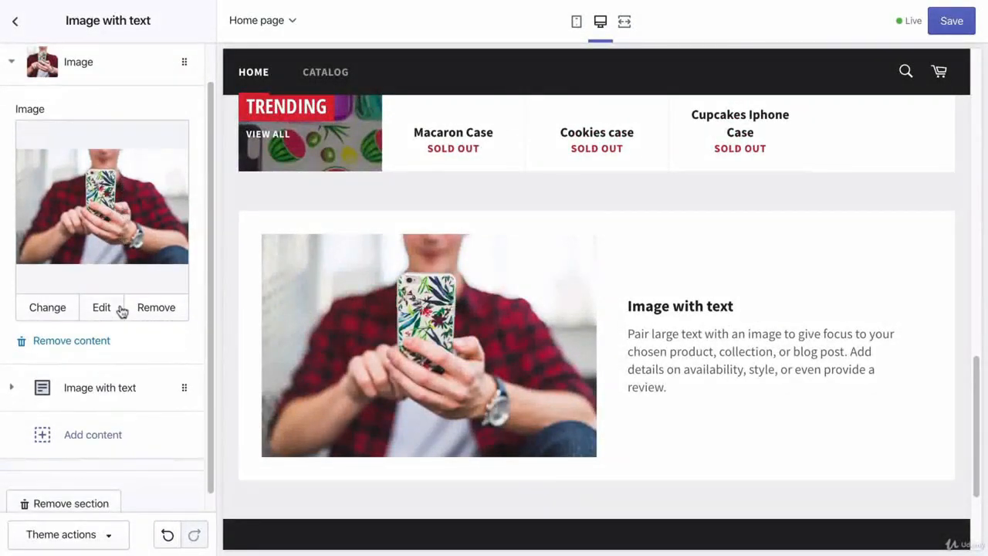
{"action": "scroll", "coordinate": [121, 310], "scroll_direction": "down", "scroll_amount": 1}
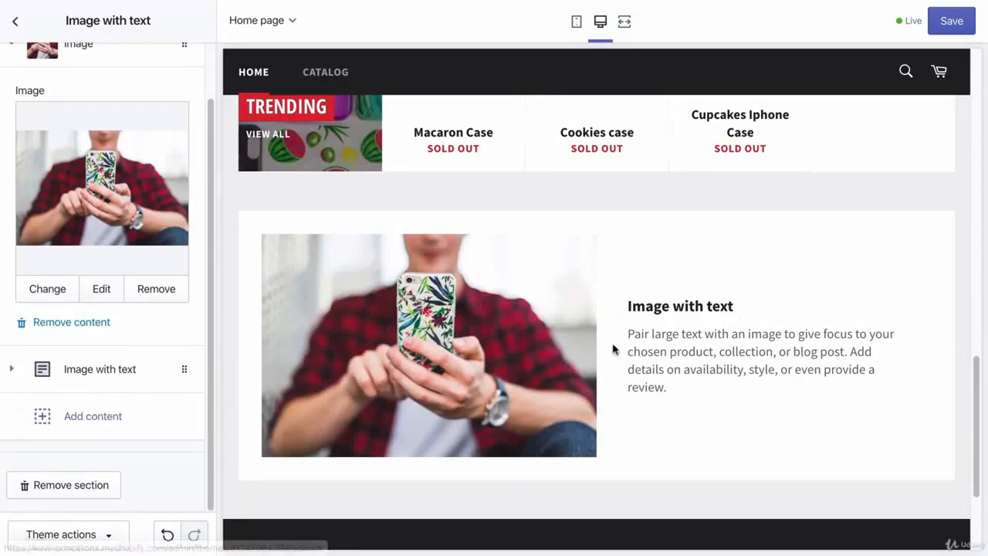
{"action": "left_click", "coordinate": [106, 369]}
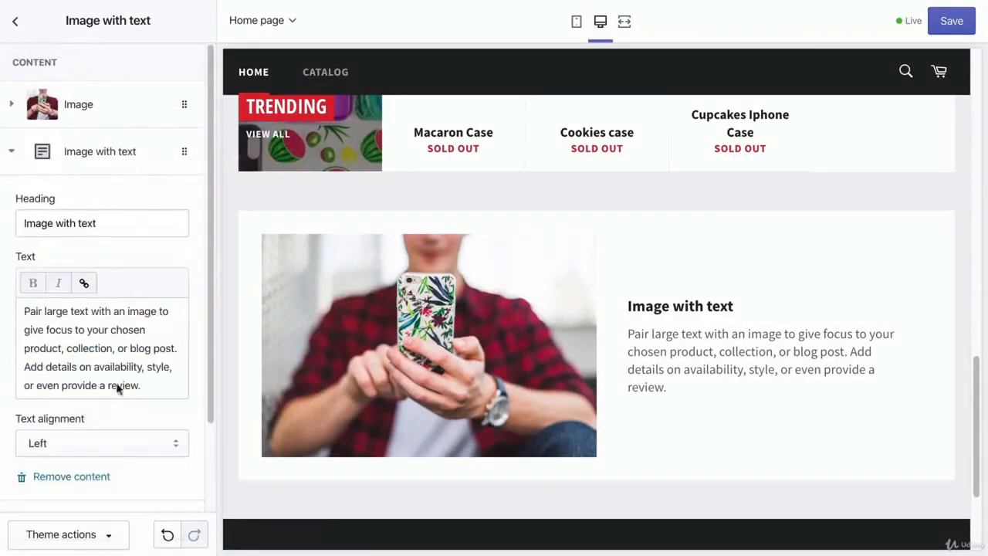
{"action": "left_click_drag", "start_coordinate": [98, 223], "coordinate": [0, 199]}
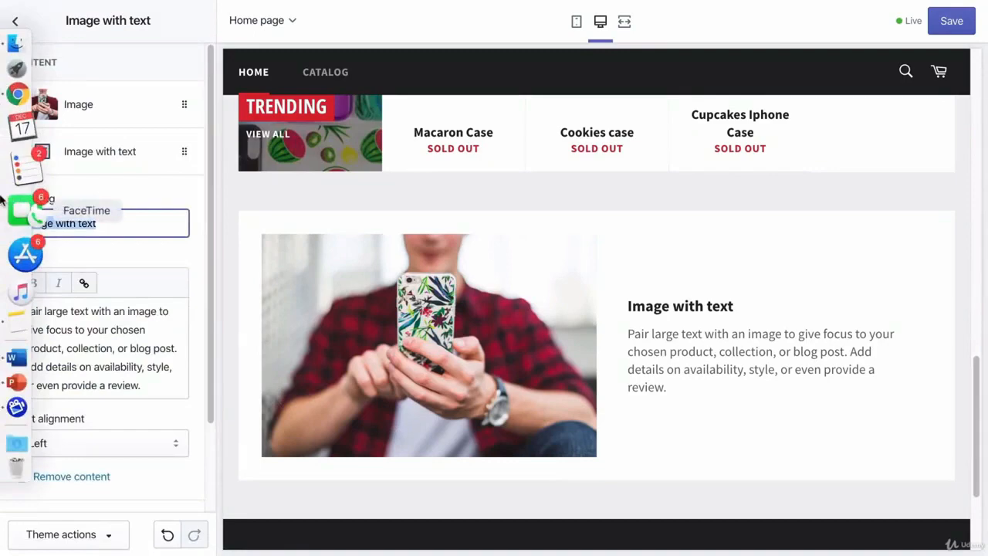
{"action": "type", "text": "About Us"}
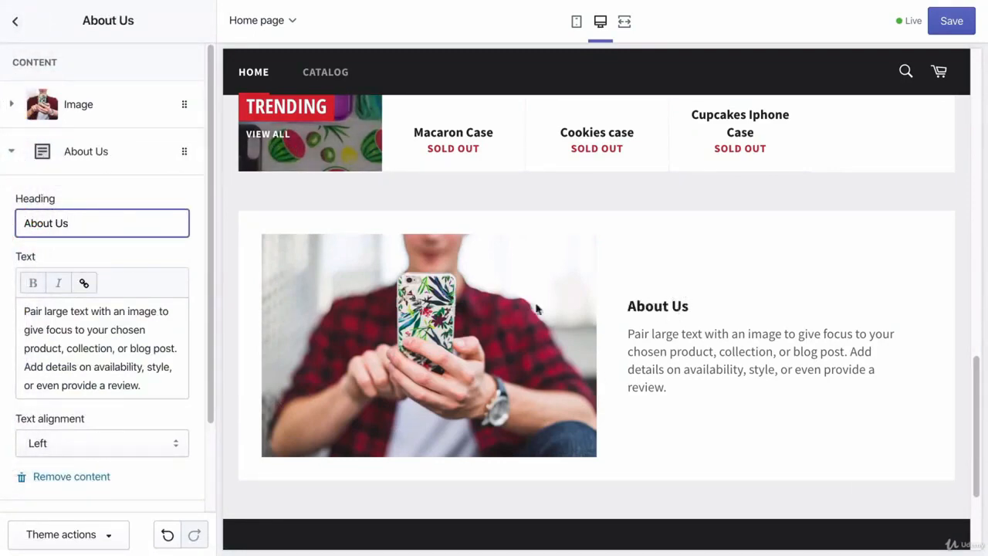
Step: Replace the About Us block's placeholder text with "We are an iphone case company. We used recycled products to create our cases"
{"action": "left_click_drag", "start_coordinate": [165, 381], "coordinate": [17, 311]}
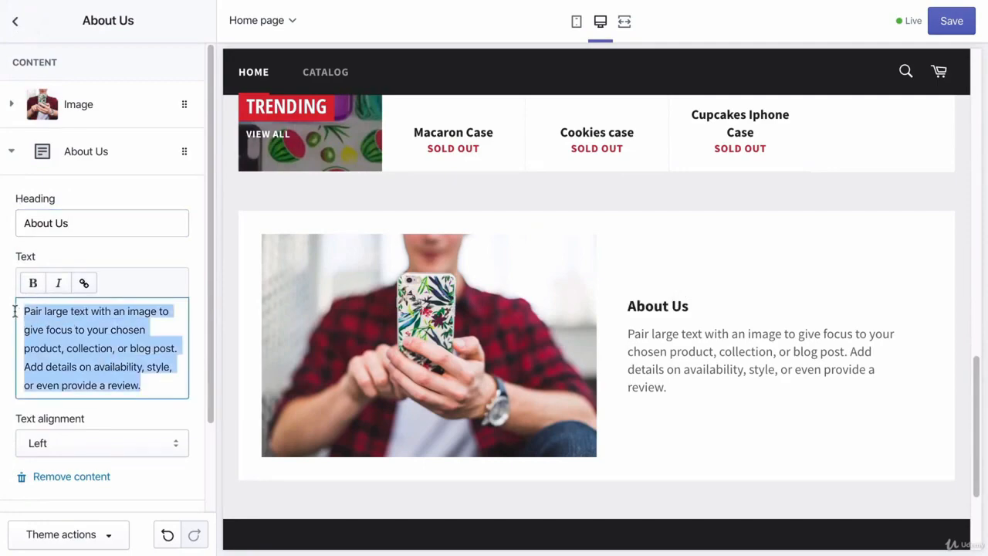
{"action": "key", "text": "BackSpace"}
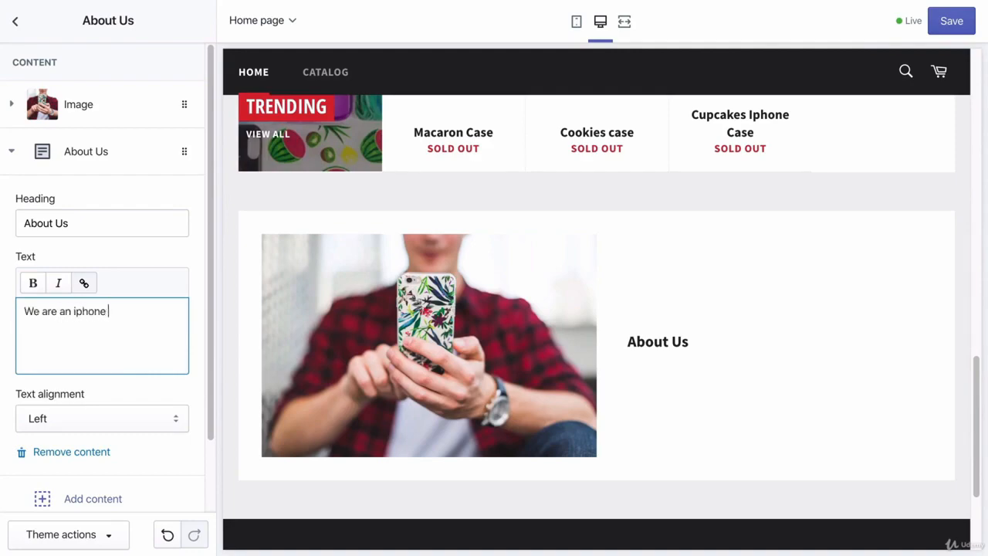
{"action": "type", "text": "y. We used recycled"}
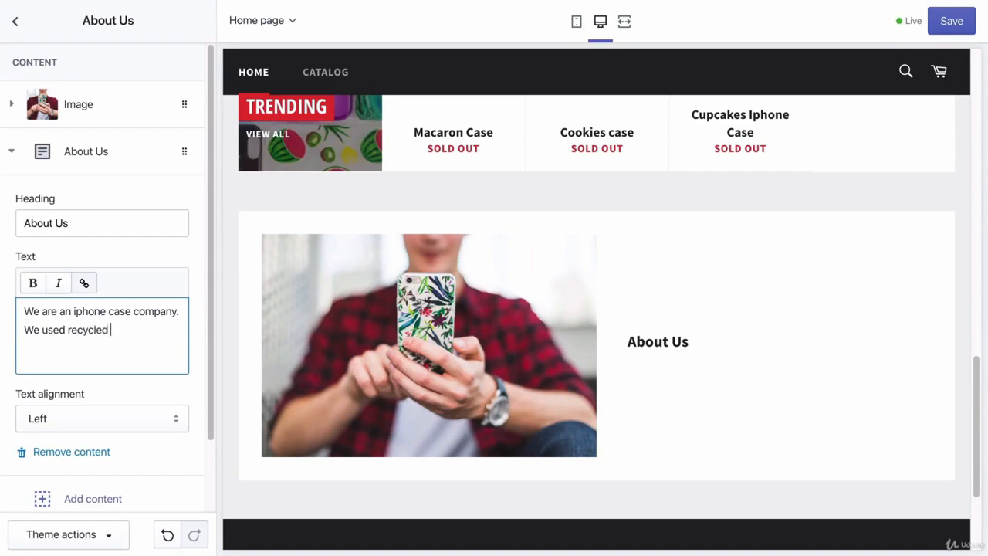
{"action": "type", "text": "reate our cases"}
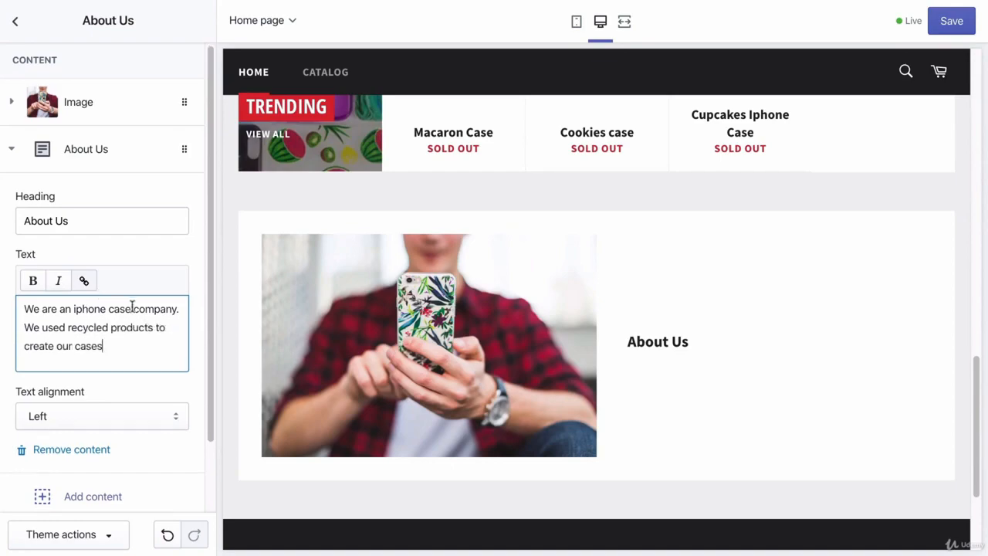
Step: Set the About Us block's text alignment to Center and collapse the block's settings
{"action": "scroll", "coordinate": [129, 308], "scroll_direction": "down", "scroll_amount": 1}
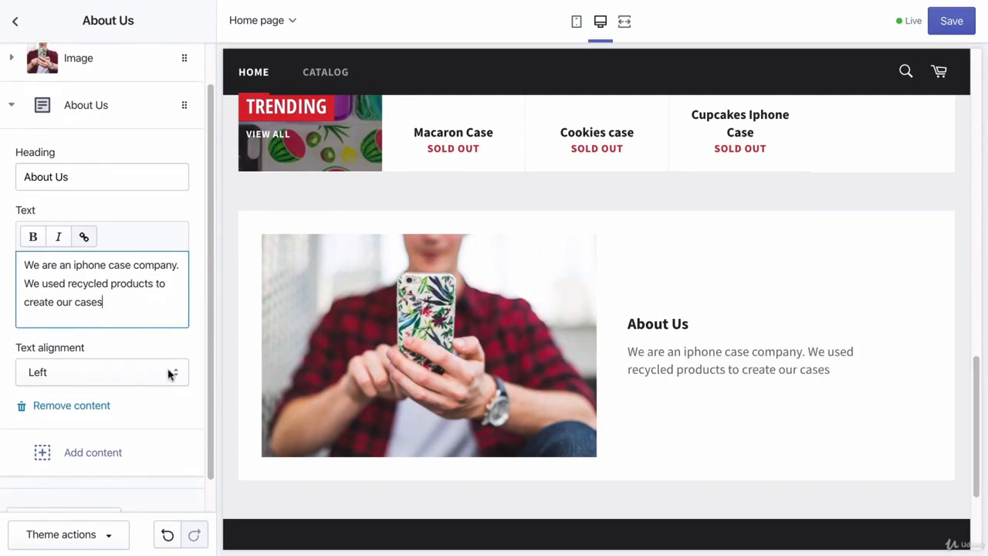
{"action": "scroll", "coordinate": [168, 374], "scroll_direction": "down", "scroll_amount": 1}
{"action": "left_click", "coordinate": [108, 337]}
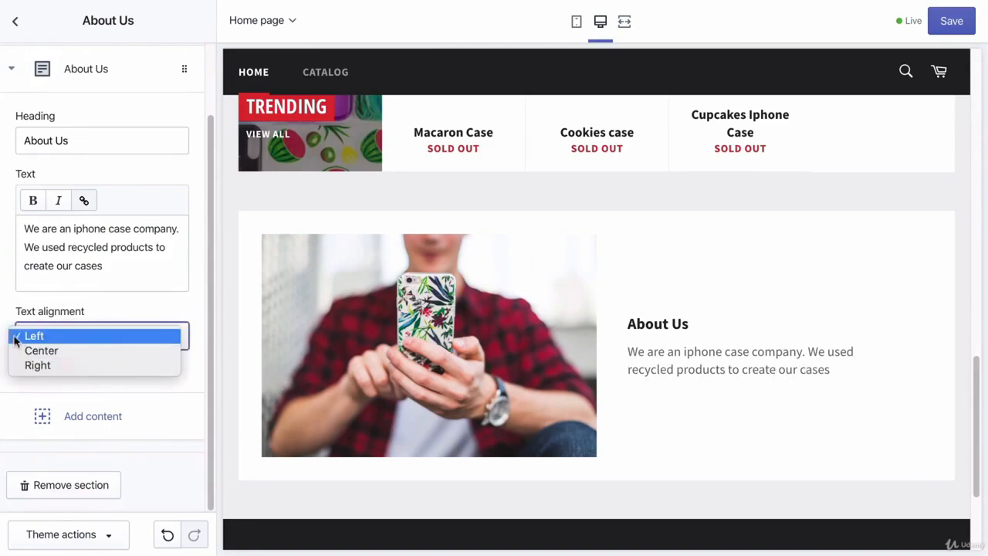
{"action": "left_click", "coordinate": [43, 350]}
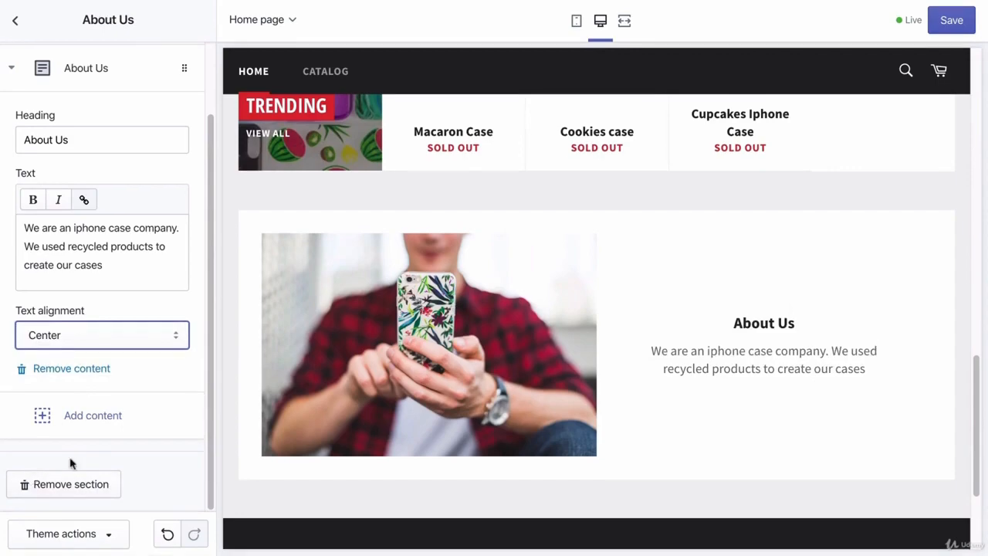
{"action": "scroll", "coordinate": [122, 326], "scroll_direction": "up", "scroll_amount": 2}
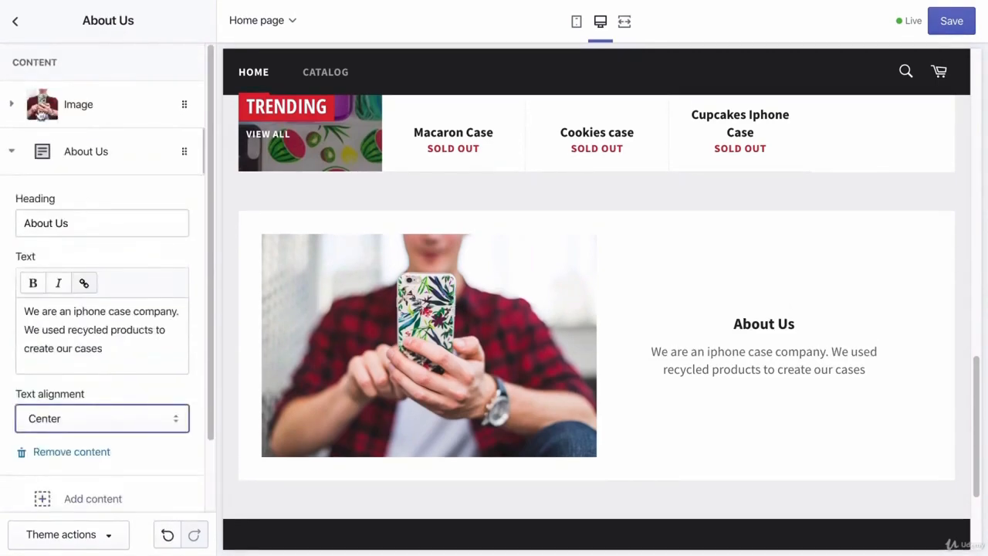
{"action": "left_click", "coordinate": [14, 151]}
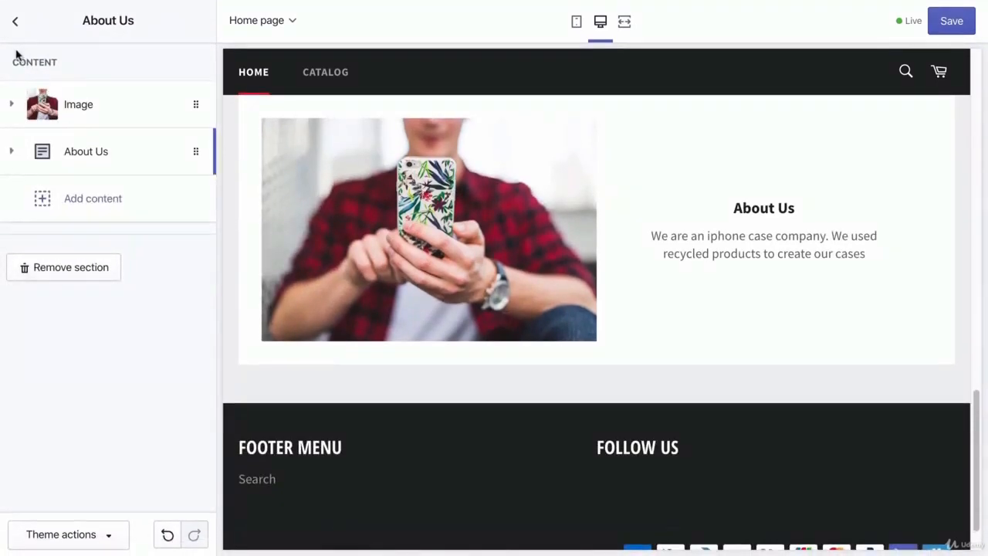
Step: Examine the footer's Footer menu block and open its linked menu for editing, then go back to the Navigation overview
{"action": "left_click", "coordinate": [16, 25]}
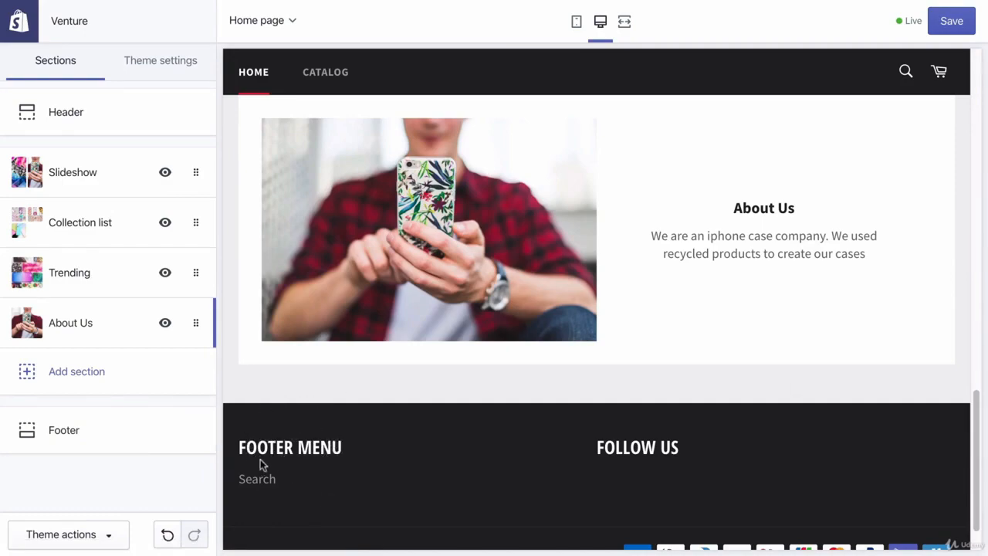
{"action": "left_click", "coordinate": [111, 435]}
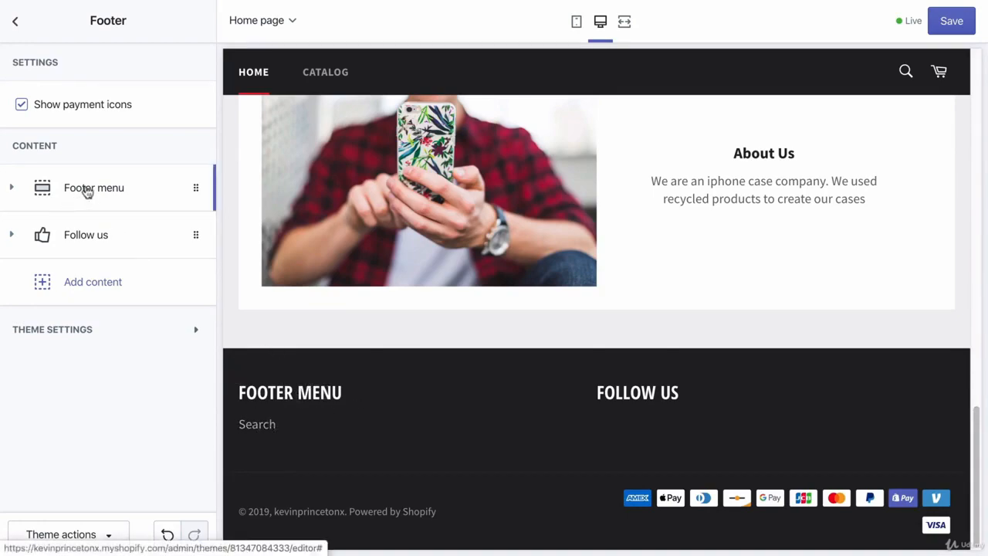
{"action": "left_click", "coordinate": [87, 192]}
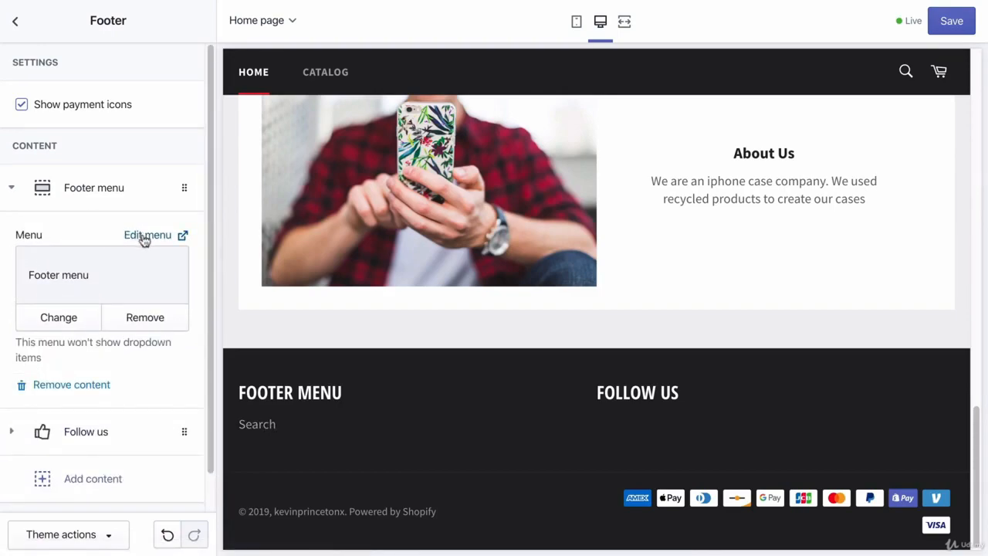
{"action": "left_click", "coordinate": [144, 241]}
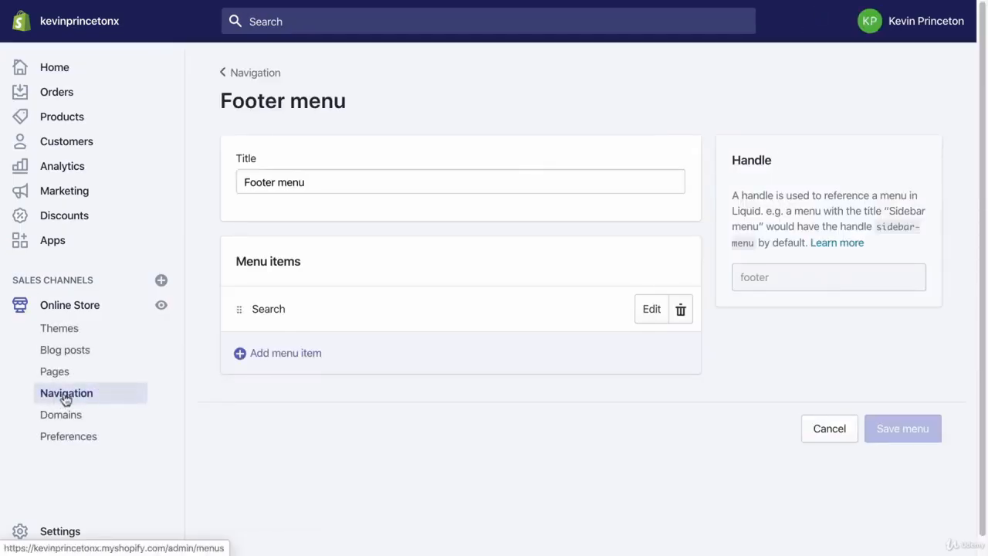
{"action": "left_click", "coordinate": [227, 75]}
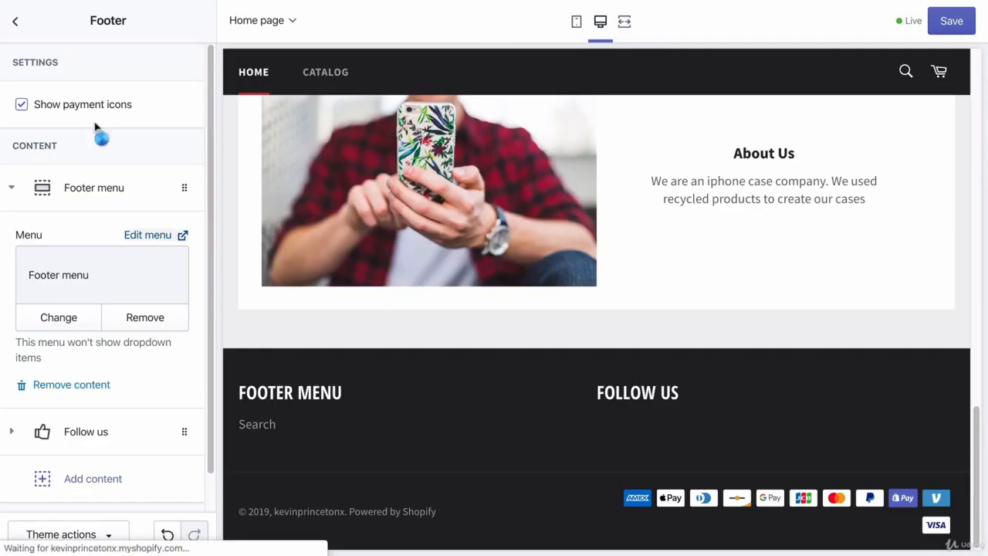
Step: Return to the theme's section list and compare the header navigation links with the footer menu links in the preview
{"action": "left_click", "coordinate": [15, 22]}
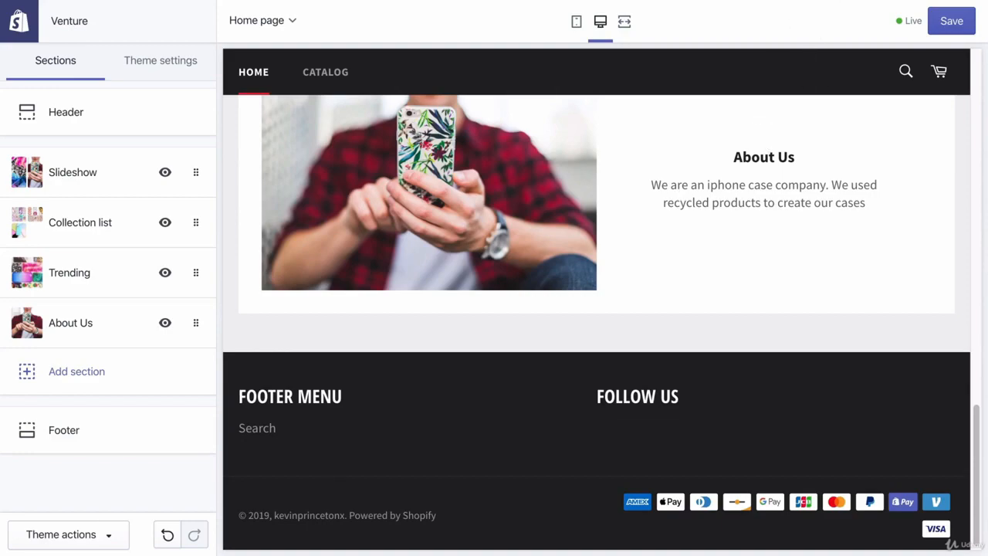
{"action": "scroll", "coordinate": [744, 157], "scroll_direction": "up", "scroll_amount": 15}
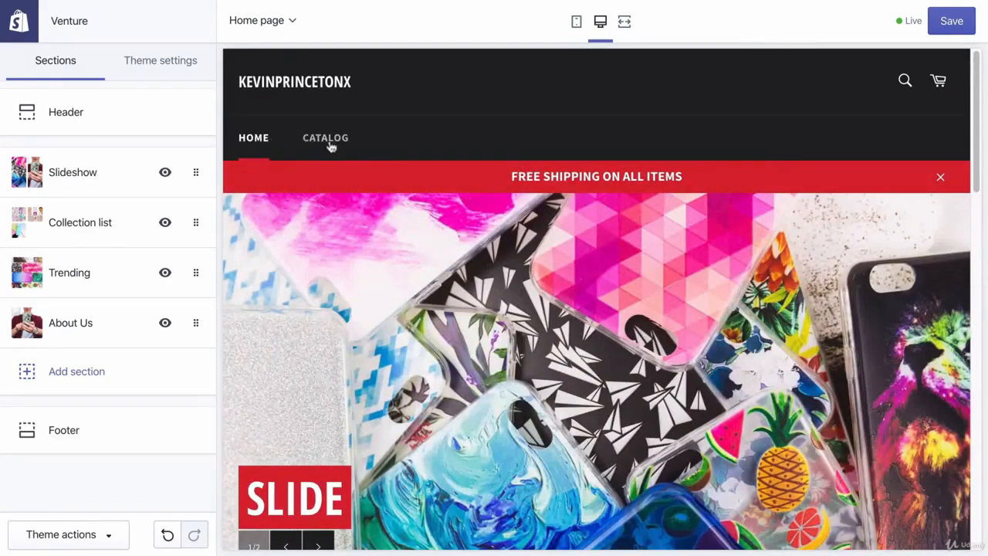
{"action": "scroll", "coordinate": [379, 172], "scroll_direction": "down", "scroll_amount": 15}
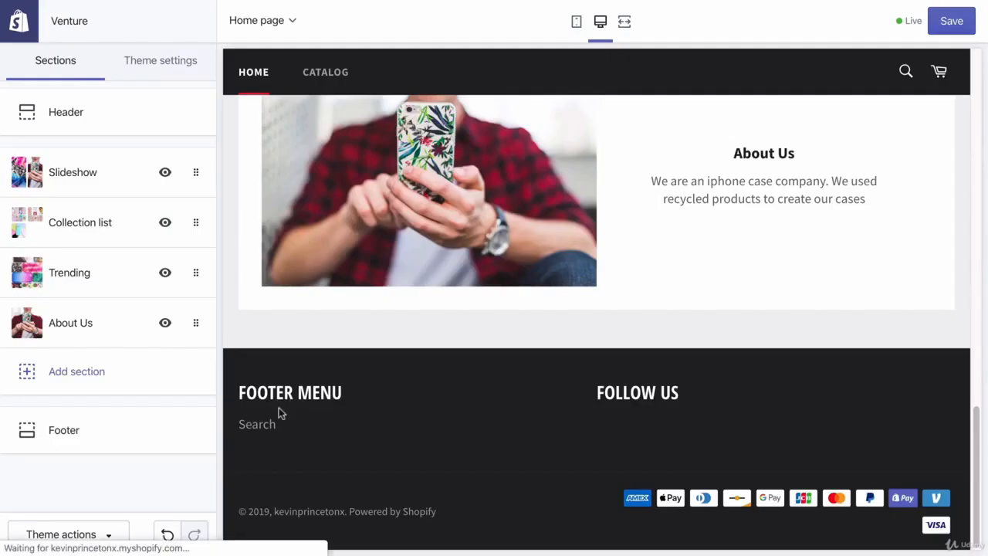
{"action": "left_click", "coordinate": [257, 426]}
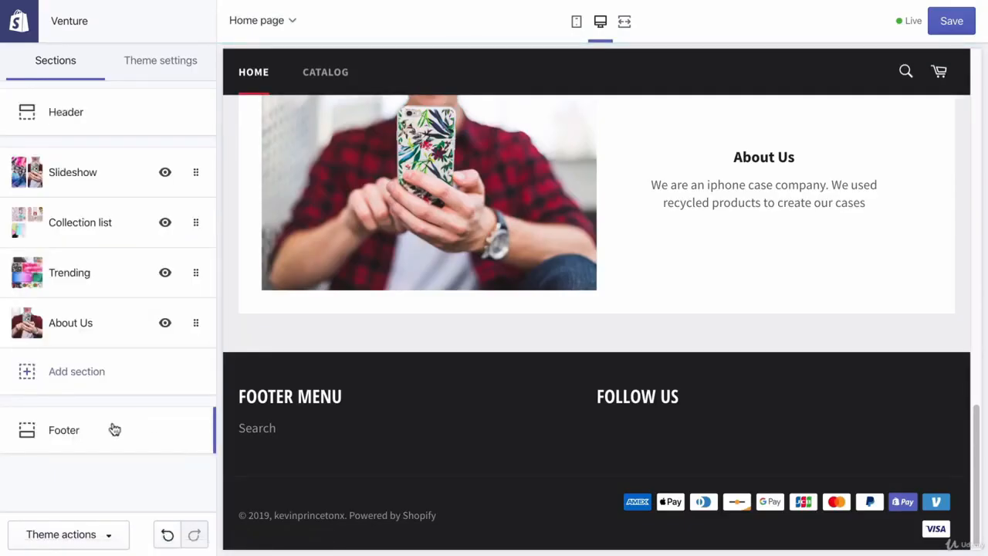
Step: Open the Footer section and try adding a menu item to the Footer menu in the store's Navigation
{"action": "left_click", "coordinate": [88, 435]}
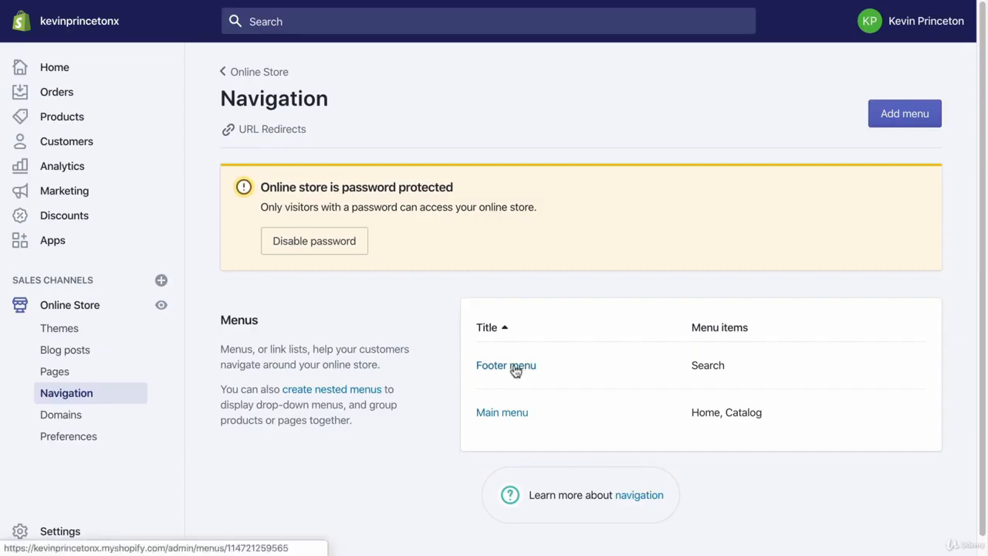
{"action": "left_click", "coordinate": [514, 367]}
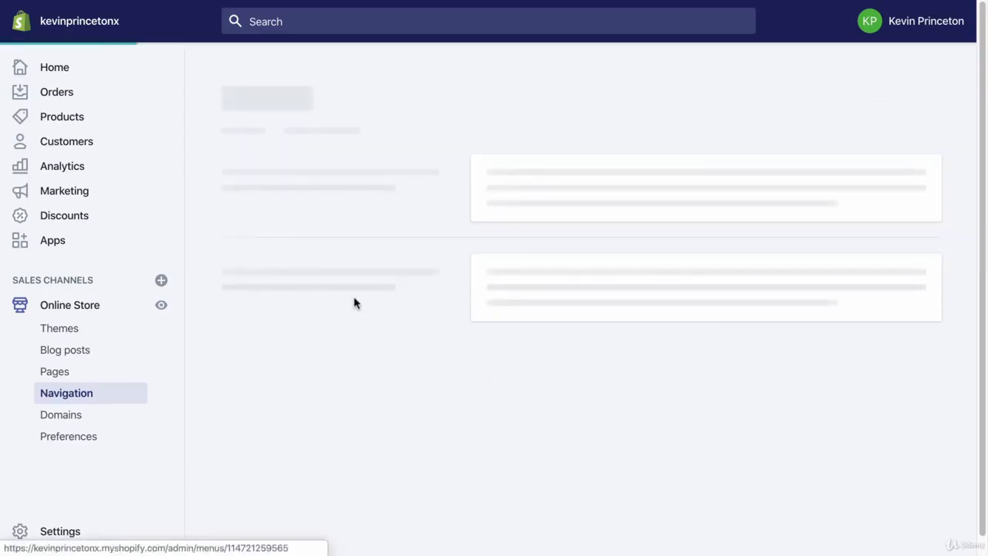
{"action": "left_click", "coordinate": [238, 359]}
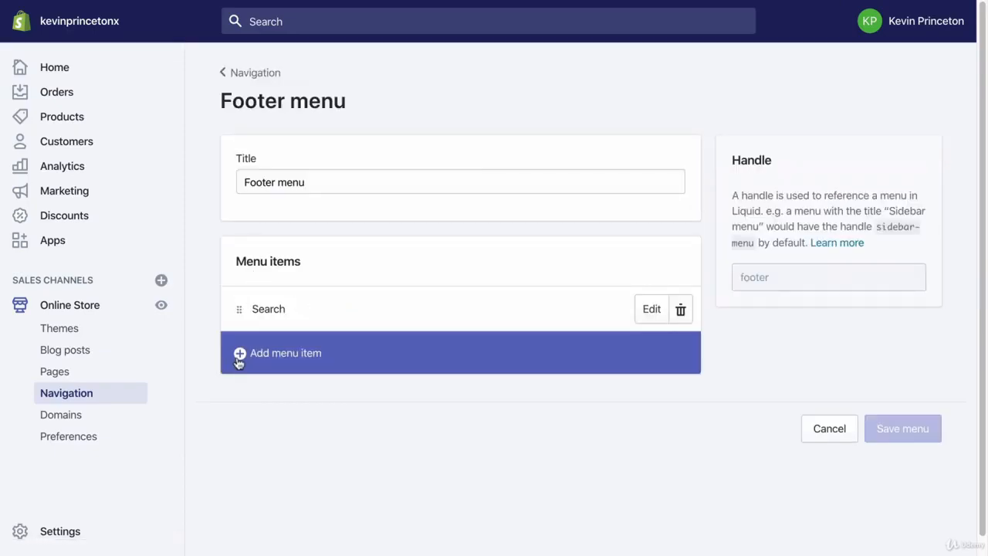
{"action": "left_click", "coordinate": [303, 279]}
{"action": "left_click", "coordinate": [635, 398]}
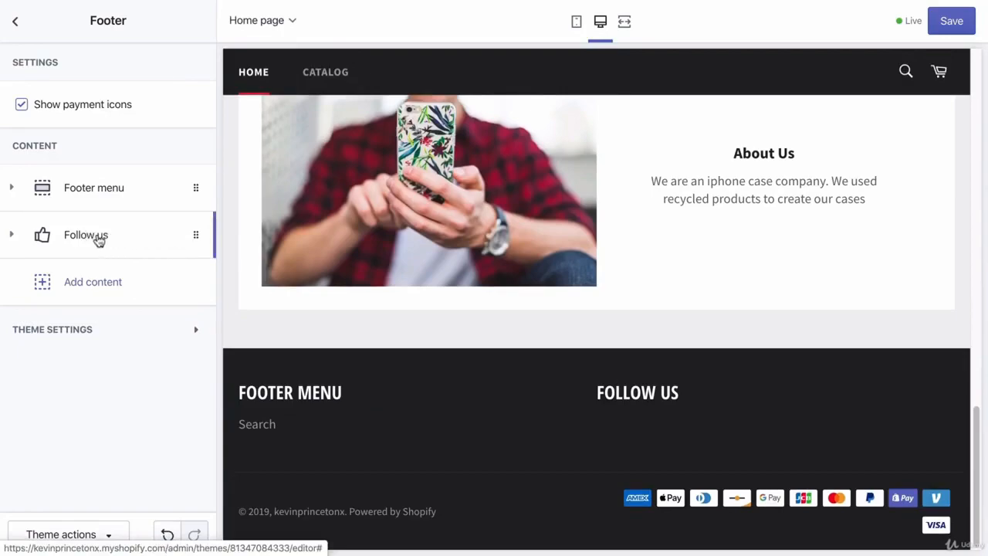
Step: Examine the heading and icon alignment settings of the footer's Follow us block, and collapse it
{"action": "left_click", "coordinate": [81, 239]}
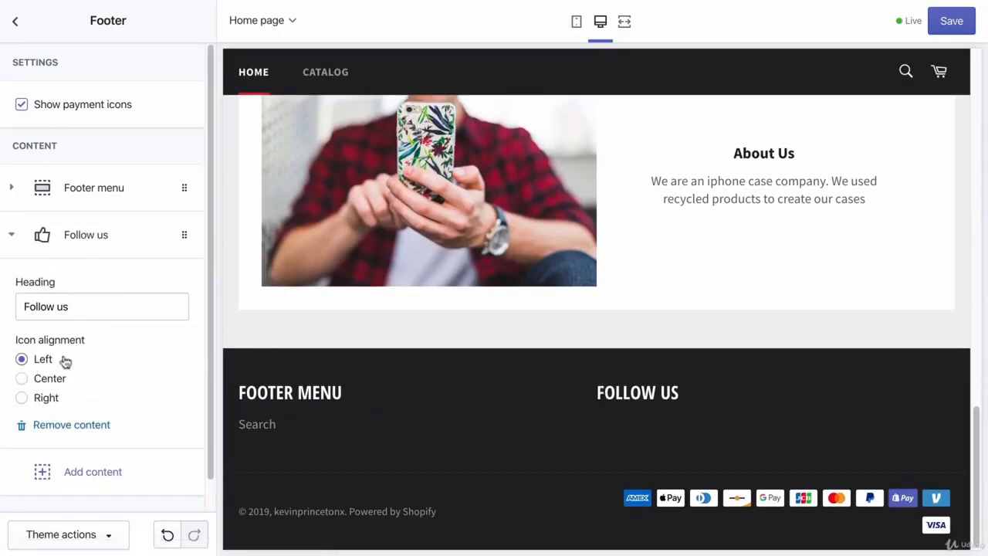
{"action": "scroll", "coordinate": [117, 305], "scroll_direction": "down", "scroll_amount": 1}
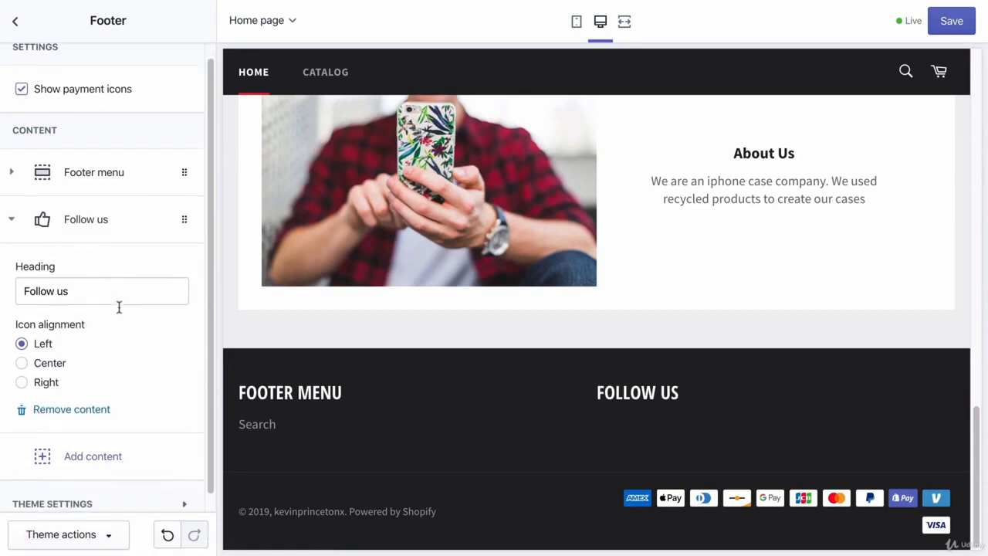
{"action": "left_click", "coordinate": [51, 209]}
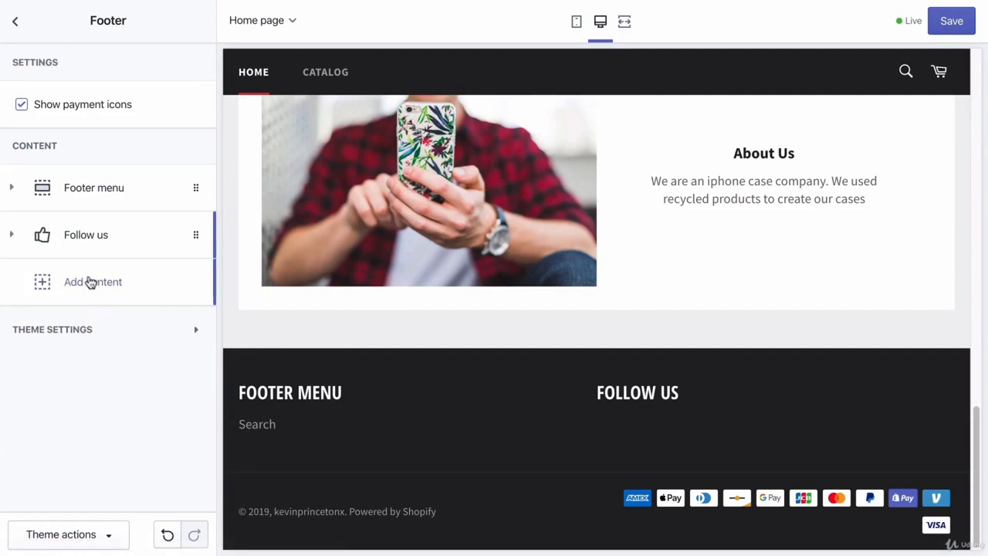
Step: Try adding a Text content block to the footer, remove it and return to the section list
{"action": "left_click", "coordinate": [88, 281]}
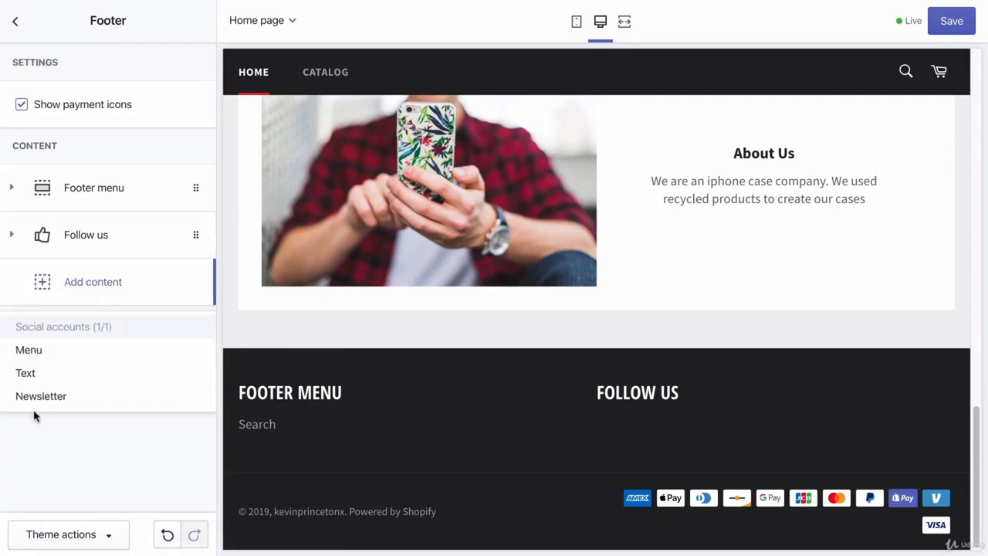
{"action": "left_click", "coordinate": [29, 375]}
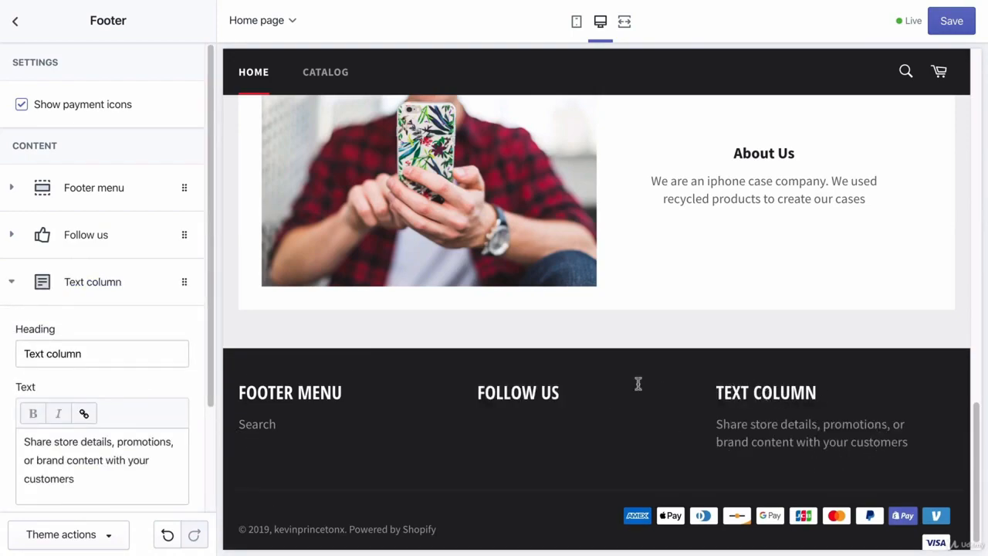
{"action": "scroll", "coordinate": [139, 289], "scroll_direction": "down", "scroll_amount": 2}
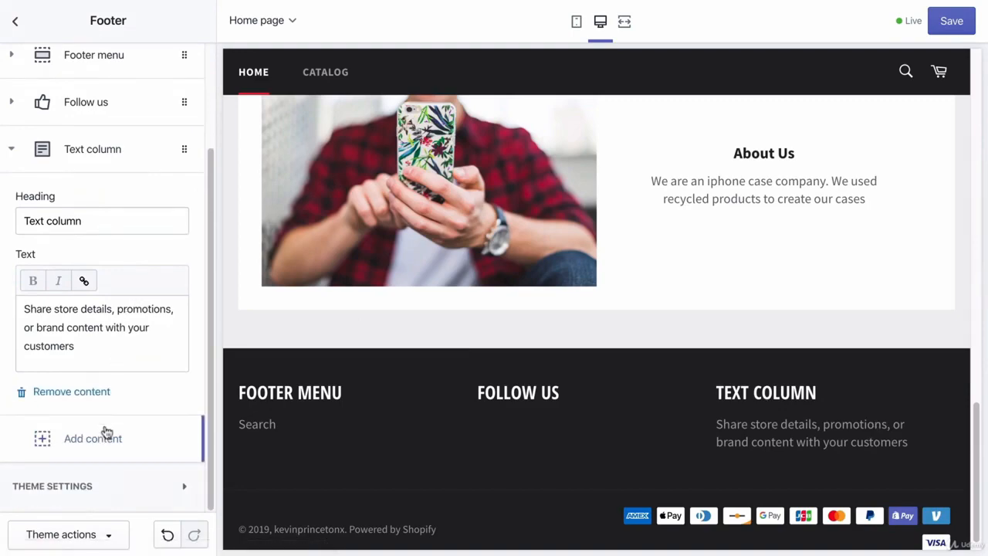
{"action": "left_click", "coordinate": [60, 400]}
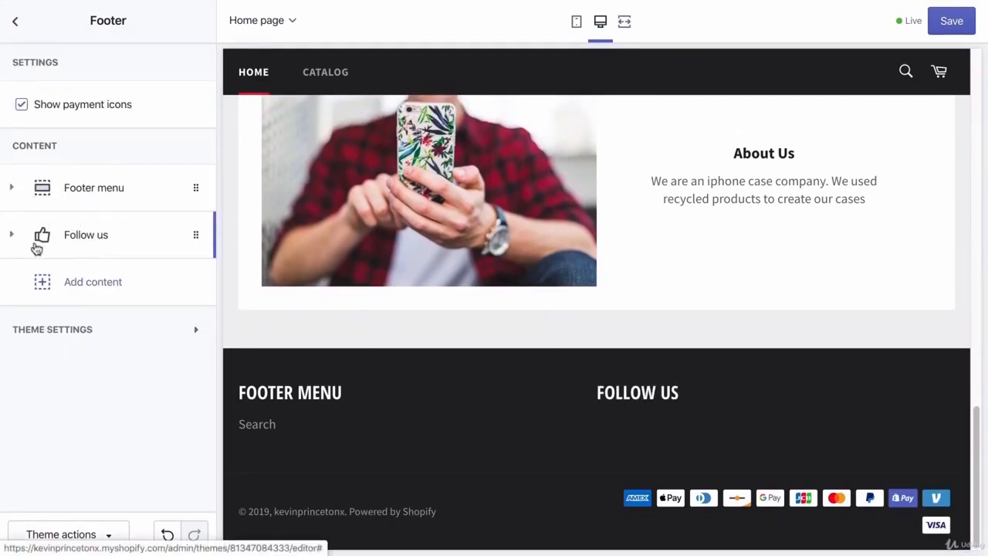
{"action": "left_click", "coordinate": [15, 21]}
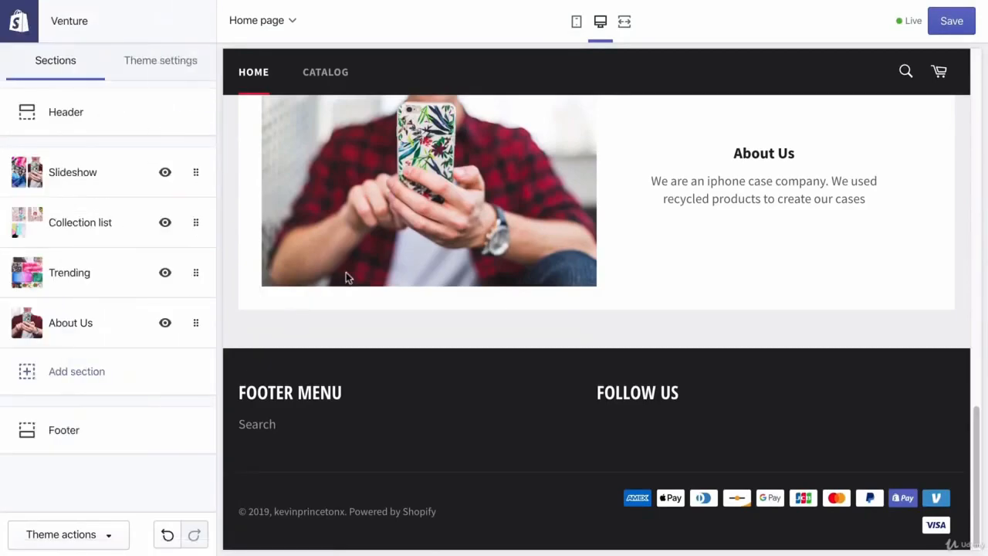
Step: Review the whole home page preview from the header and slideshow down to the footer
{"action": "scroll", "coordinate": [361, 271], "scroll_direction": "up", "scroll_amount": 10}
{"action": "scroll", "coordinate": [361, 274], "scroll_direction": "down", "scroll_amount": 5}
{"action": "scroll", "coordinate": [362, 276], "scroll_direction": "down", "scroll_amount": 5}
{"action": "scroll", "coordinate": [363, 275], "scroll_direction": "up", "scroll_amount": 12}
{"action": "scroll", "coordinate": [363, 276], "scroll_direction": "down", "scroll_amount": 1}
{"action": "scroll", "coordinate": [363, 276], "scroll_direction": "down", "scroll_amount": 8}
{"action": "scroll", "coordinate": [442, 542], "scroll_direction": "up", "scroll_amount": 15}
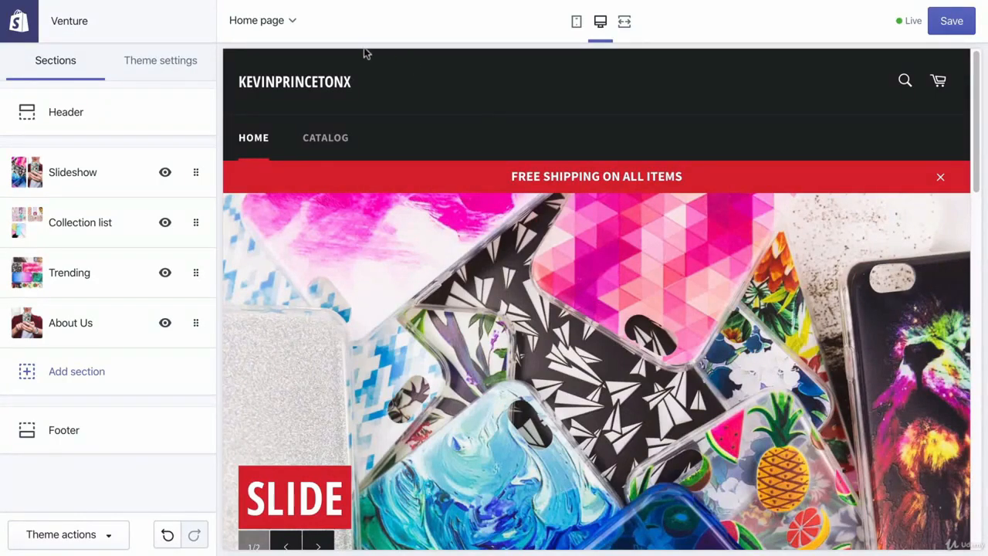
{"action": "scroll", "coordinate": [303, 178], "scroll_direction": "down", "scroll_amount": 15}
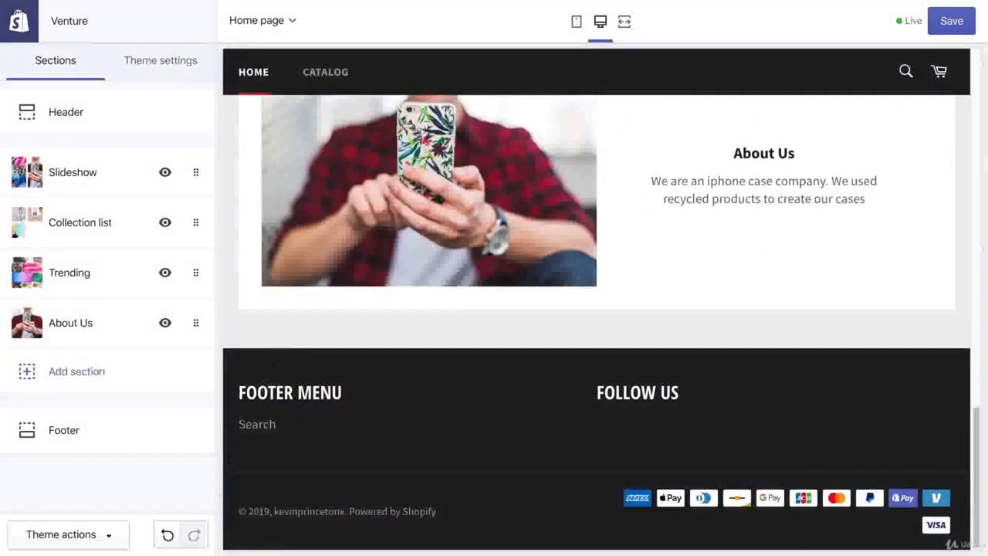
{"action": "scroll", "coordinate": [293, 316], "scroll_direction": "up", "scroll_amount": 15}
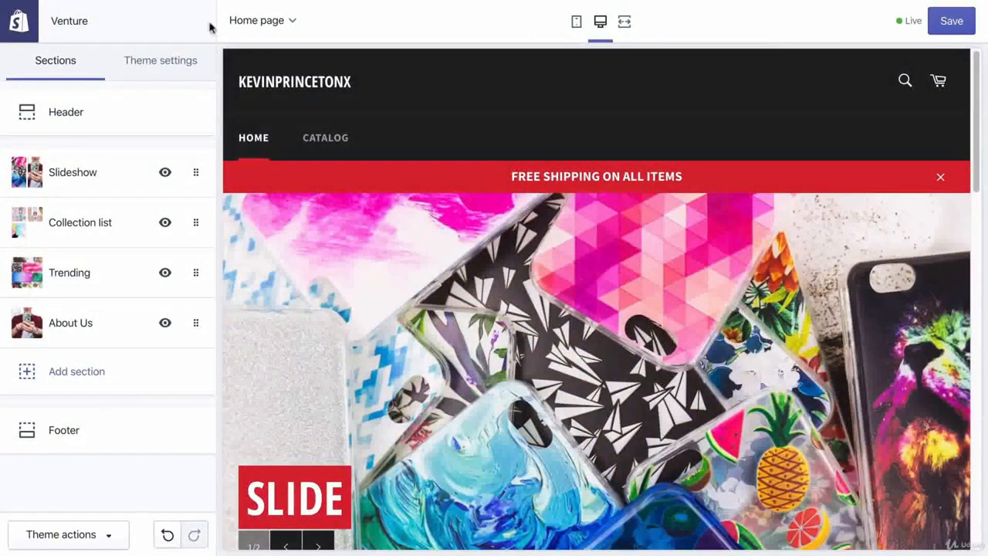
{"action": "scroll", "coordinate": [362, 203], "scroll_direction": "down", "scroll_amount": 15}
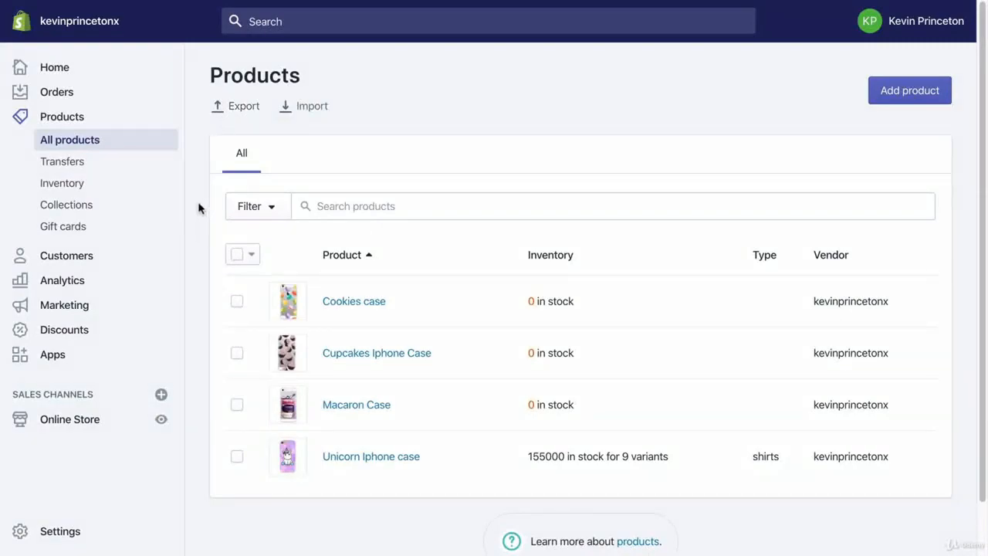
Step: Open the Trending collection in the store's collections and examine its product list
{"action": "left_click", "coordinate": [65, 210]}
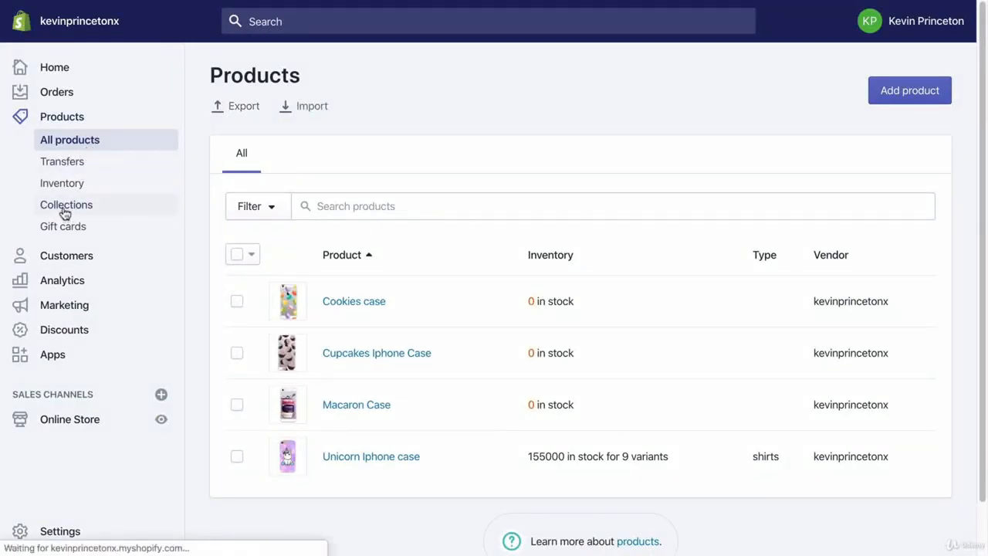
{"action": "scroll", "coordinate": [378, 225], "scroll_direction": "down", "scroll_amount": 2}
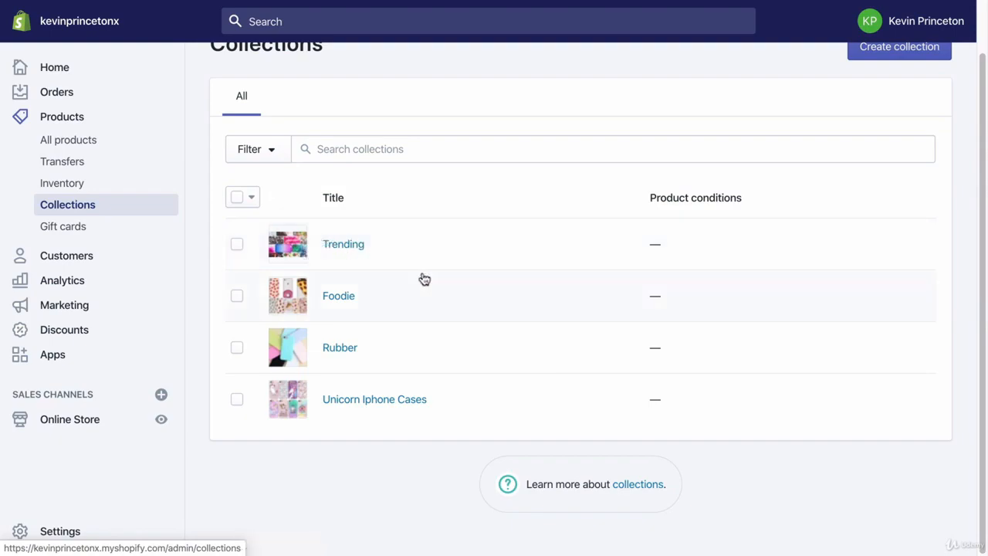
{"action": "left_click", "coordinate": [389, 254]}
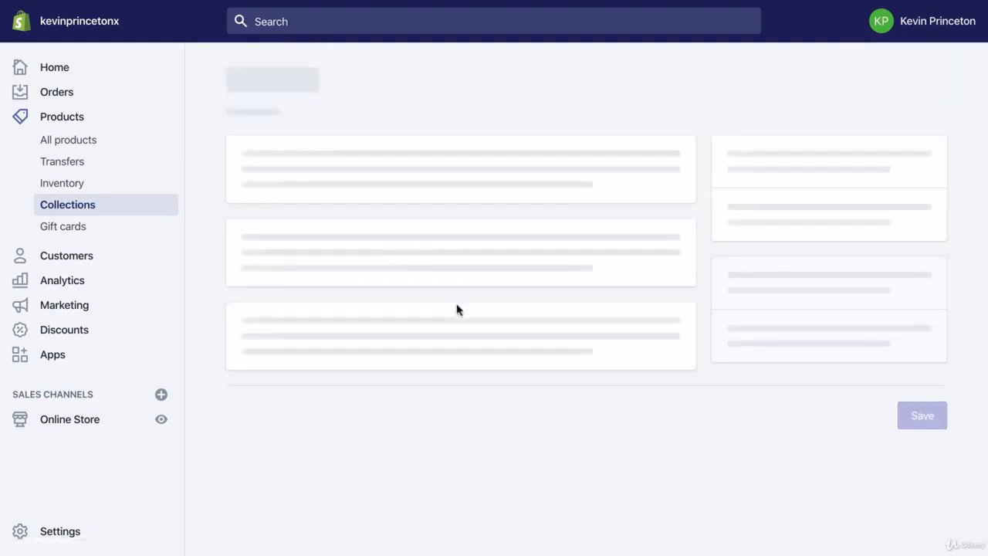
{"action": "scroll", "coordinate": [457, 307], "scroll_direction": "down", "scroll_amount": 5}
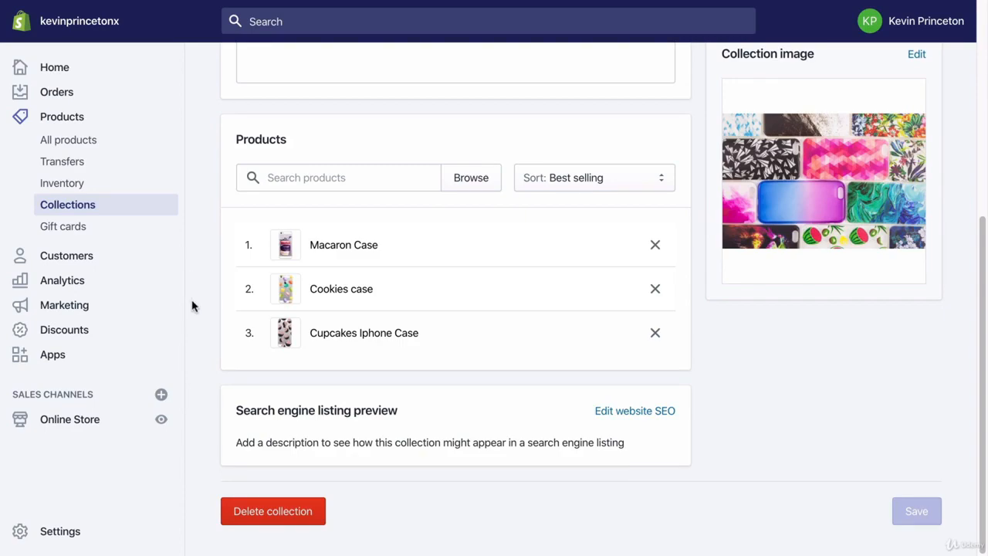
Step: Open the current Venture theme for customization from the online store's themes and look over its home page preview
{"action": "left_click", "coordinate": [71, 421]}
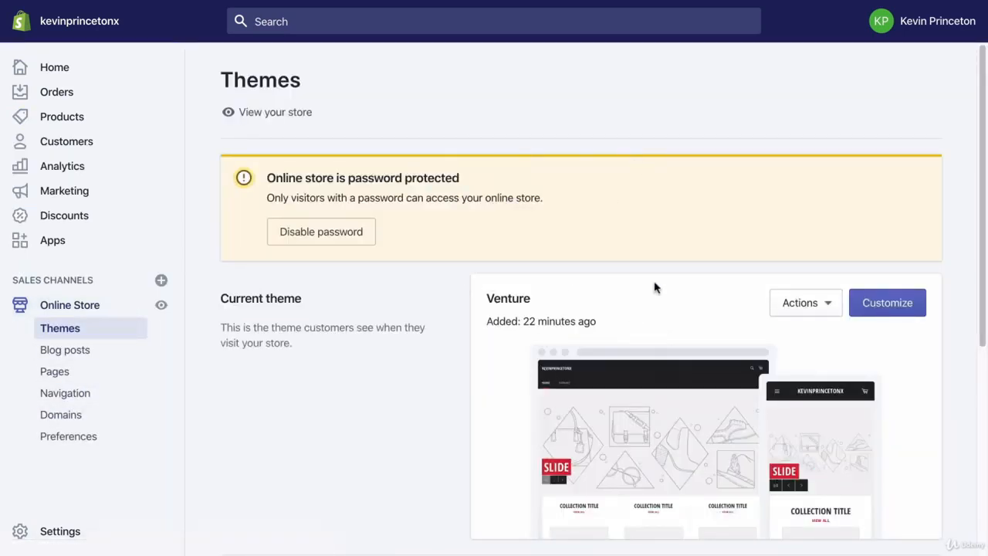
{"action": "scroll", "coordinate": [654, 288], "scroll_direction": "down", "scroll_amount": 3}
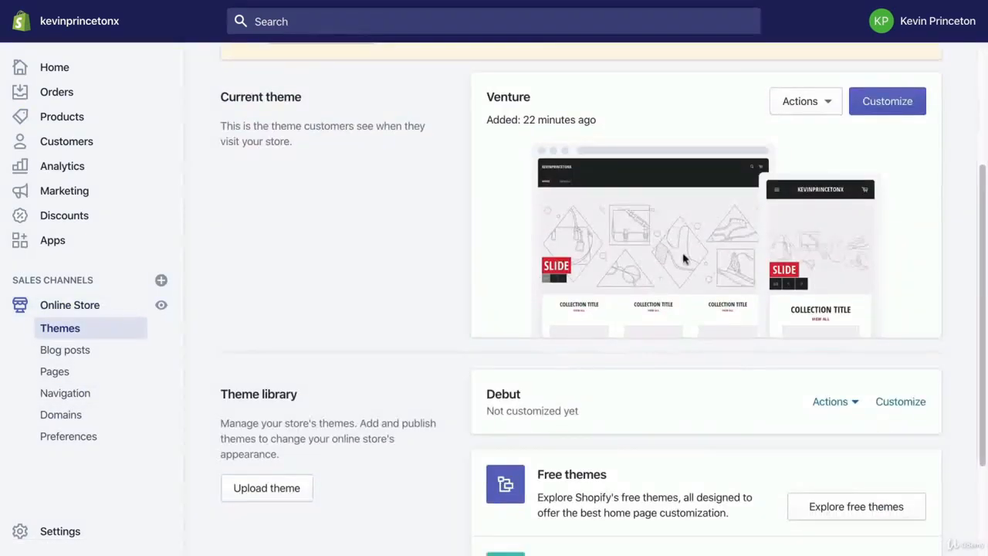
{"action": "left_click", "coordinate": [889, 103]}
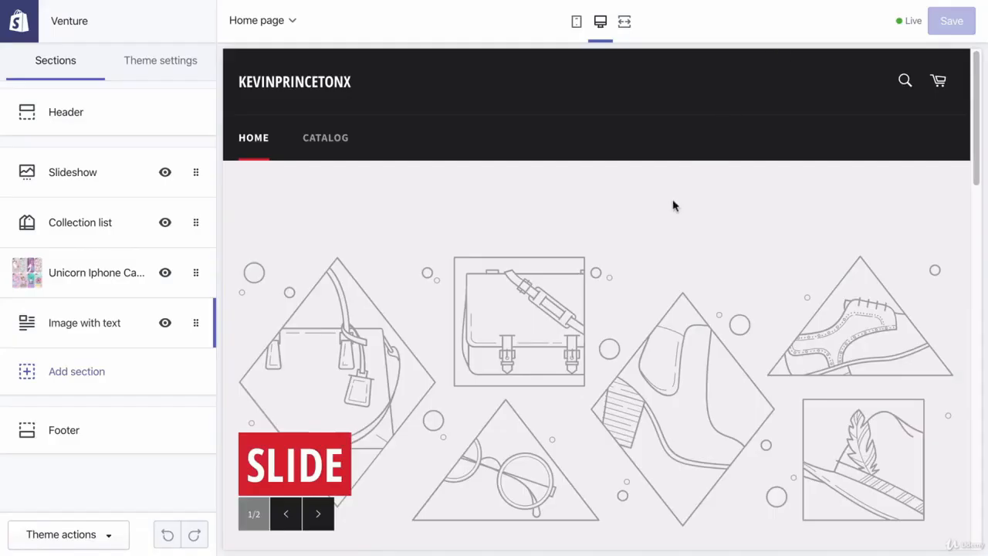
{"action": "scroll", "coordinate": [673, 205], "scroll_direction": "down", "scroll_amount": 15}
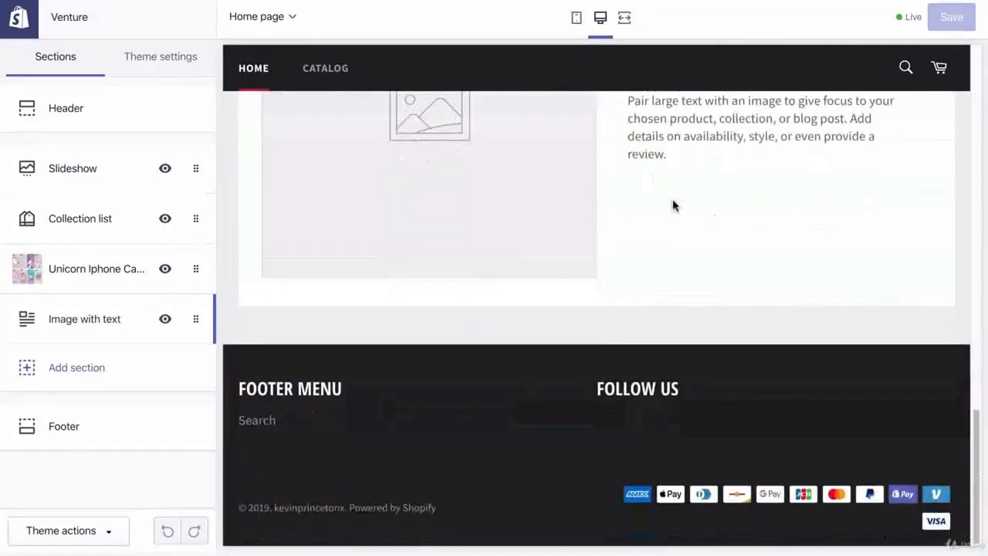
{"action": "scroll", "coordinate": [673, 205], "scroll_direction": "up", "scroll_amount": 8}
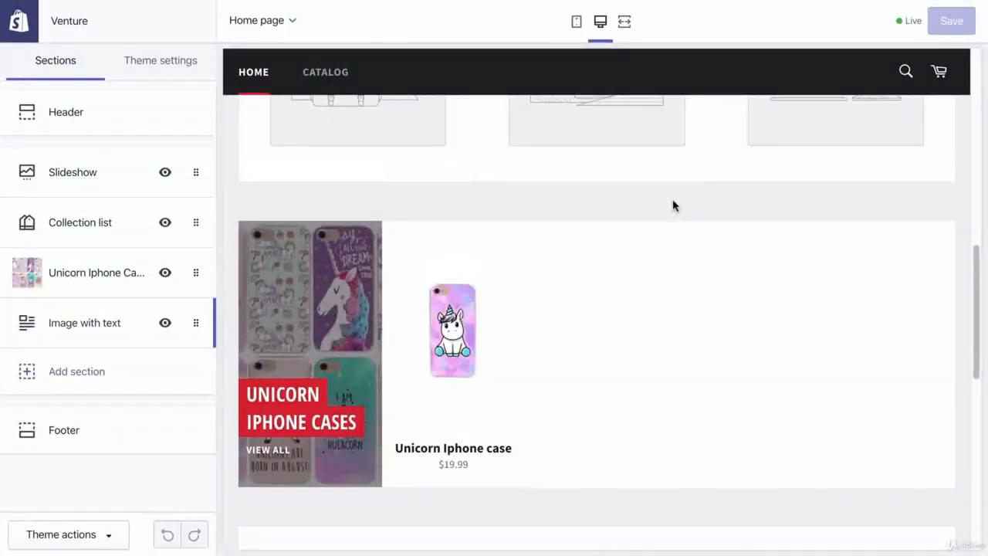
{"action": "scroll", "coordinate": [673, 206], "scroll_direction": "up", "scroll_amount": 5}
{"action": "scroll", "coordinate": [673, 205], "scroll_direction": "down", "scroll_amount": 4}
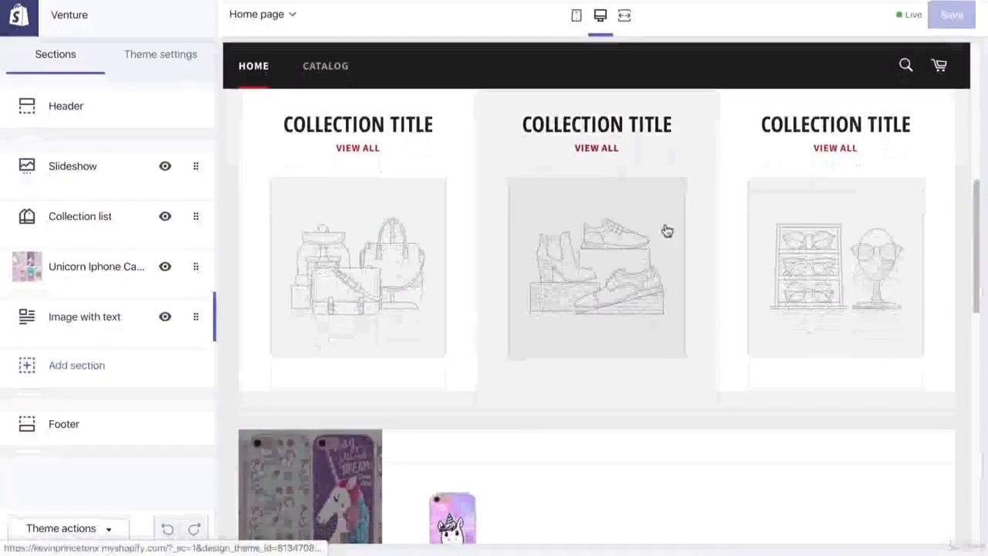
Step: Examine the header, slideshow and collection list in the home page preview
{"action": "scroll", "coordinate": [375, 419], "scroll_direction": "down", "scroll_amount": 1}
{"action": "mouse_move", "coordinate": [437, 350]}
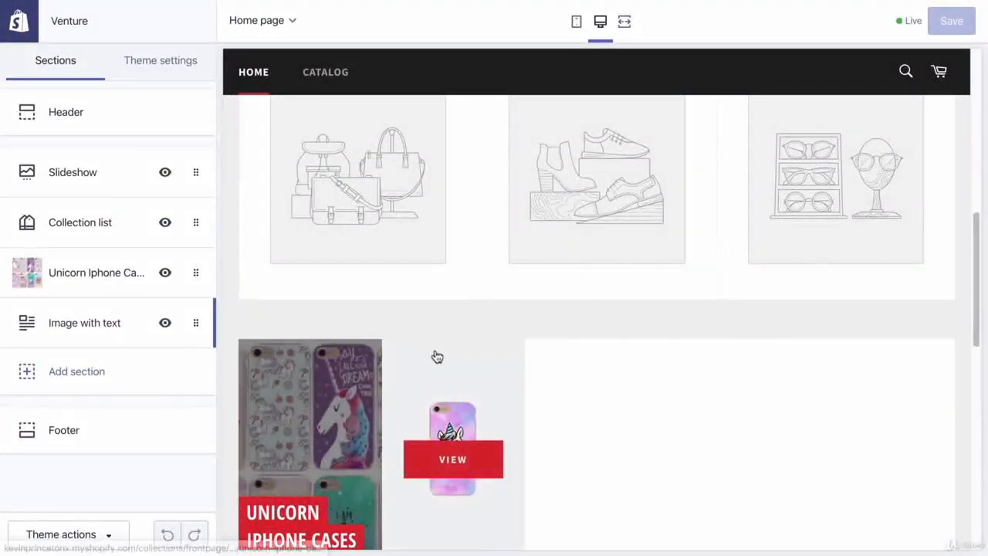
{"action": "scroll", "coordinate": [436, 356], "scroll_direction": "up", "scroll_amount": 6}
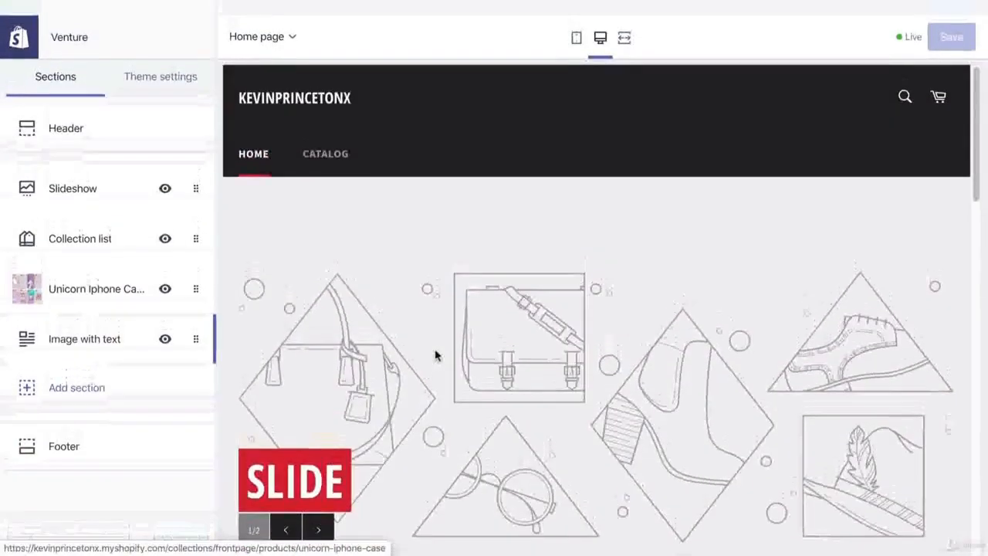
{"action": "scroll", "coordinate": [417, 259], "scroll_direction": "down", "scroll_amount": 3}
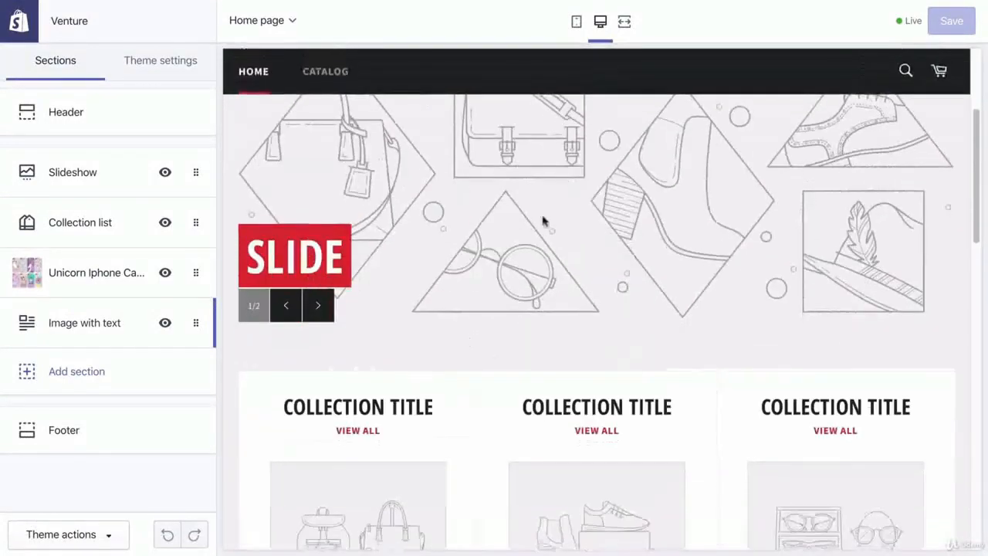
{"action": "scroll", "coordinate": [561, 344], "scroll_direction": "down", "scroll_amount": 2}
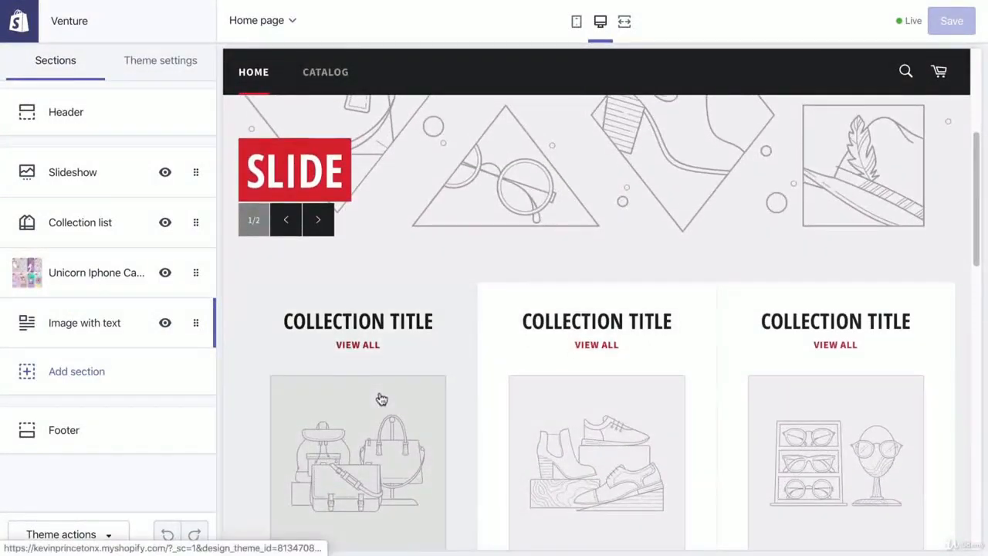
{"action": "scroll", "coordinate": [382, 399], "scroll_direction": "down", "scroll_amount": 2}
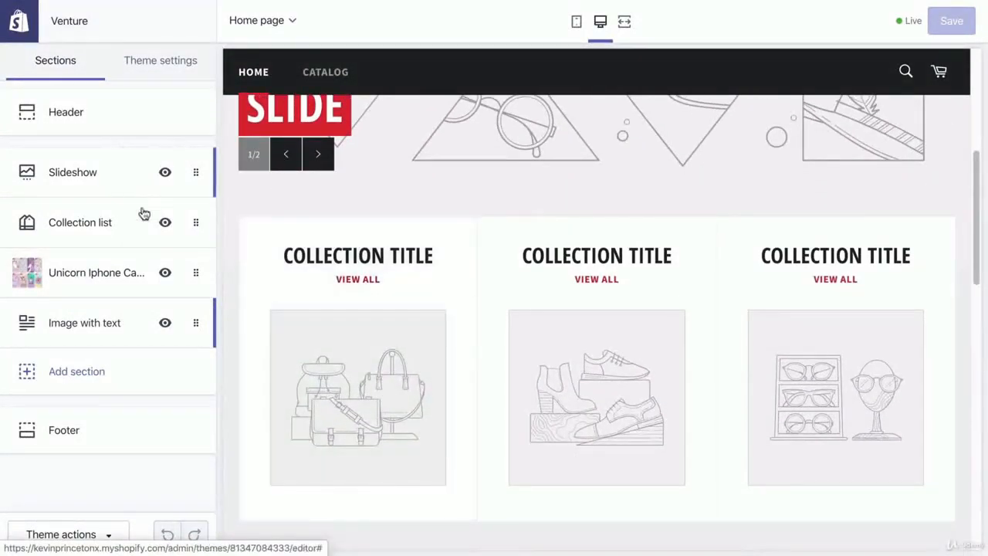
{"action": "scroll", "coordinate": [333, 249], "scroll_direction": "up", "scroll_amount": 5}
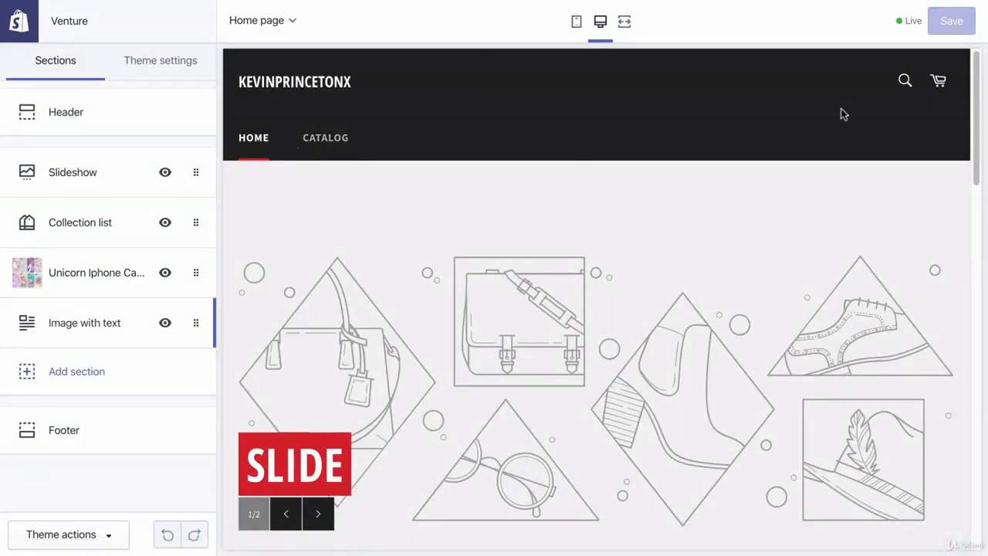
{"action": "scroll", "coordinate": [419, 216], "scroll_direction": "down", "scroll_amount": 2}
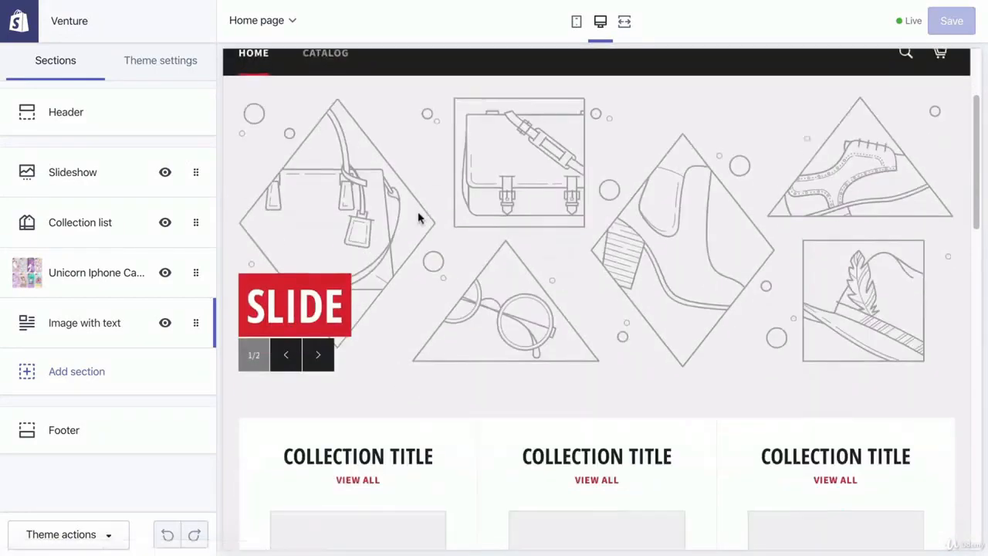
{"action": "scroll", "coordinate": [419, 218], "scroll_direction": "up", "scroll_amount": 2}
{"action": "scroll", "coordinate": [349, 170], "scroll_direction": "down", "scroll_amount": 1}
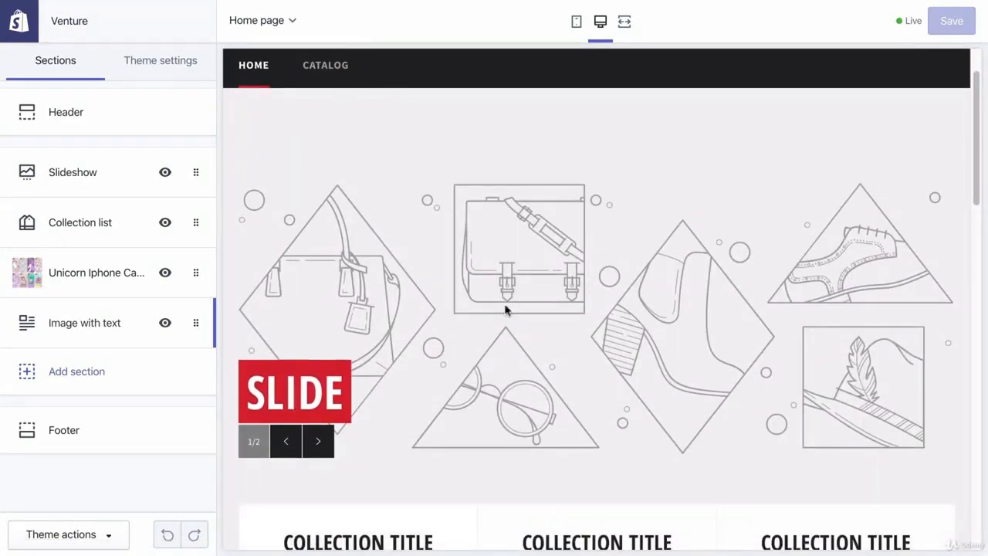
Step: Advance the preview's slideshow by one slide and return, then look over the collection list below it
{"action": "left_click", "coordinate": [318, 443]}
{"action": "left_click", "coordinate": [287, 451]}
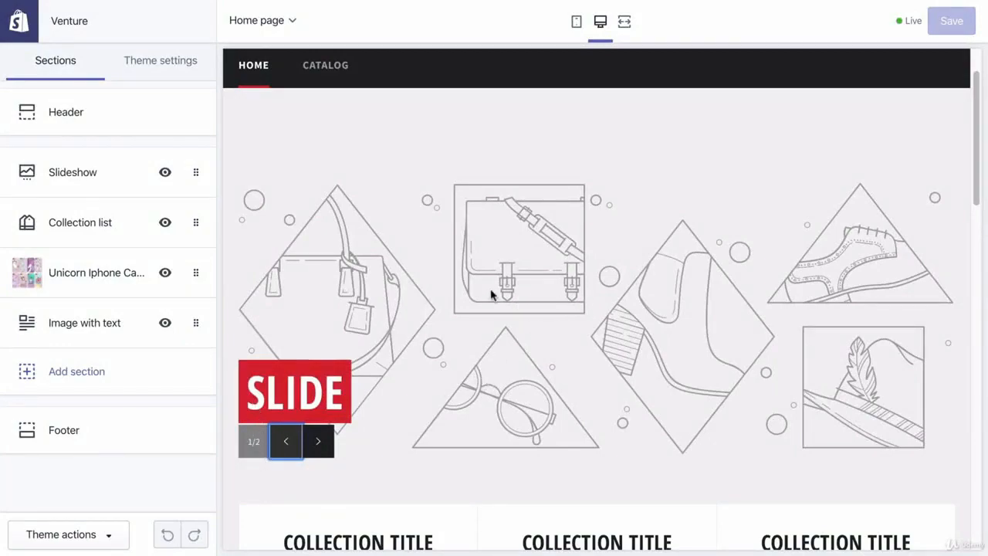
{"action": "scroll", "coordinate": [357, 264], "scroll_direction": "down", "scroll_amount": 5}
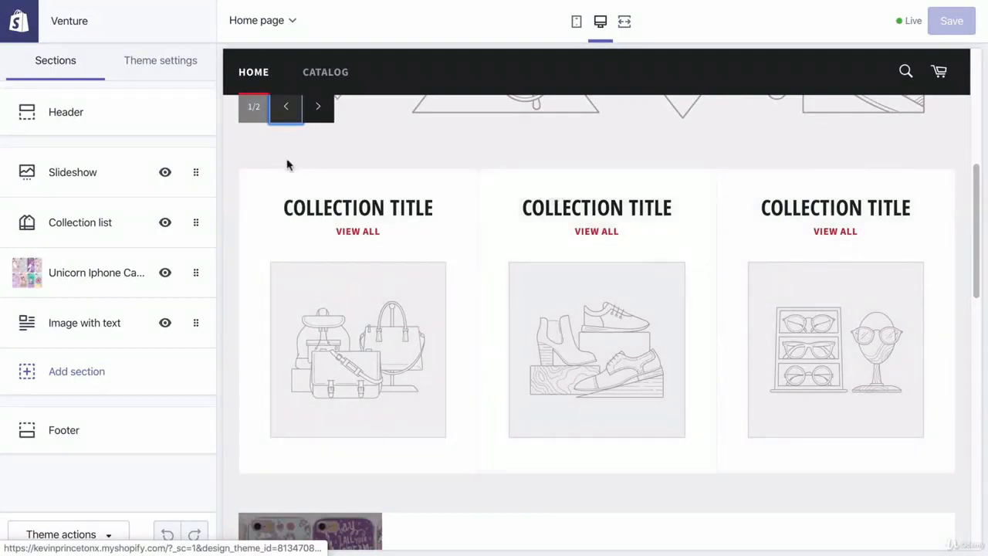
{"action": "scroll", "coordinate": [293, 165], "scroll_direction": "up", "scroll_amount": 5}
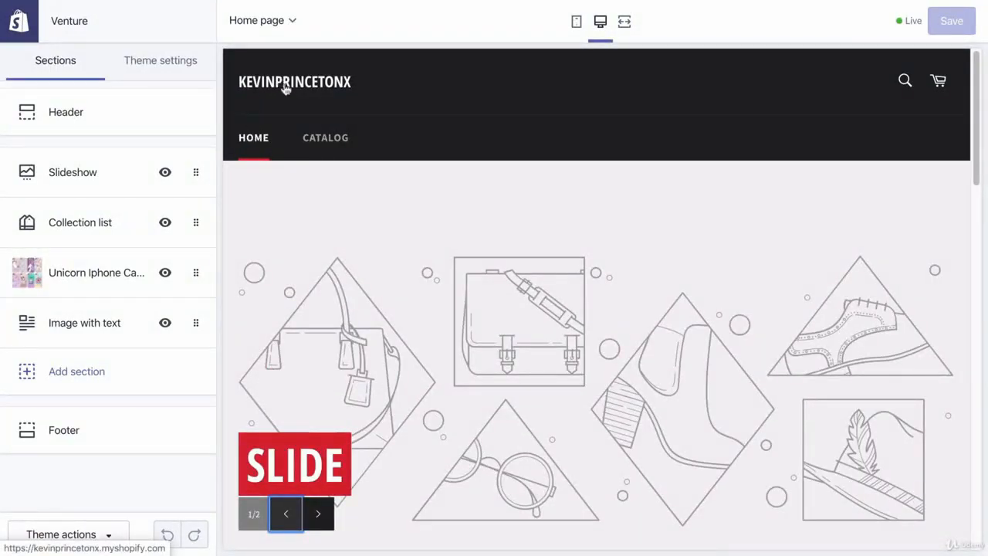
Step: Reload the home page through its Home link and examine the collection list, Unicorn Iphone Cases and Image with text sections
{"action": "left_click", "coordinate": [242, 151]}
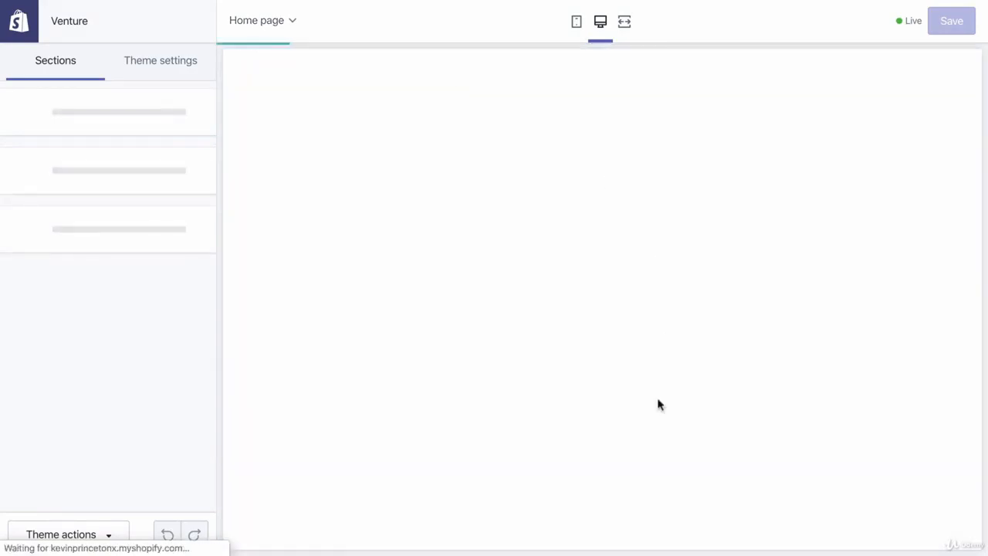
{"action": "scroll", "coordinate": [553, 231], "scroll_direction": "down", "scroll_amount": 5}
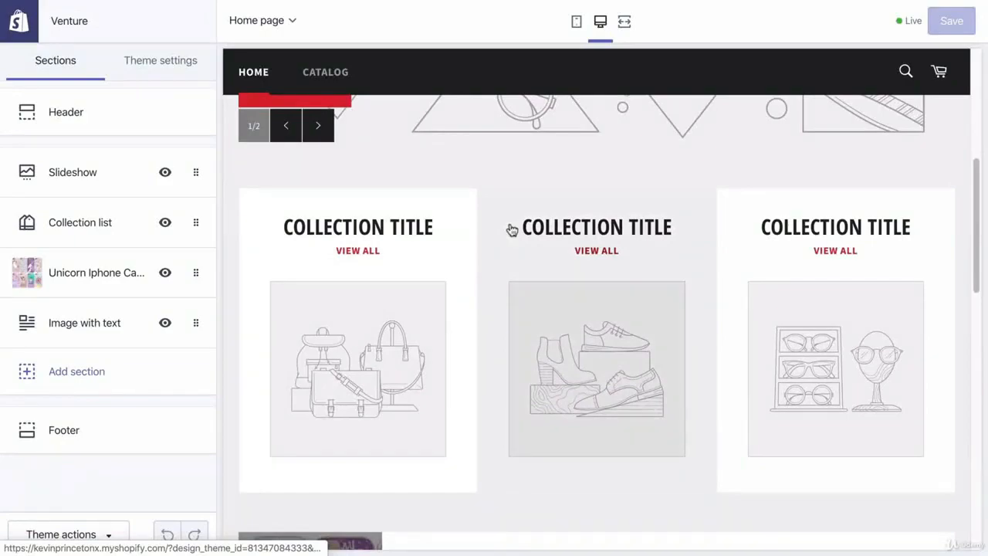
{"action": "scroll", "coordinate": [512, 229], "scroll_direction": "up", "scroll_amount": 5}
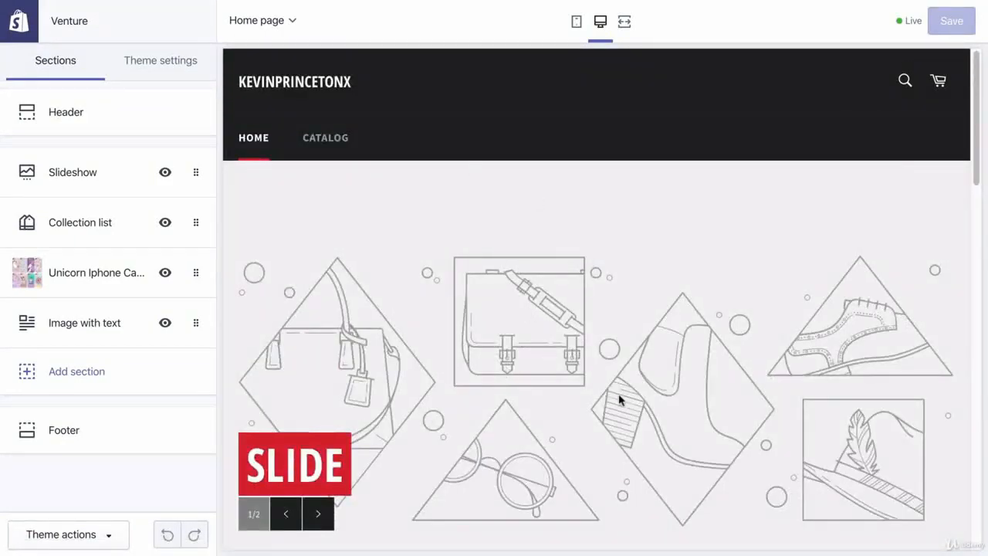
{"action": "scroll", "coordinate": [556, 461], "scroll_direction": "down", "scroll_amount": 5}
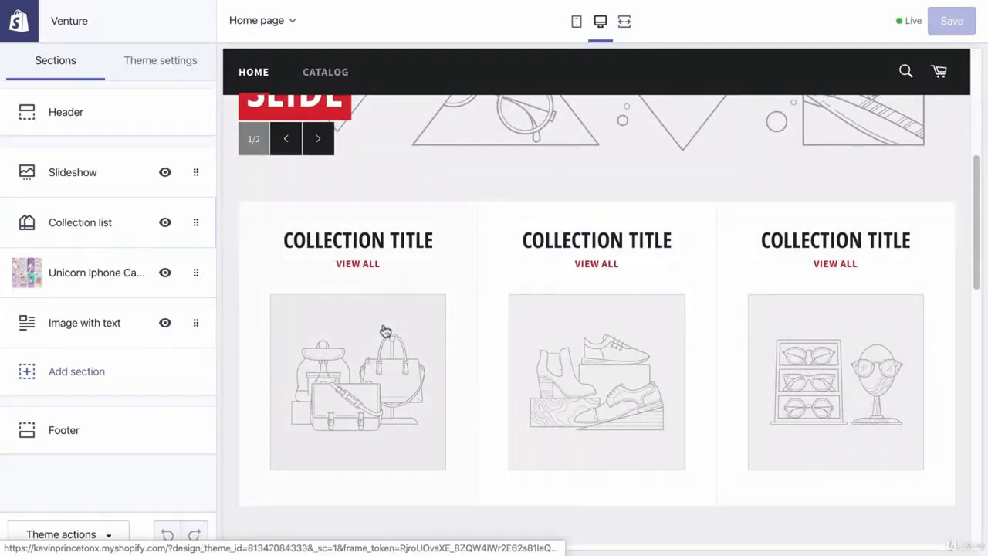
{"action": "scroll", "coordinate": [380, 309], "scroll_direction": "down", "scroll_amount": 5}
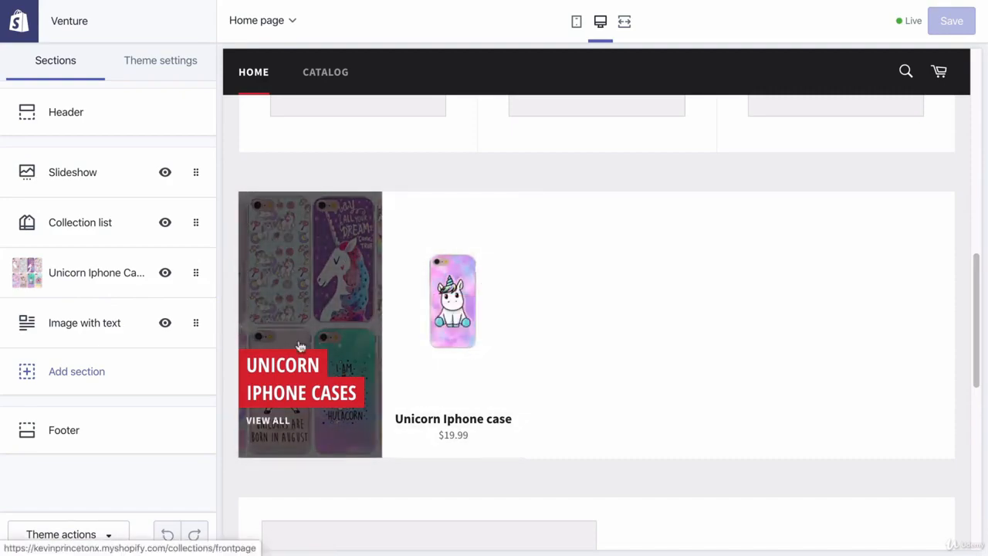
{"action": "scroll", "coordinate": [309, 344], "scroll_direction": "down", "scroll_amount": 1}
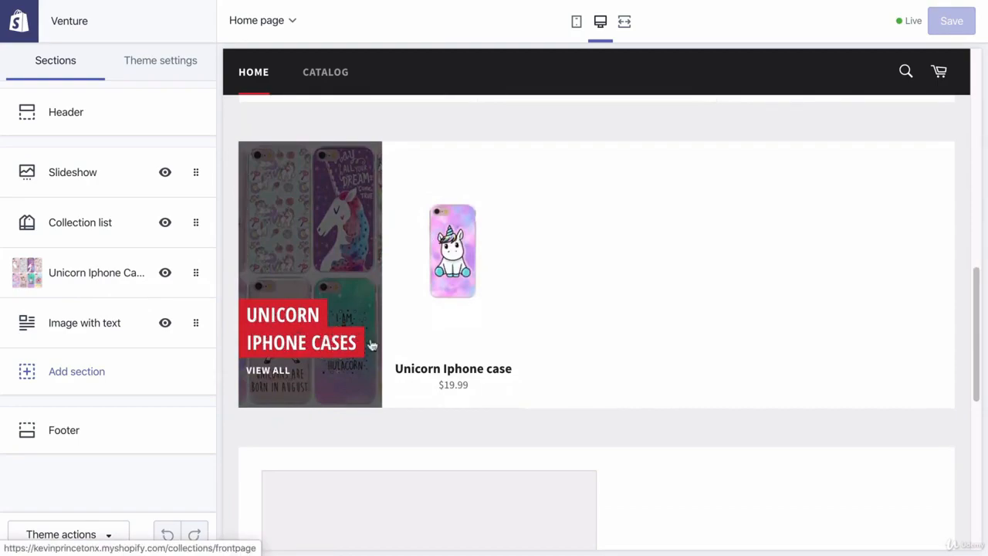
{"action": "scroll", "coordinate": [371, 345], "scroll_direction": "down", "scroll_amount": 4}
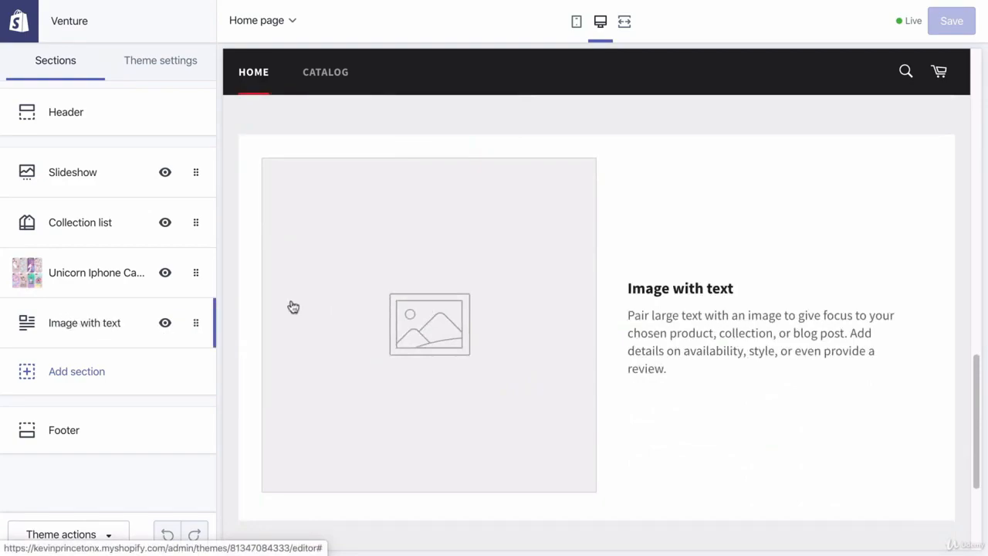
{"action": "scroll", "coordinate": [453, 333], "scroll_direction": "down", "scroll_amount": 3}
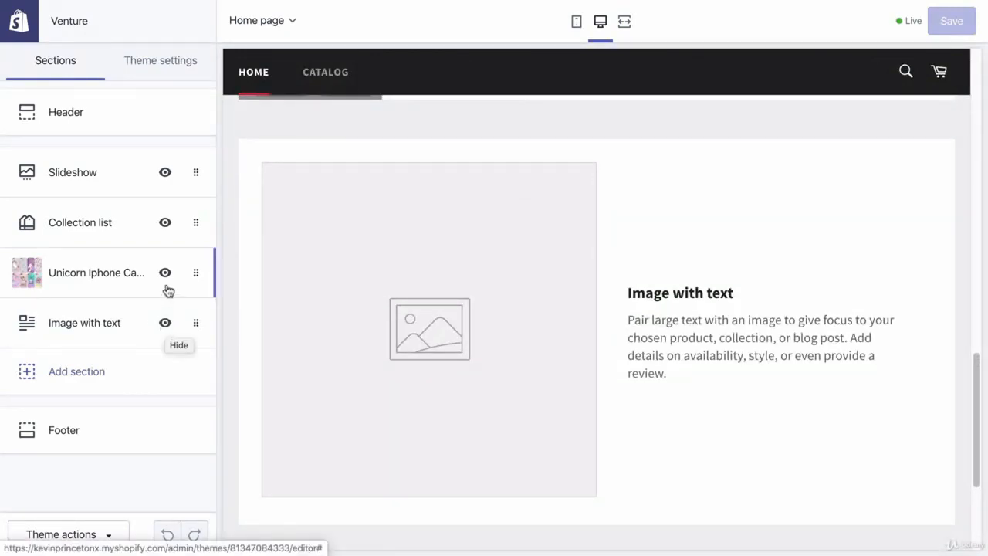
{"action": "mouse_move", "coordinate": [196, 329]}
{"action": "left_mouse_down"}
{"action": "mouse_move", "coordinate": [200, 249]}
{"action": "mouse_move", "coordinate": [192, 327]}
{"action": "mouse_move", "coordinate": [188, 275]}
{"action": "mouse_move", "coordinate": [183, 324]}
{"action": "mouse_move", "coordinate": [196, 323]}
{"action": "left_mouse_up"}
{"action": "scroll", "coordinate": [340, 278], "scroll_direction": "up", "scroll_amount": 10}
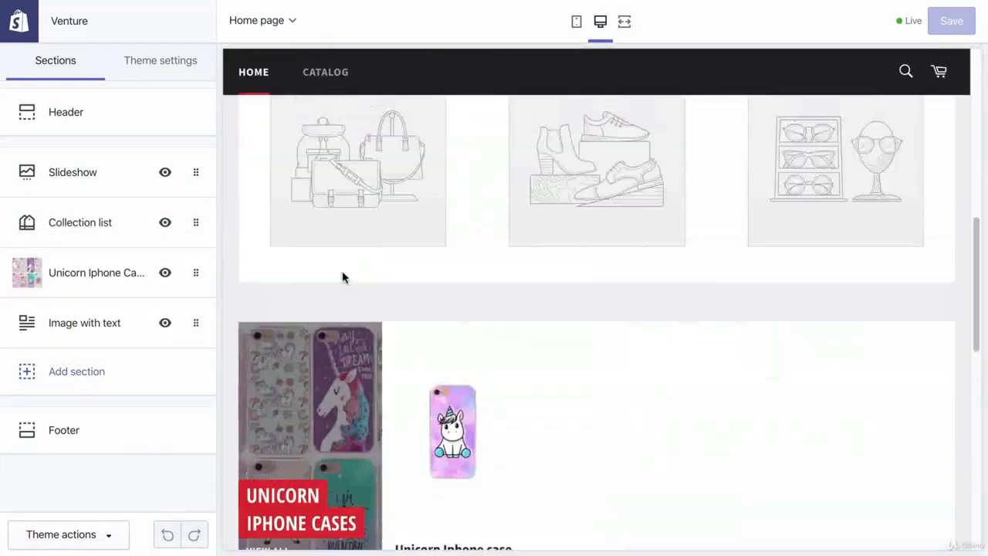
Step: Open the Header section's settings and examine the logo image, custom logo width and menu options
{"action": "left_click", "coordinate": [91, 122]}
{"action": "left_click", "coordinate": [14, 26]}
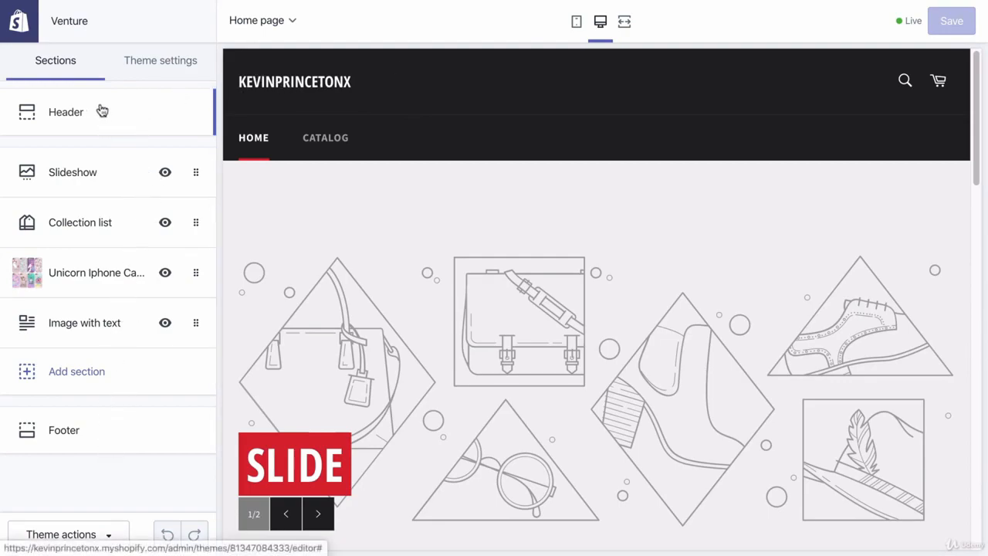
{"action": "left_click", "coordinate": [77, 115]}
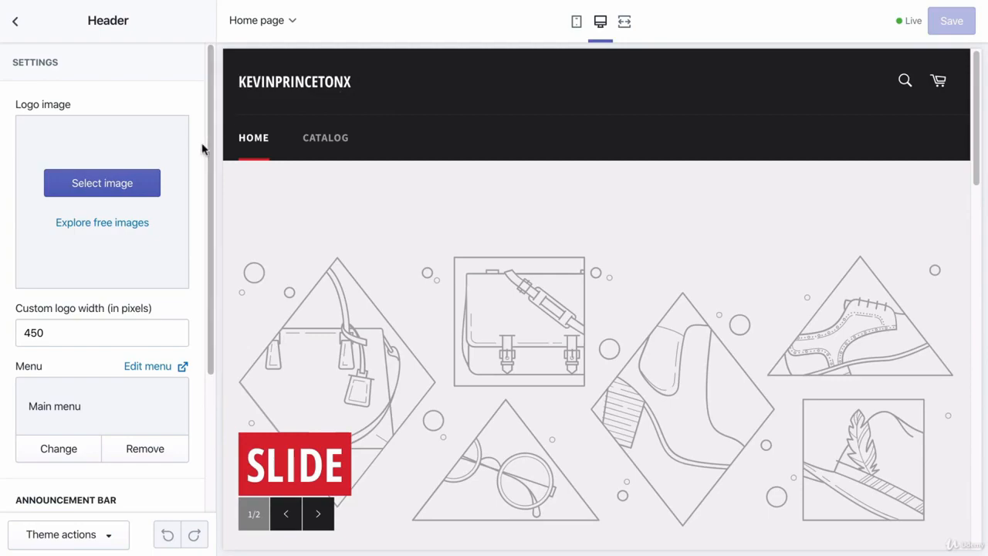
{"action": "left_click_drag", "start_coordinate": [88, 337], "coordinate": [2, 343]}
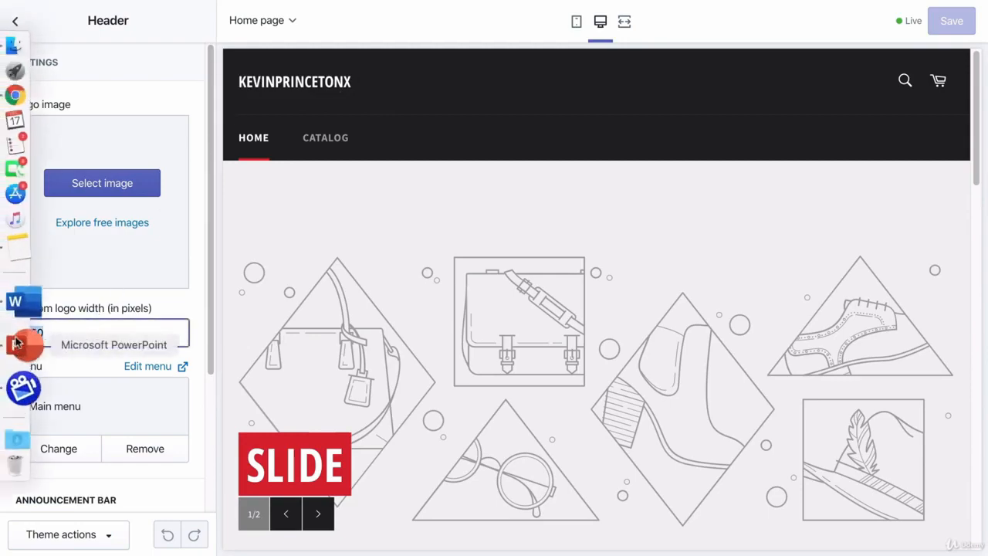
{"action": "left_click", "coordinate": [90, 340]}
{"action": "double_click", "coordinate": [15, 337]}
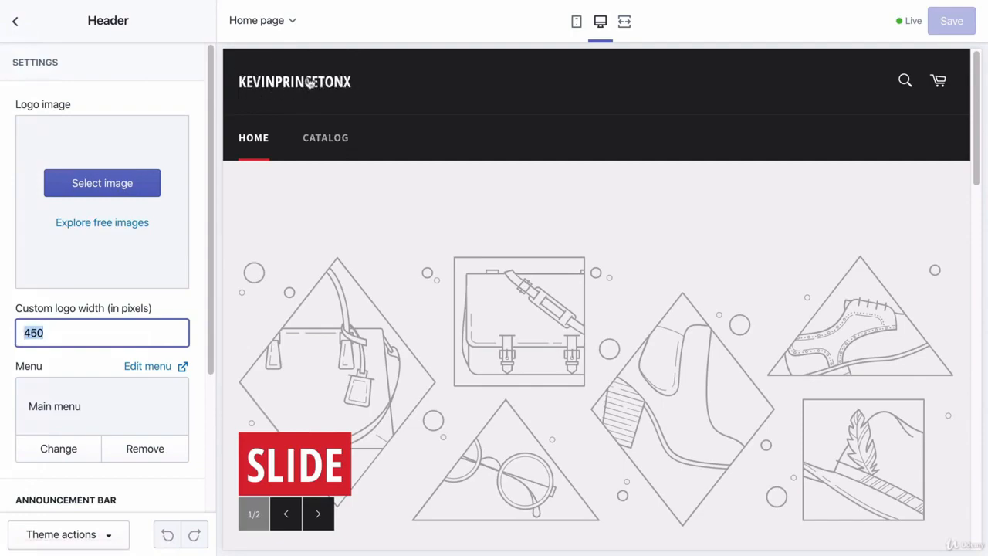
{"action": "scroll", "coordinate": [124, 313], "scroll_direction": "down", "scroll_amount": 2}
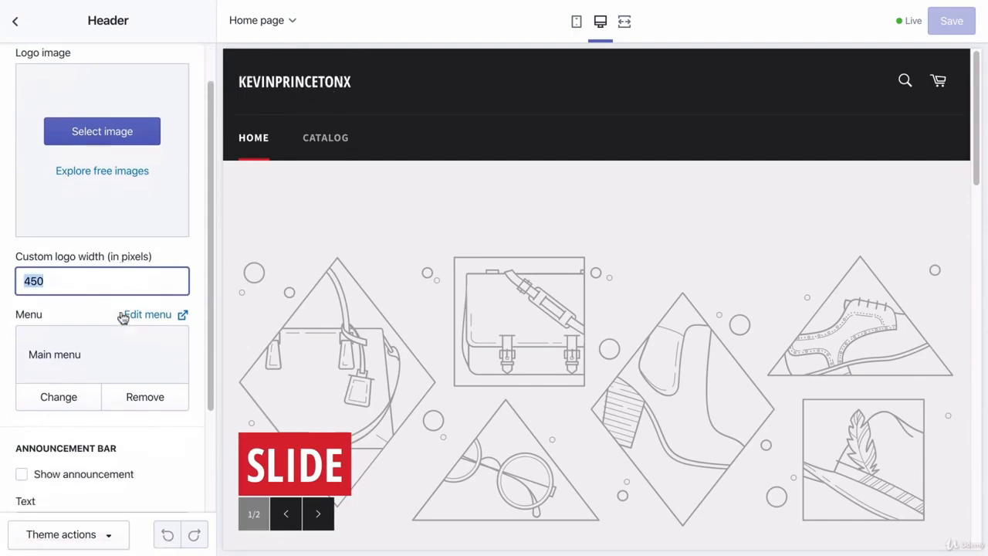
{"action": "scroll", "coordinate": [121, 316], "scroll_direction": "up", "scroll_amount": 2}
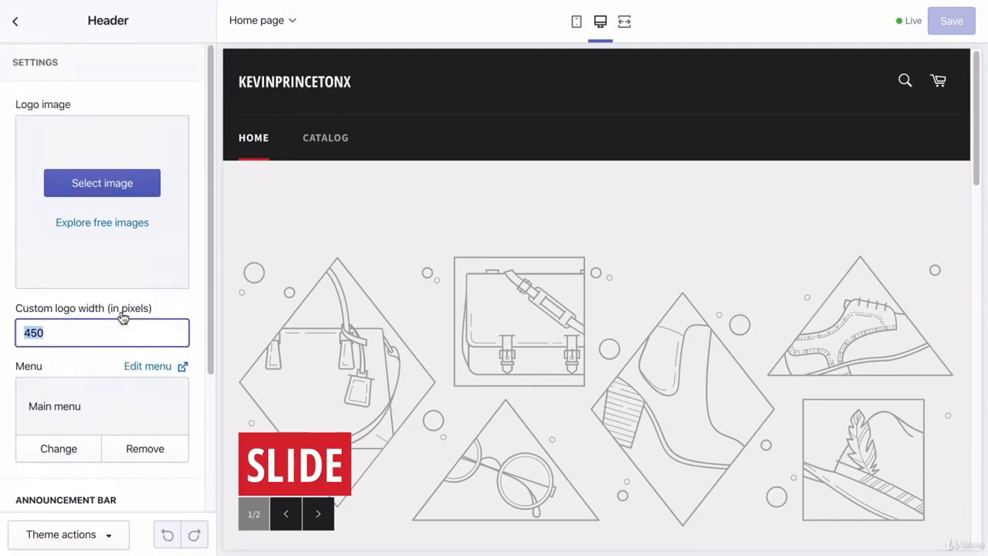
Step: Open the image library for the header logo, close it and examine the menu and announcement bar settings
{"action": "left_click", "coordinate": [93, 185]}
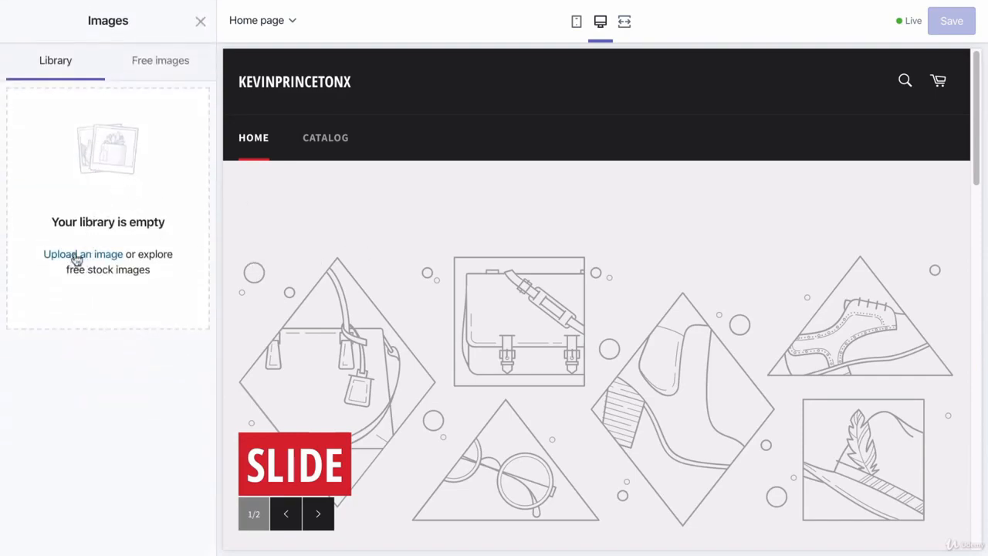
{"action": "left_click", "coordinate": [200, 21]}
{"action": "scroll", "coordinate": [126, 280], "scroll_direction": "down", "scroll_amount": 2}
{"action": "scroll", "coordinate": [128, 284], "scroll_direction": "down", "scroll_amount": 2}
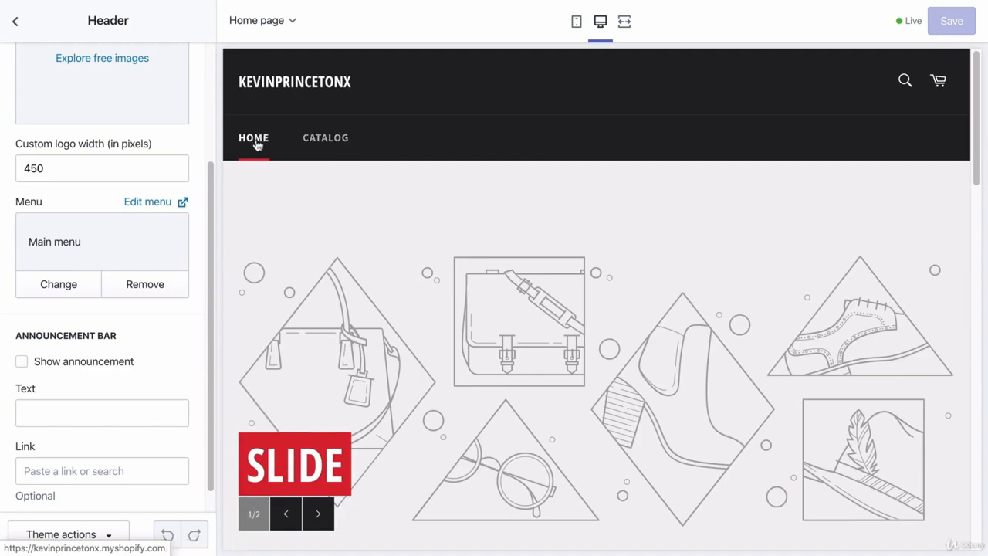
Step: Open the Catalog page in the preview and look over its product grid
{"action": "left_click", "coordinate": [325, 145]}
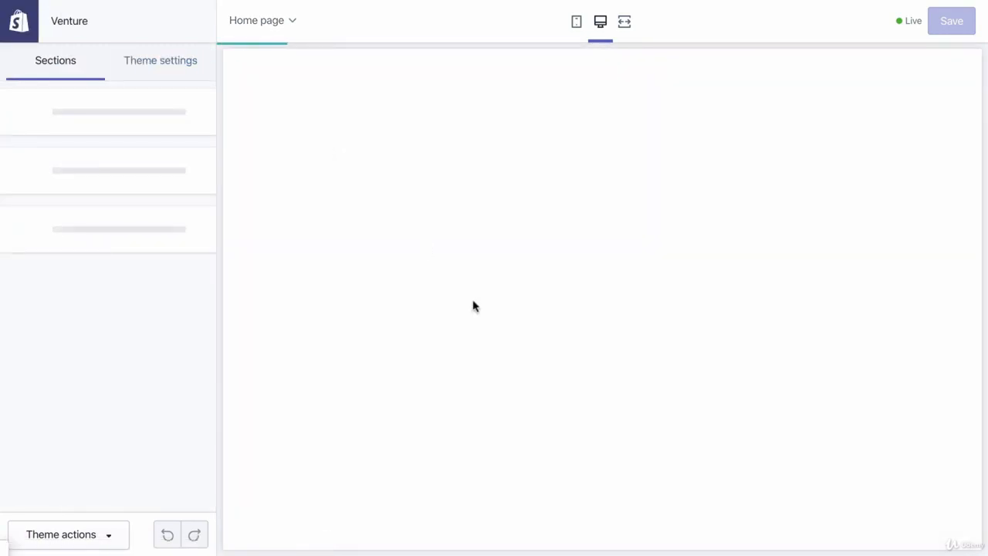
{"action": "scroll", "coordinate": [473, 304], "scroll_direction": "down", "scroll_amount": 5}
{"action": "scroll", "coordinate": [473, 306], "scroll_direction": "up", "scroll_amount": 2}
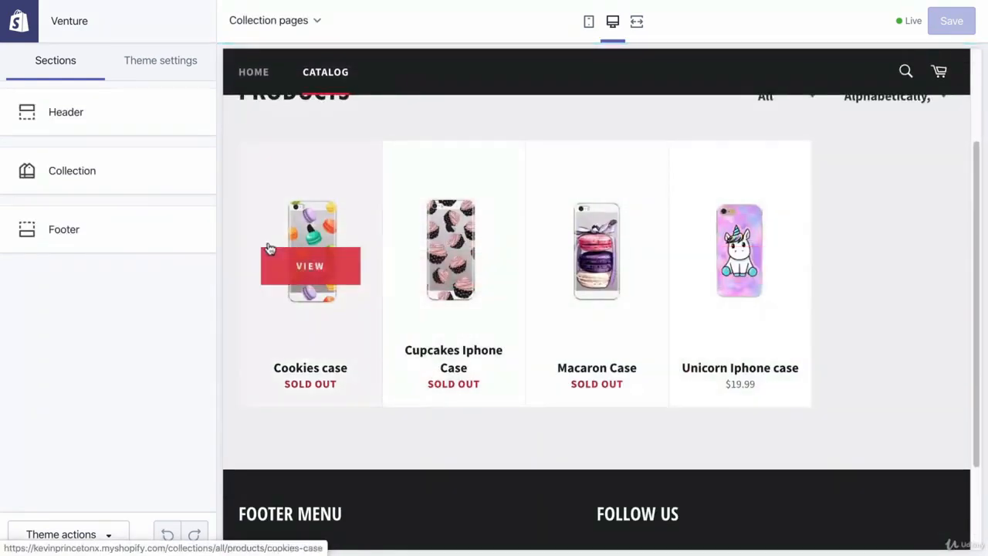
{"action": "scroll", "coordinate": [726, 160], "scroll_direction": "up", "scroll_amount": 2}
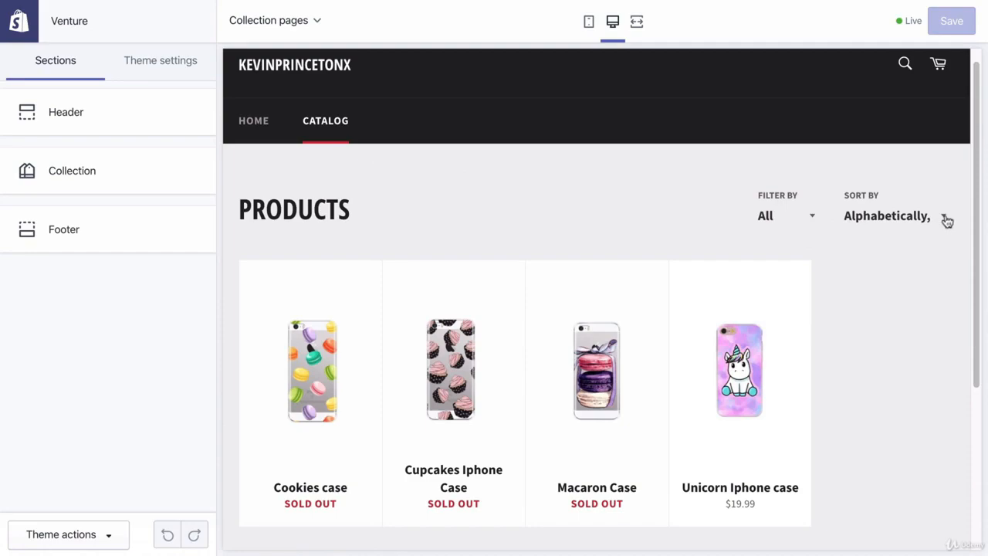
Step: View the Filter by and Sort by options on the Products page, leaving both lists without a new choice
{"action": "left_click", "coordinate": [814, 223]}
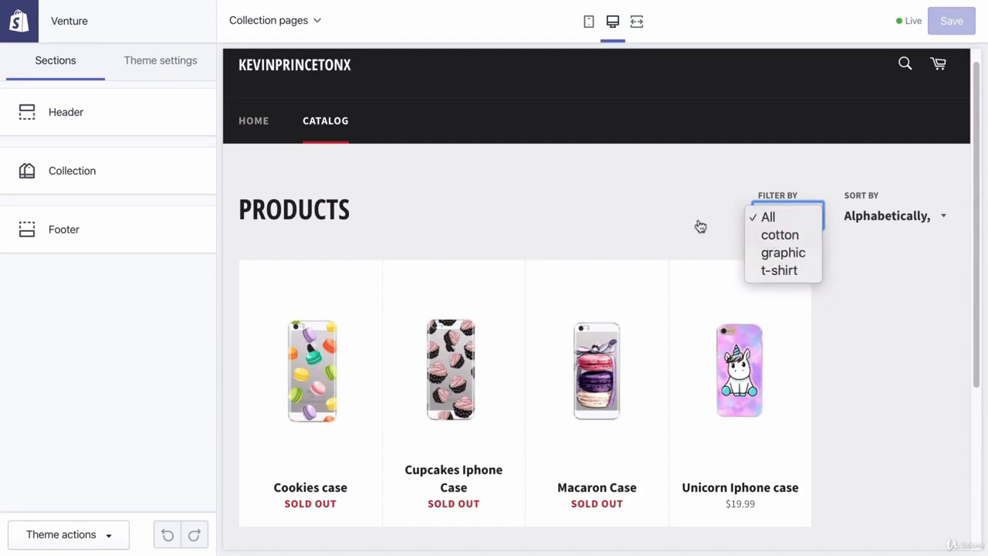
{"action": "left_click", "coordinate": [945, 222]}
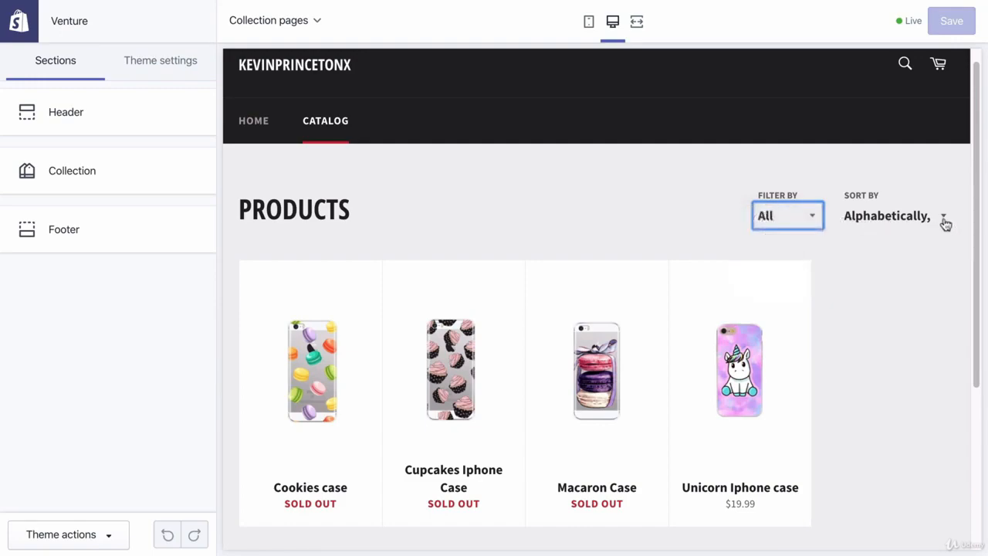
{"action": "left_click", "coordinate": [947, 221]}
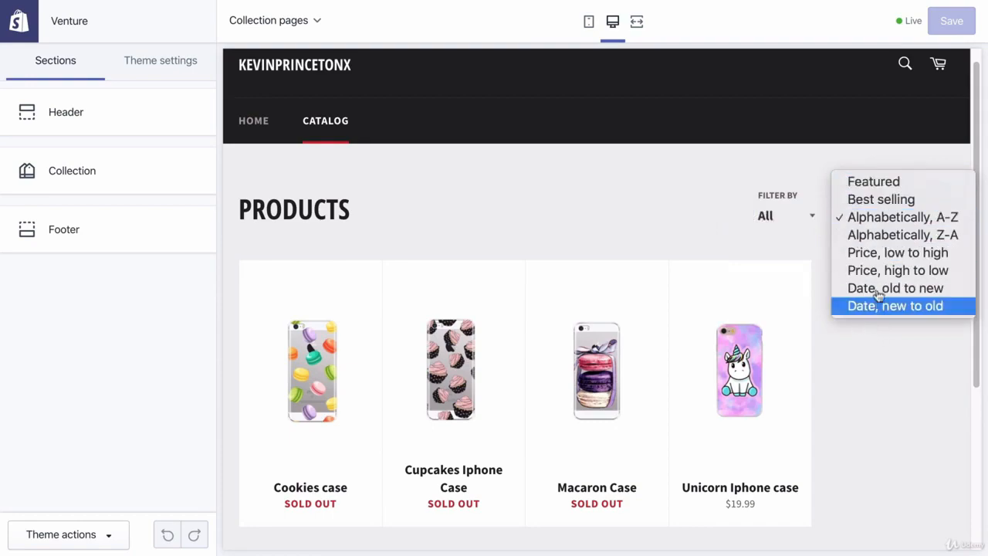
{"action": "left_click", "coordinate": [885, 409]}
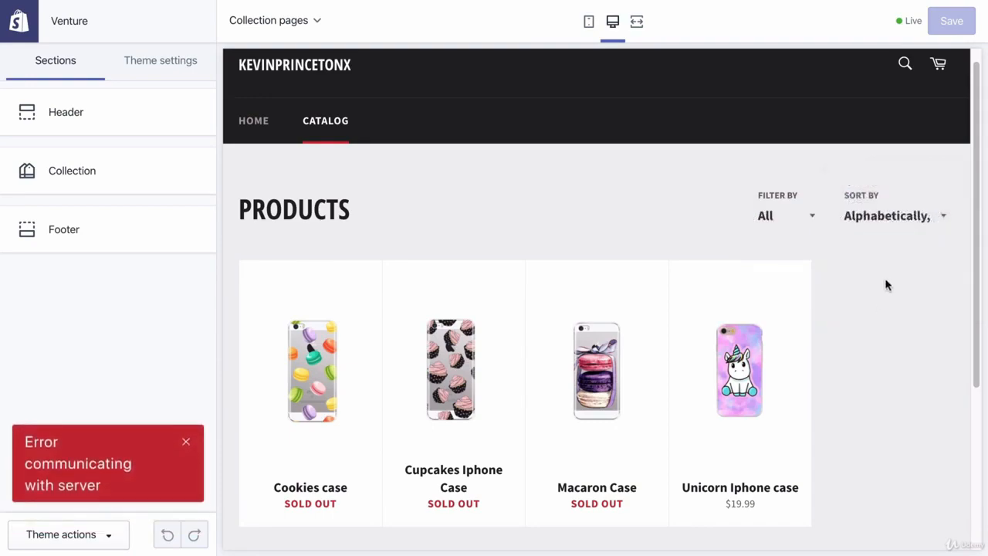
Step: View the Sort by options on the Products page, close the list and return the preview to the Home page
{"action": "left_click", "coordinate": [949, 223]}
{"action": "left_click", "coordinate": [884, 380]}
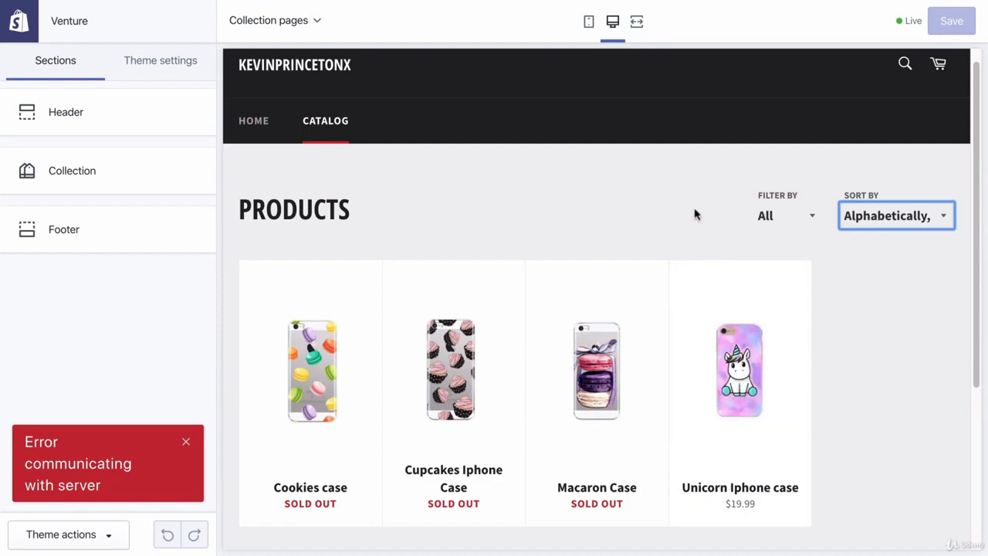
{"action": "left_click", "coordinate": [232, 125]}
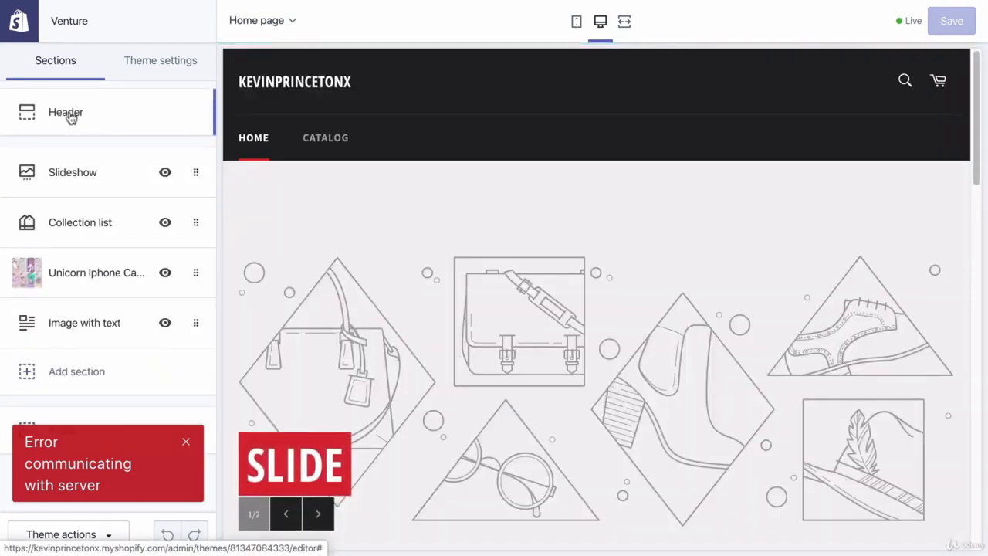
Step: Open the Header section's settings and open its Main menu for editing in the store admin
{"action": "left_click", "coordinate": [69, 114]}
{"action": "scroll", "coordinate": [151, 275], "scroll_direction": "down", "scroll_amount": 2}
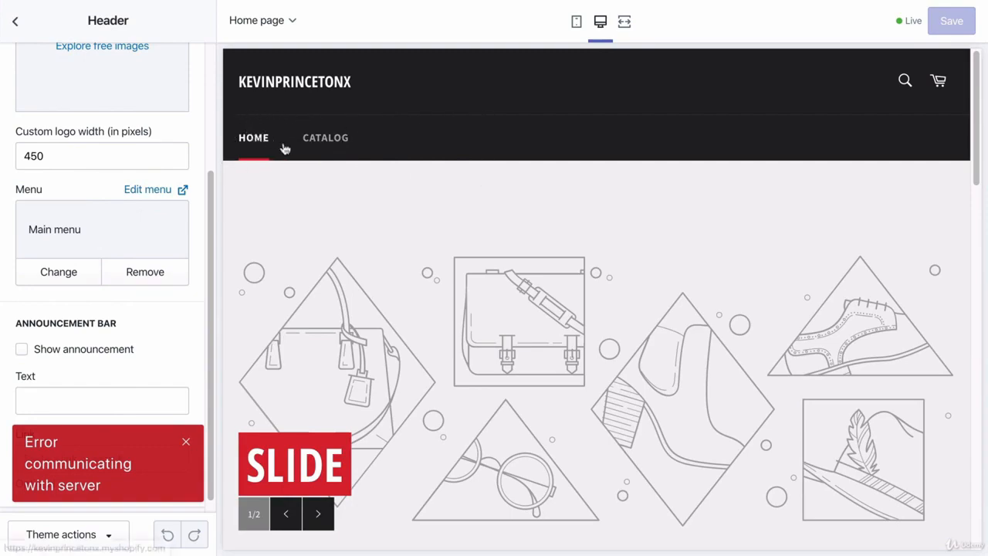
{"action": "left_click", "coordinate": [145, 193]}
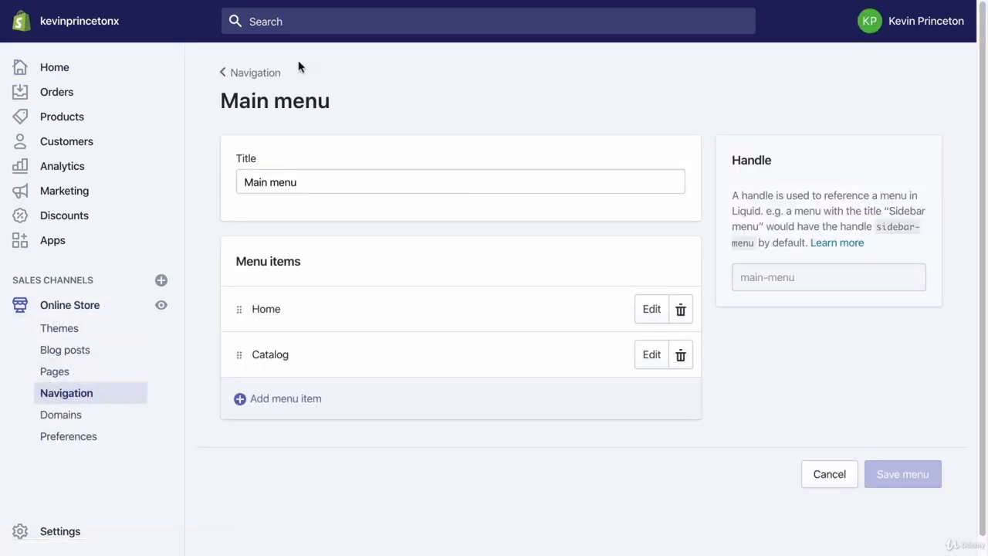
Step: Examine the Navigation page's list of menus and reopen the Main menu
{"action": "left_click", "coordinate": [223, 72]}
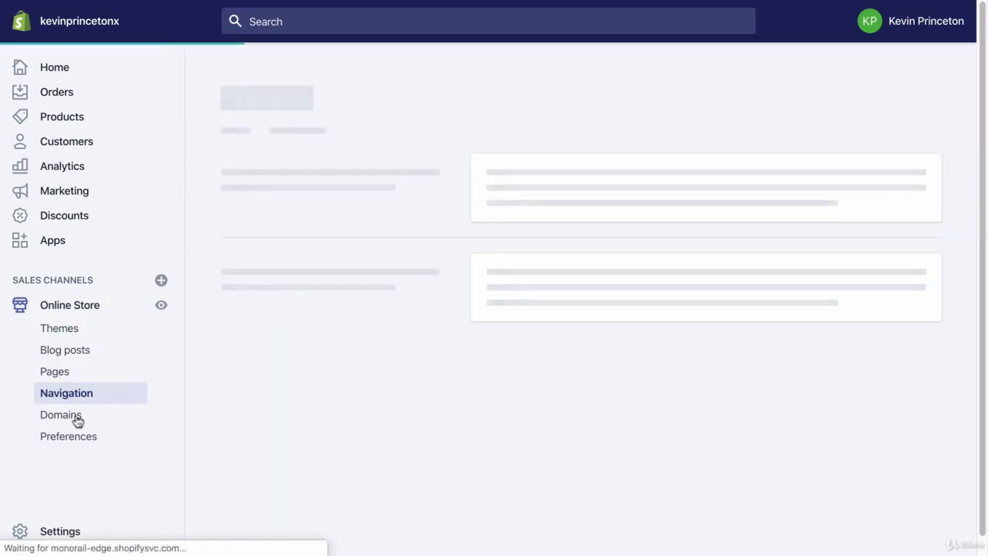
{"action": "left_click", "coordinate": [84, 396]}
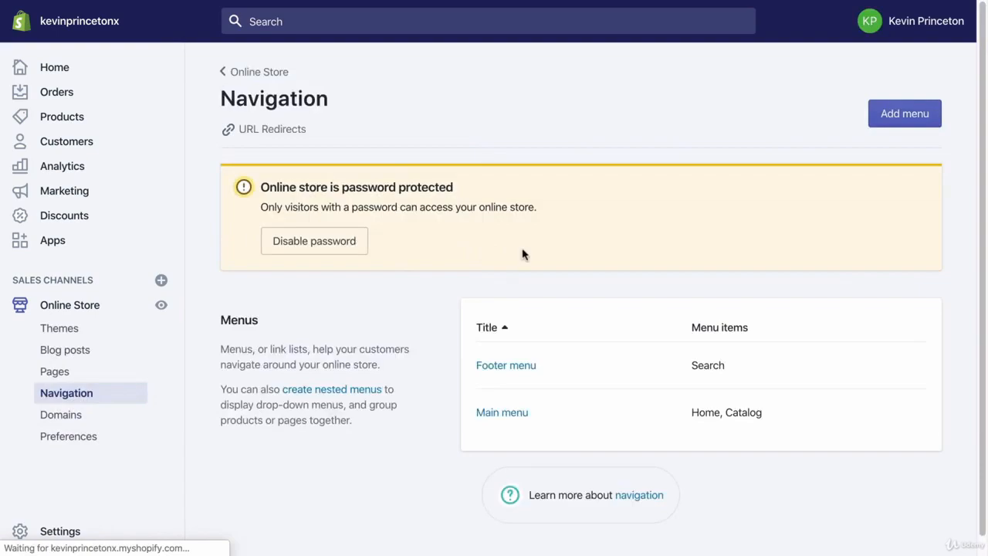
{"action": "scroll", "coordinate": [524, 255], "scroll_direction": "down", "scroll_amount": 1}
{"action": "scroll", "coordinate": [419, 268], "scroll_direction": "up", "scroll_amount": 1}
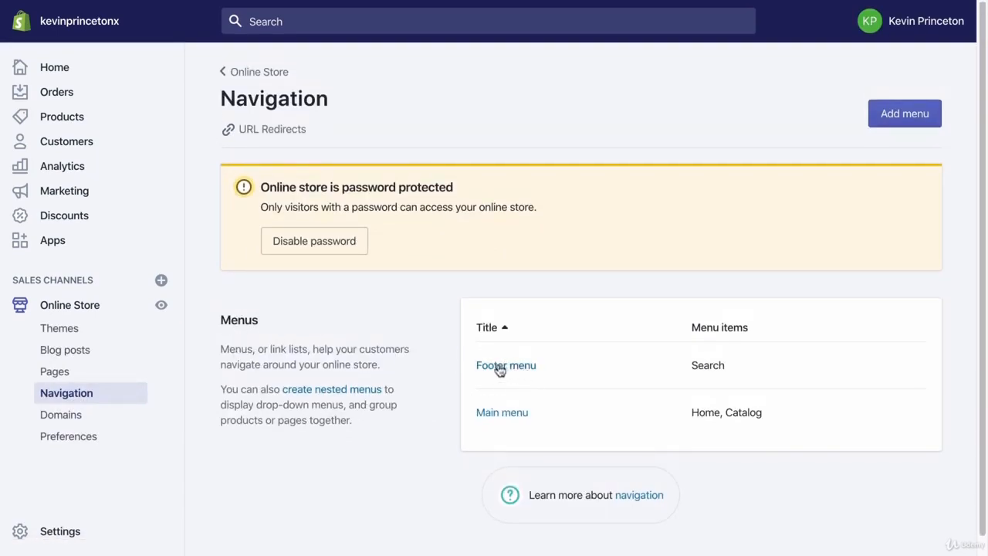
{"action": "left_click", "coordinate": [514, 417]}
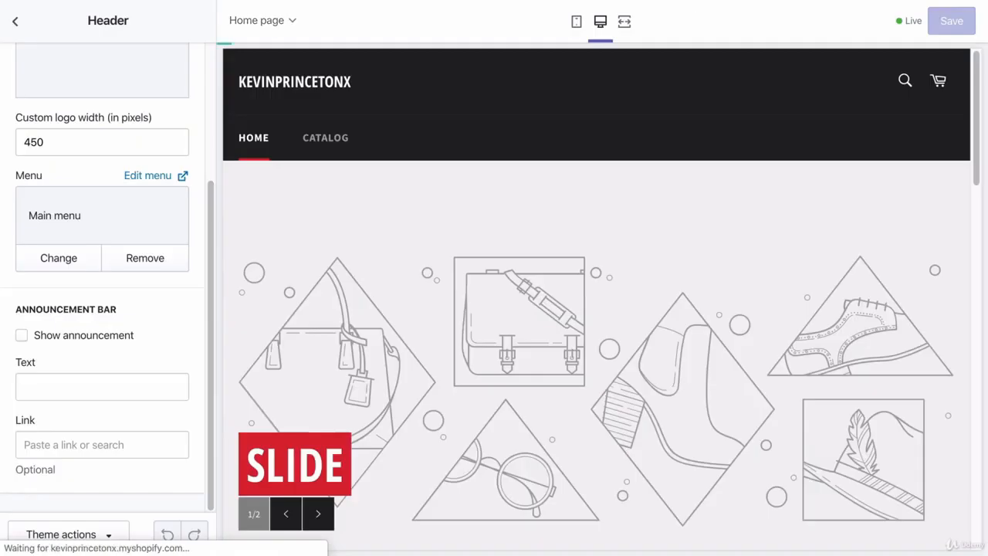
Step: Return to the theme editor, reopen the Header settings and compare them with the Main menu's items in the admin
{"action": "scroll", "coordinate": [186, 307], "scroll_direction": "up", "scroll_amount": 3}
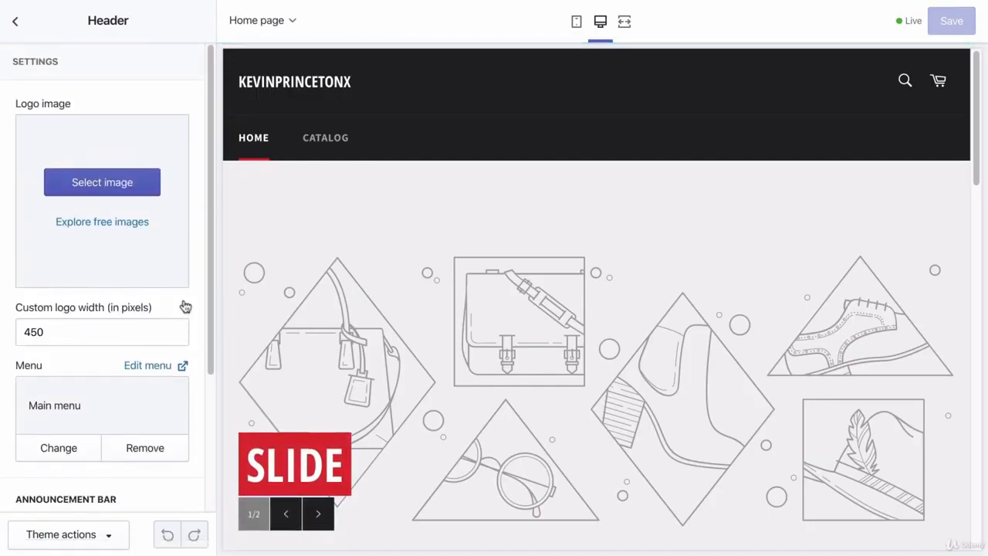
{"action": "left_click", "coordinate": [16, 25]}
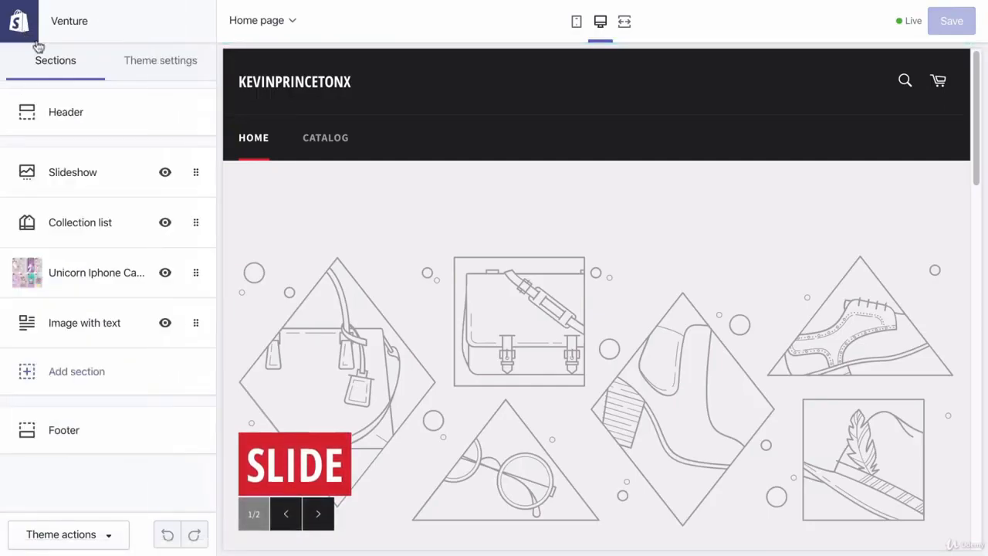
{"action": "left_click", "coordinate": [78, 111]}
{"action": "scroll", "coordinate": [114, 201], "scroll_direction": "down", "scroll_amount": 2}
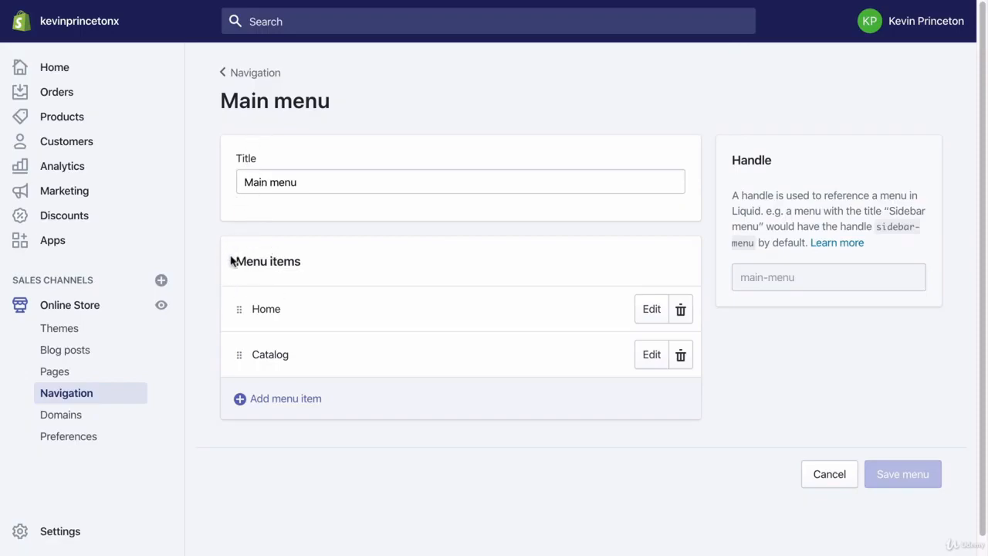
{"action": "left_click_drag", "start_coordinate": [232, 260], "coordinate": [323, 264]}
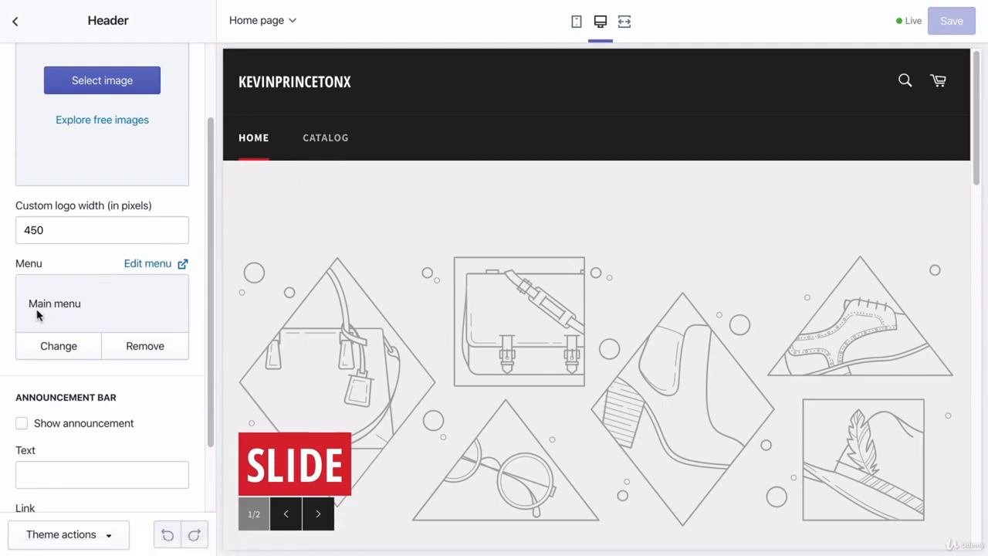
Step: Switch from the theme editor to the admin's Navigation page and open the Main menu
{"action": "mouse_move", "coordinate": [587, 1]}
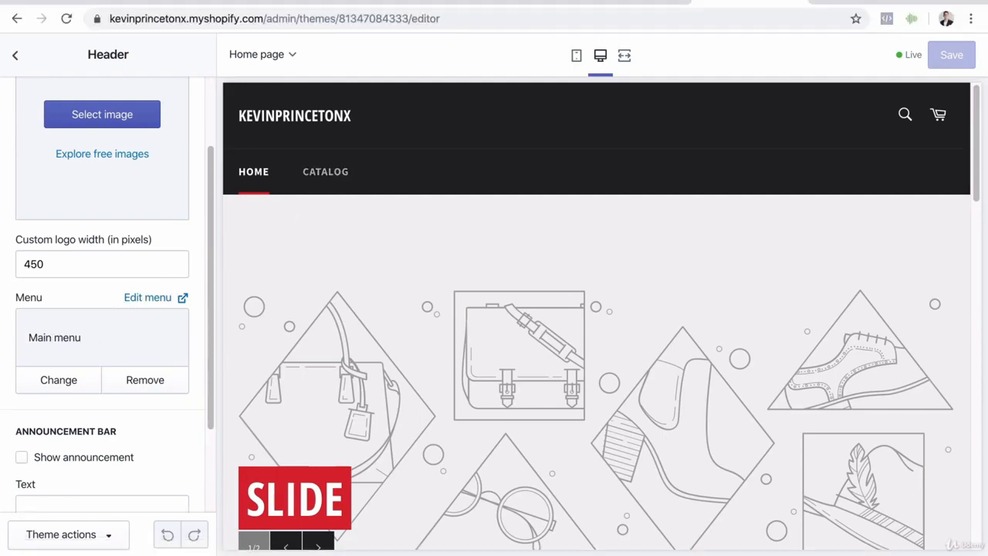
{"action": "left_click", "coordinate": [870, 3]}
{"action": "left_click", "coordinate": [224, 74]}
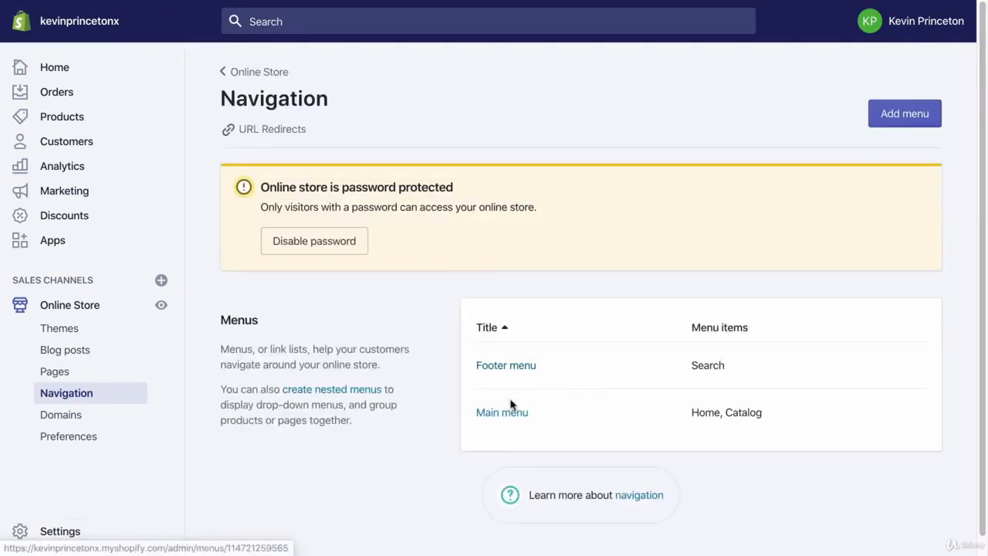
{"action": "left_click", "coordinate": [508, 415]}
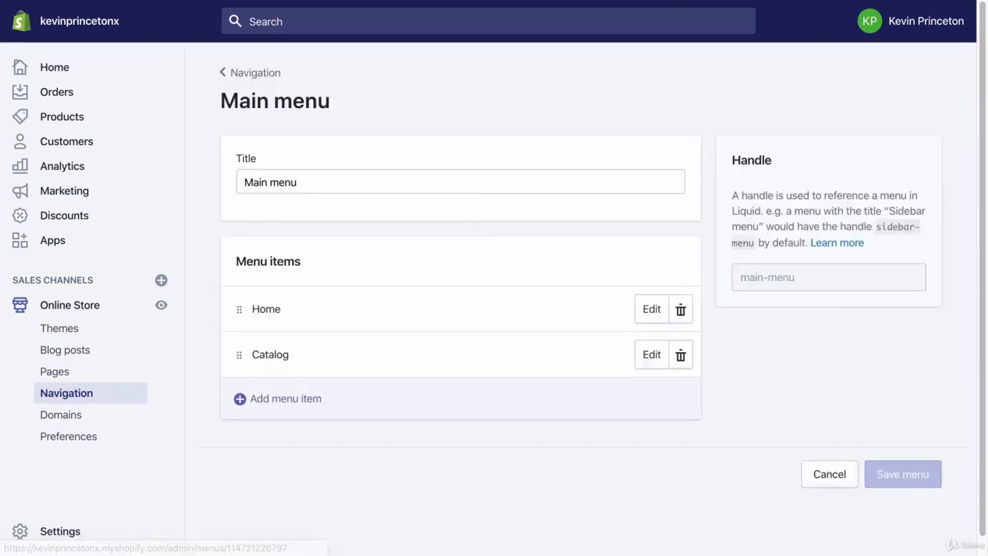
Step: Start a Main menu item named sadfdasf, examine the available link destinations and cancel the item
{"action": "left_click", "coordinate": [239, 402]}
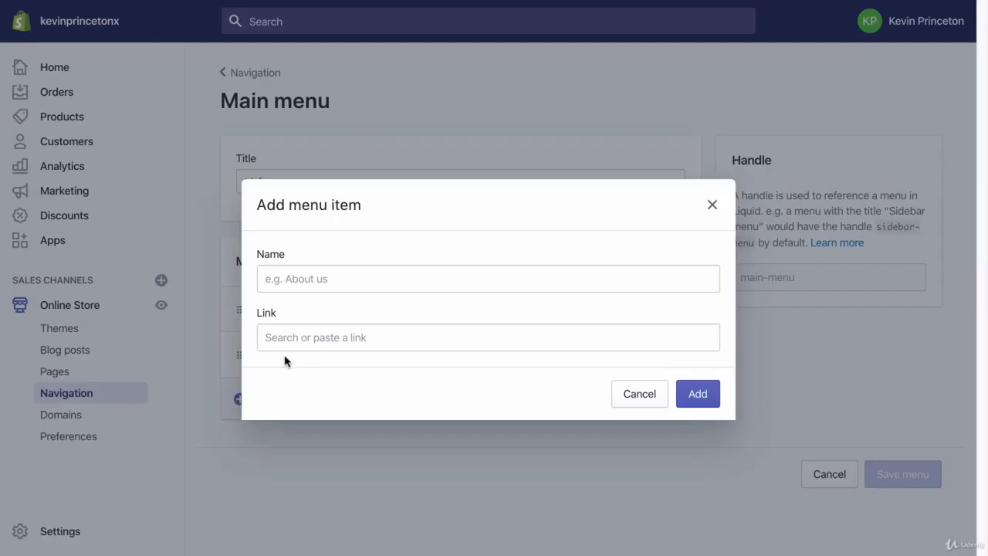
{"action": "left_click", "coordinate": [282, 277]}
{"action": "type", "text": "sadfdasf"}
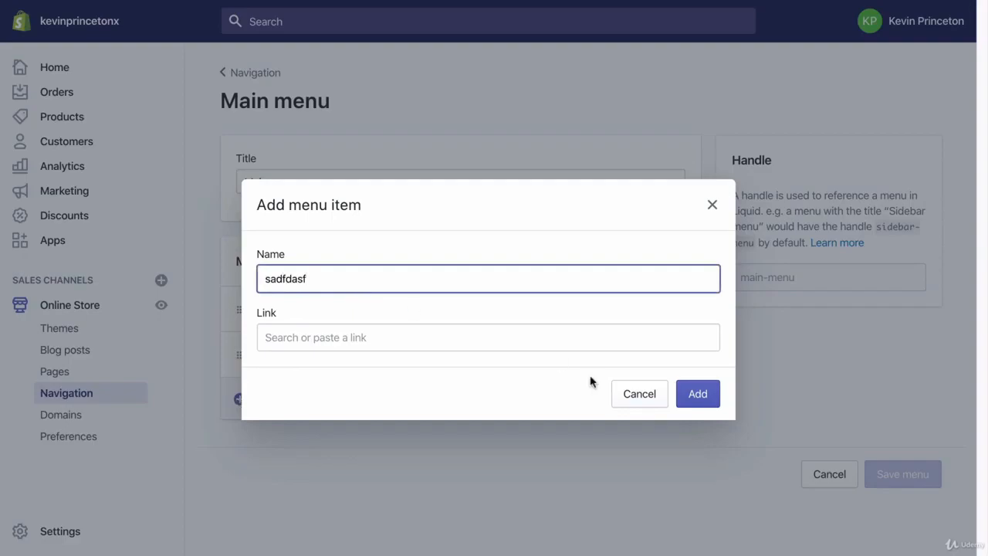
{"action": "left_click", "coordinate": [274, 340]}
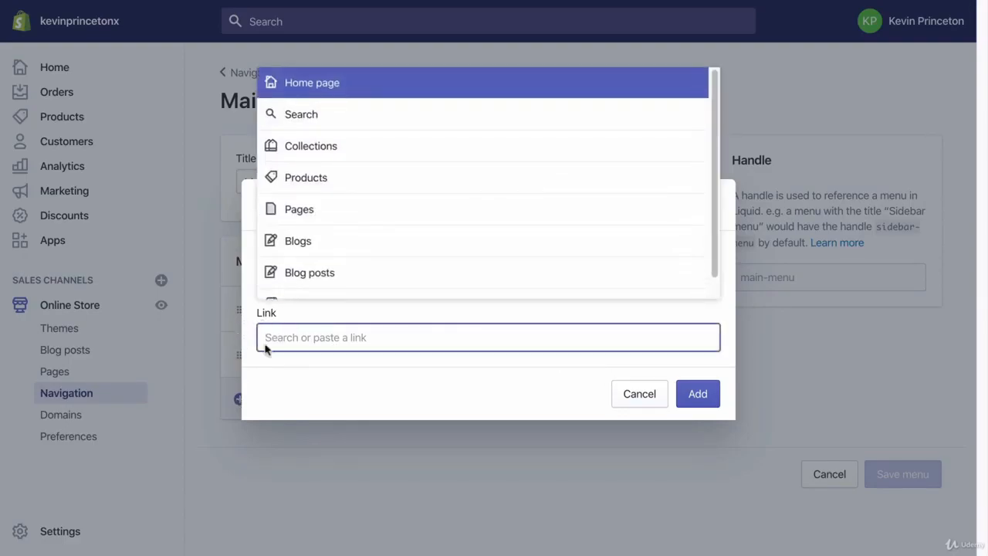
{"action": "scroll", "coordinate": [333, 211], "scroll_direction": "down", "scroll_amount": 1}
{"action": "scroll", "coordinate": [331, 216], "scroll_direction": "up", "scroll_amount": 1}
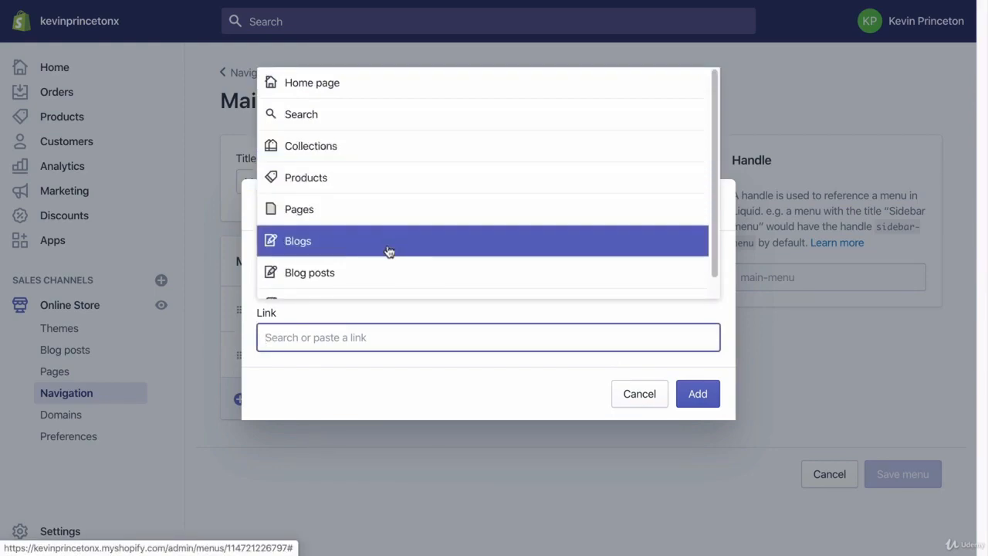
{"action": "scroll", "coordinate": [383, 247], "scroll_direction": "down", "scroll_amount": 1}
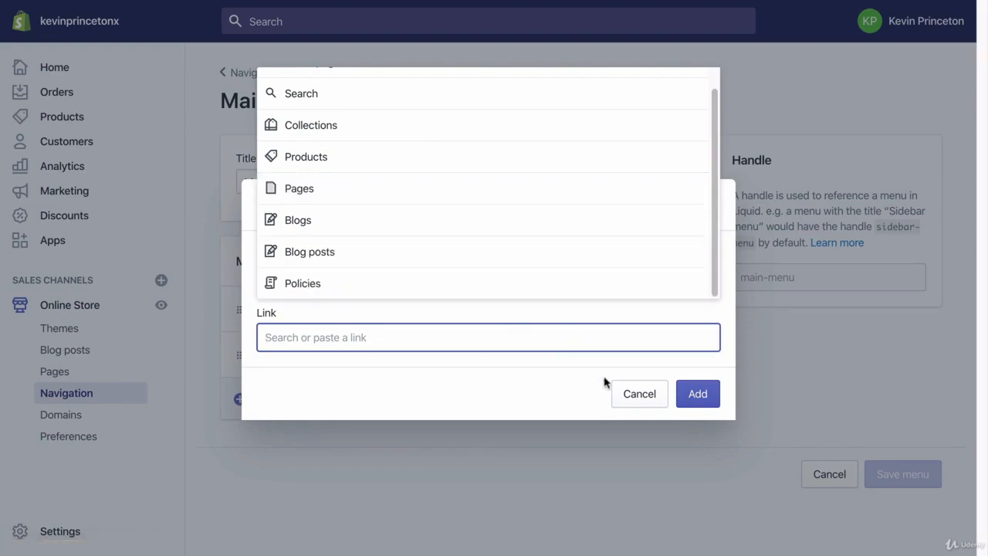
{"action": "left_click", "coordinate": [624, 402]}
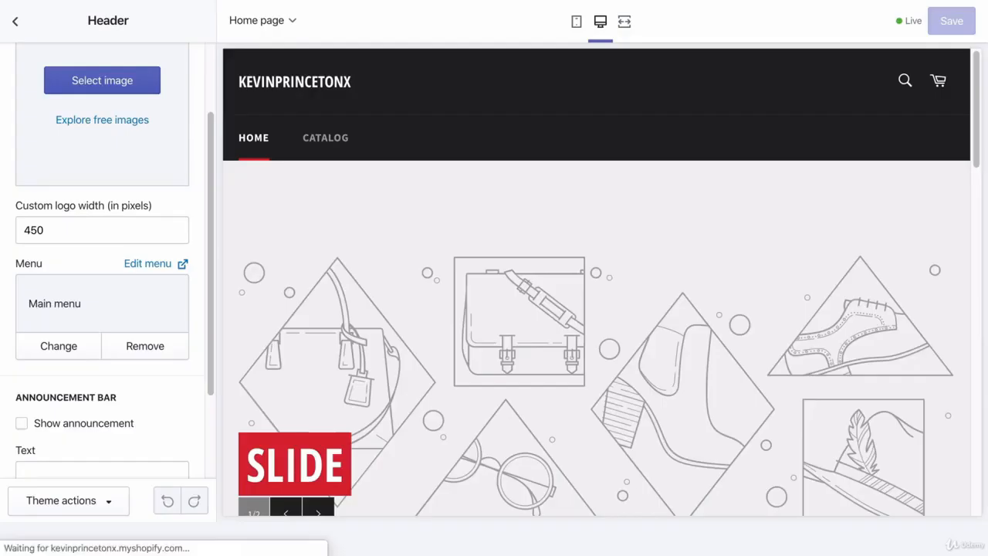
Step: Show the announcement bar in the theme's Header settings and enter 1234 as its text
{"action": "scroll", "coordinate": [164, 309], "scroll_direction": "down", "scroll_amount": 2}
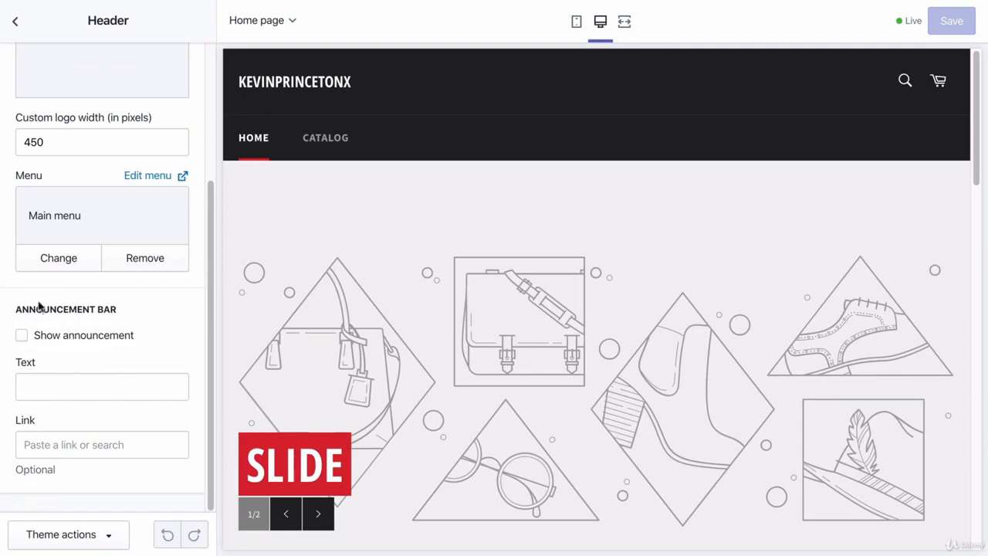
{"action": "left_click", "coordinate": [63, 385]}
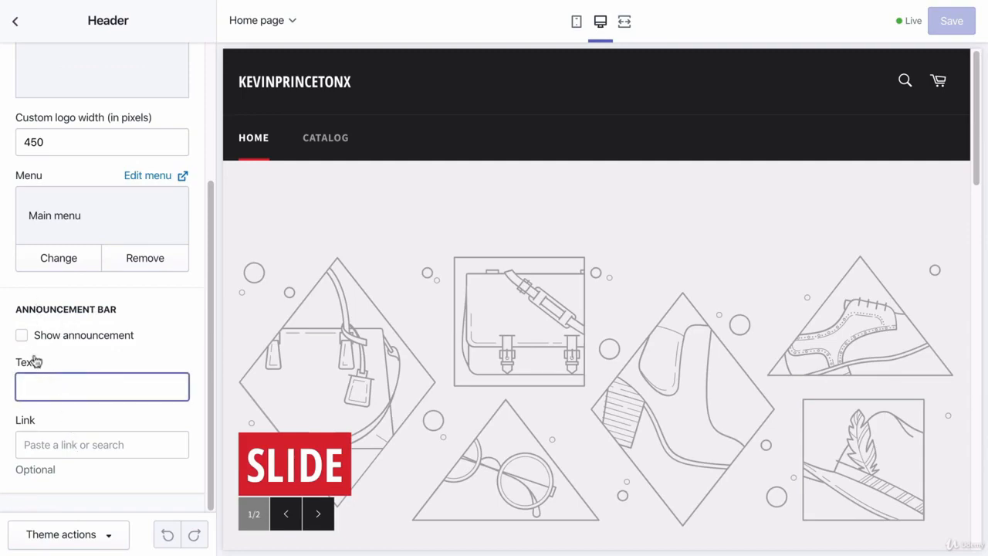
{"action": "left_click", "coordinate": [21, 335]}
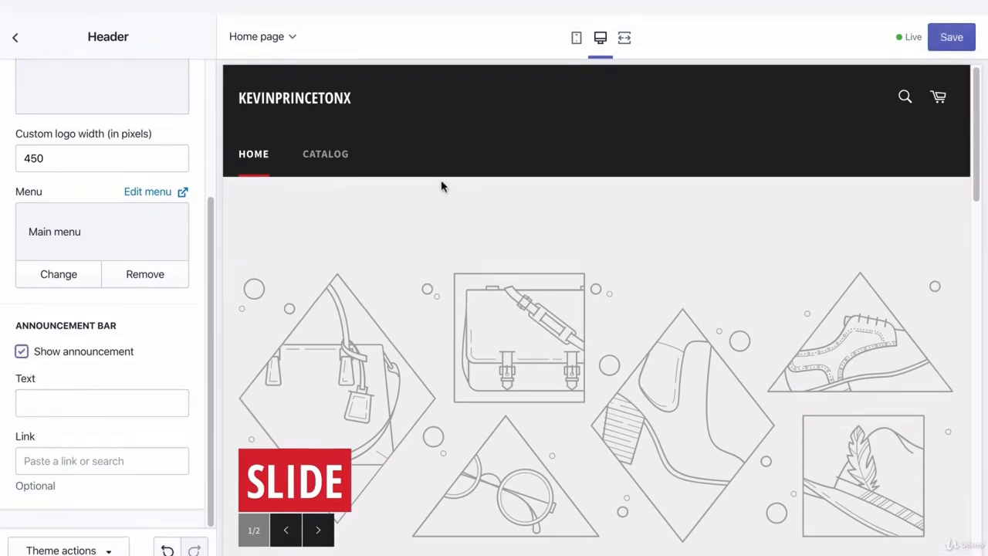
{"action": "left_click", "coordinate": [105, 404]}
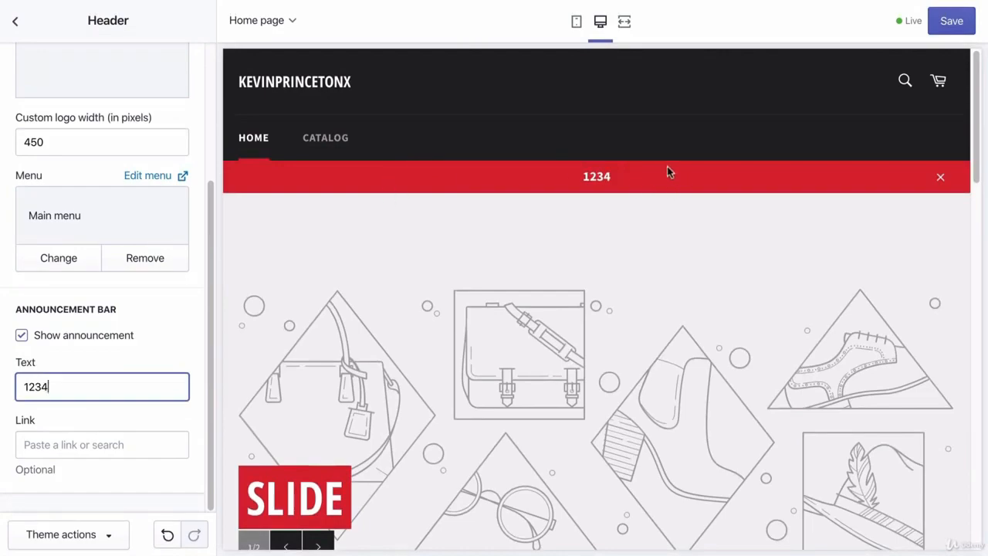
Step: Replace the announcement bar text with FREE SHIPPING ON ALL ITEMS
{"action": "left_click_drag", "start_coordinate": [64, 376], "coordinate": [4, 376]}
{"action": "key", "text": "BackSpace"}
{"action": "type", "text": "FREe"}
{"action": "key", "text": "BackSpace"}
{"action": "key", "text": "BackSpace"}
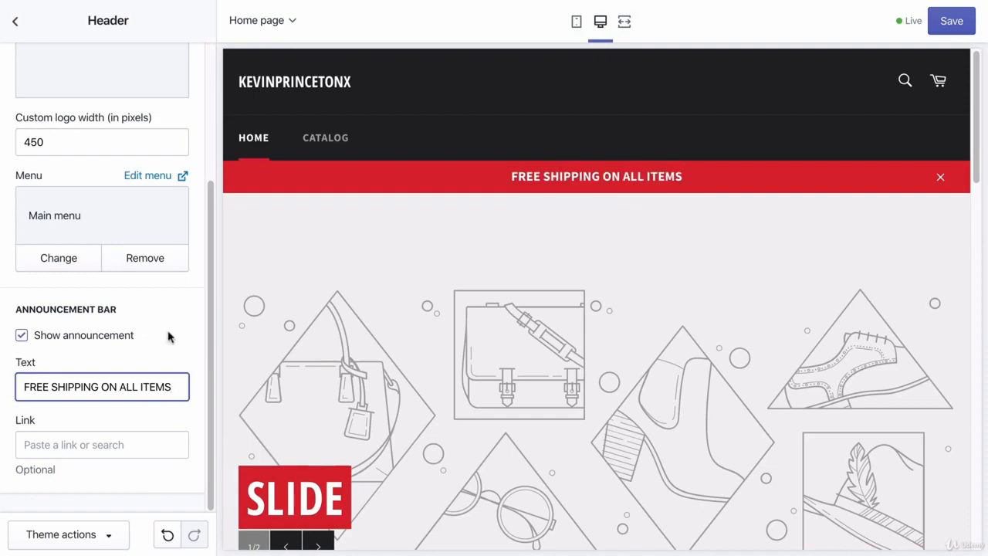
Step: Leave the Header settings, open the Slideshow section and examine its slide options and content
{"action": "scroll", "coordinate": [181, 280], "scroll_direction": "up", "scroll_amount": 4}
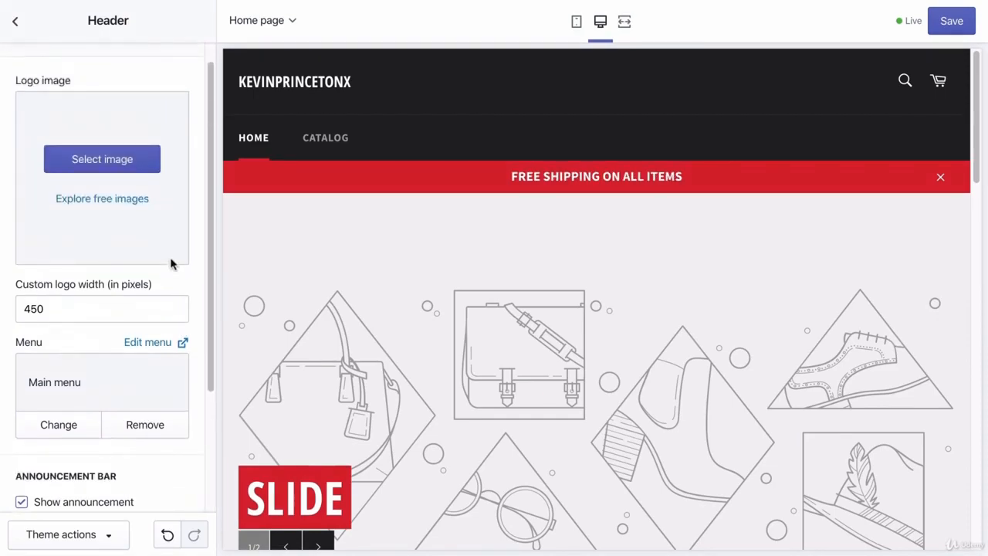
{"action": "left_click", "coordinate": [15, 22]}
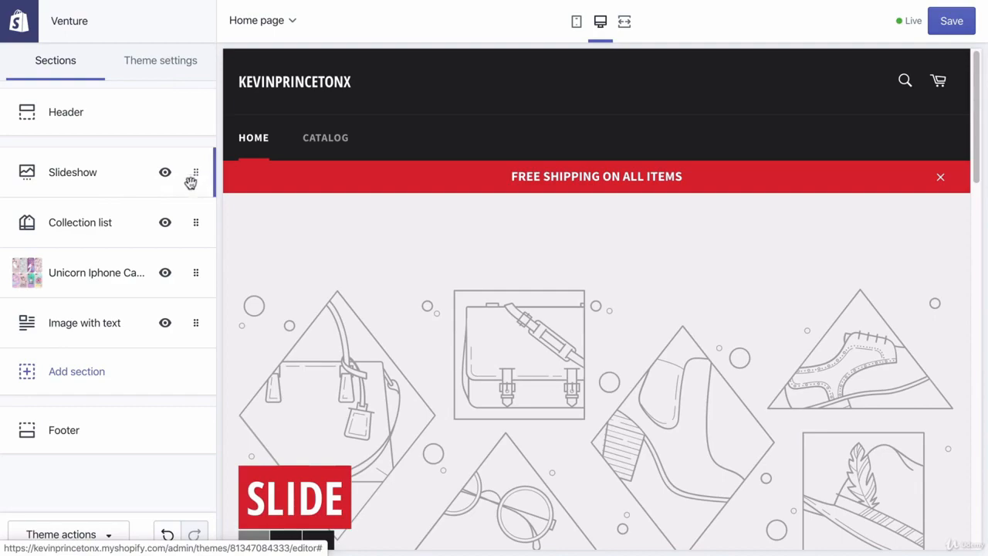
{"action": "left_click", "coordinate": [80, 176]}
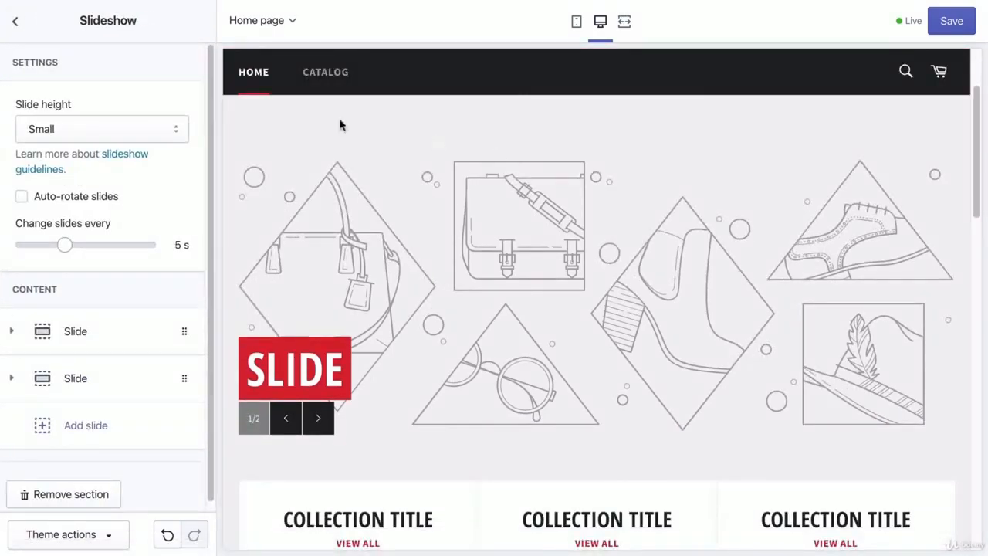
{"action": "left_click", "coordinate": [14, 21]}
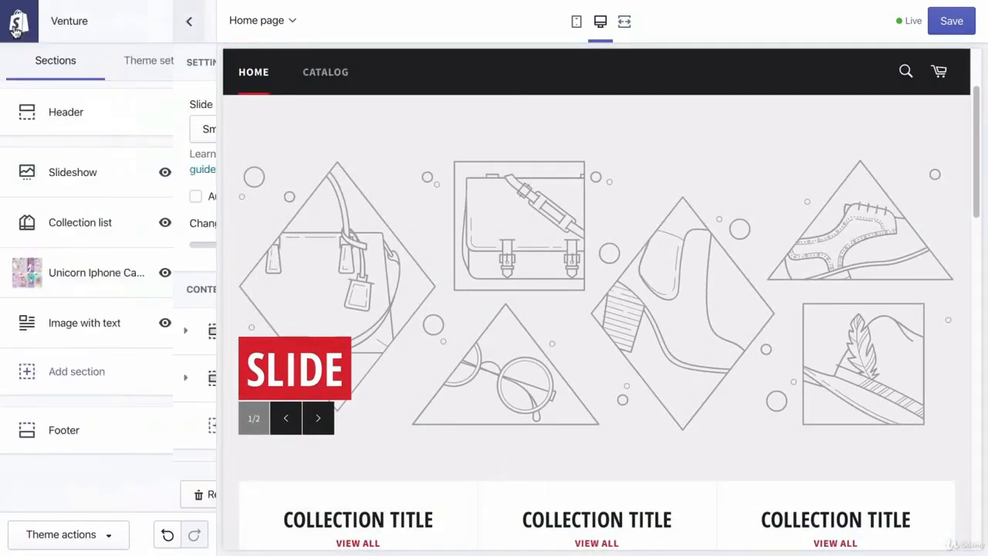
{"action": "left_click", "coordinate": [94, 183]}
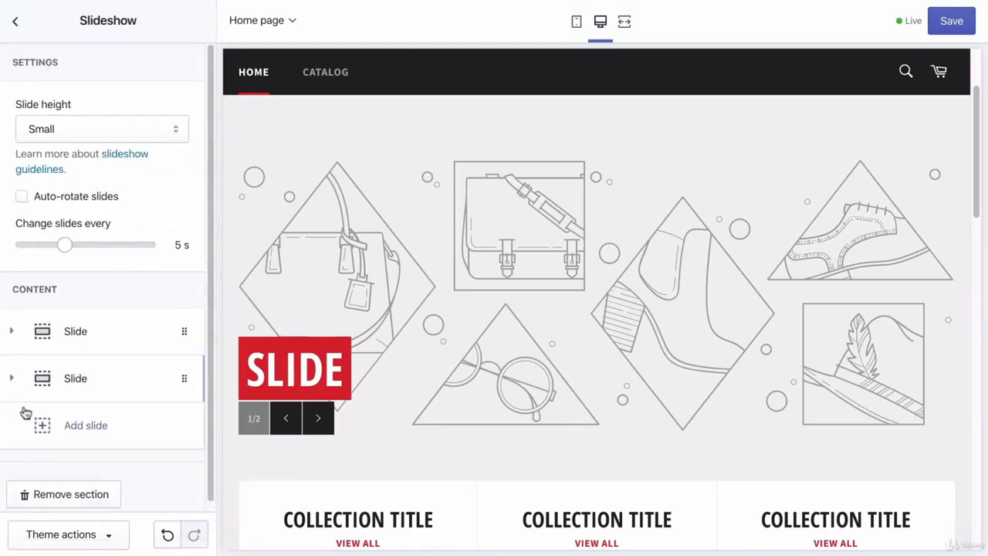
{"action": "scroll", "coordinate": [119, 333], "scroll_direction": "down", "scroll_amount": 1}
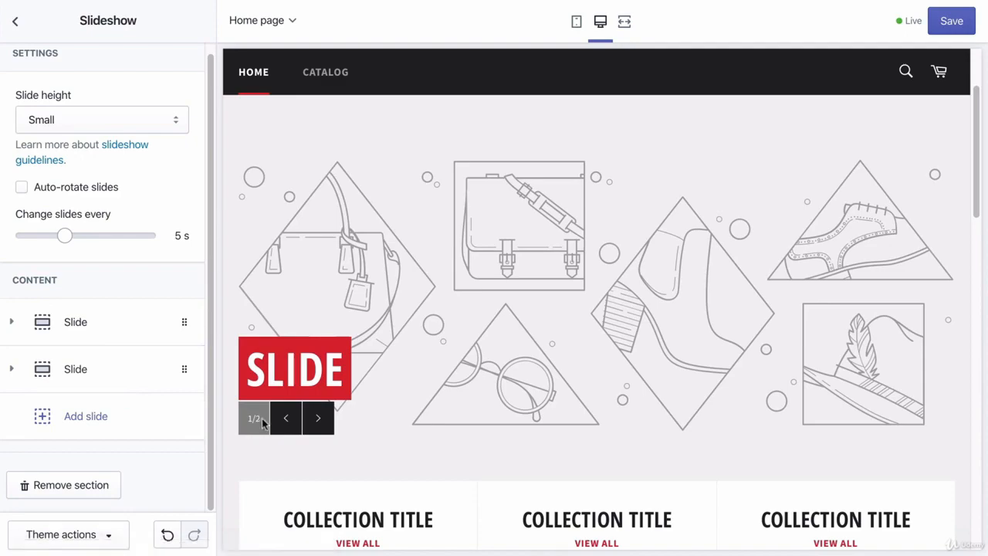
Step: Add a third slide to the slideshow and set the slides to change every 3 s
{"action": "left_click", "coordinate": [44, 419]}
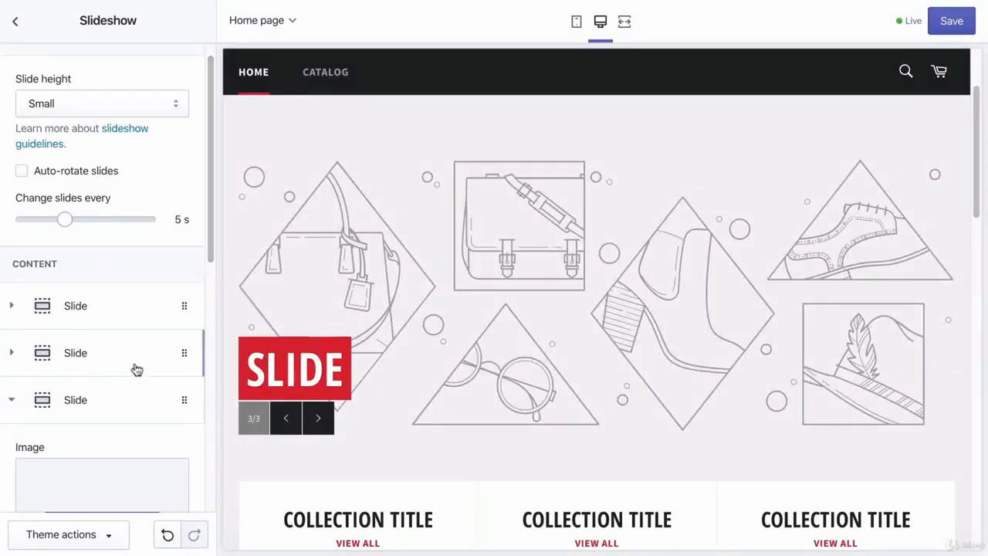
{"action": "scroll", "coordinate": [136, 370], "scroll_direction": "up", "scroll_amount": 1}
{"action": "left_click_drag", "start_coordinate": [65, 245], "coordinate": [36, 249]}
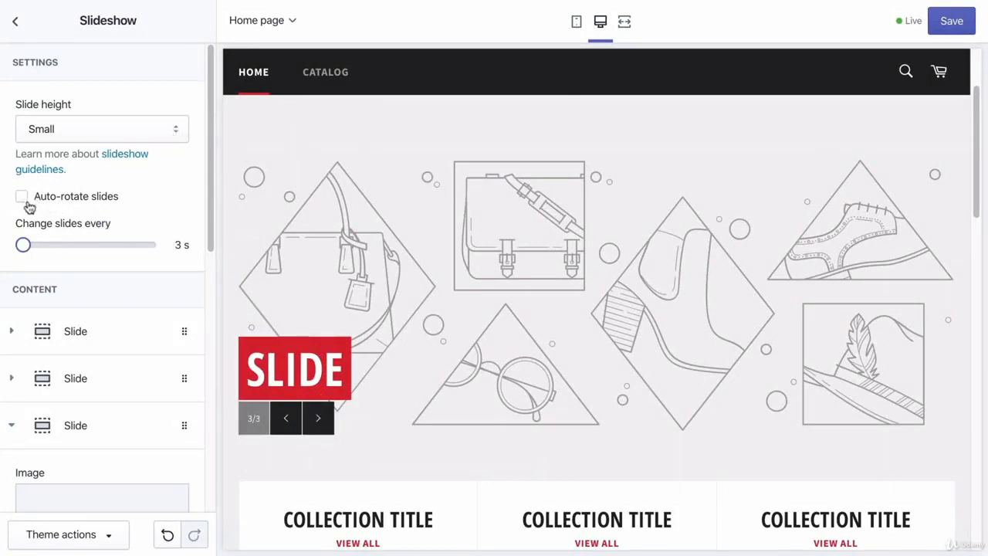
Step: Upload the colorful iPhone cases JPG to the image library and select it as the first slide's image
{"action": "left_click", "coordinate": [82, 330]}
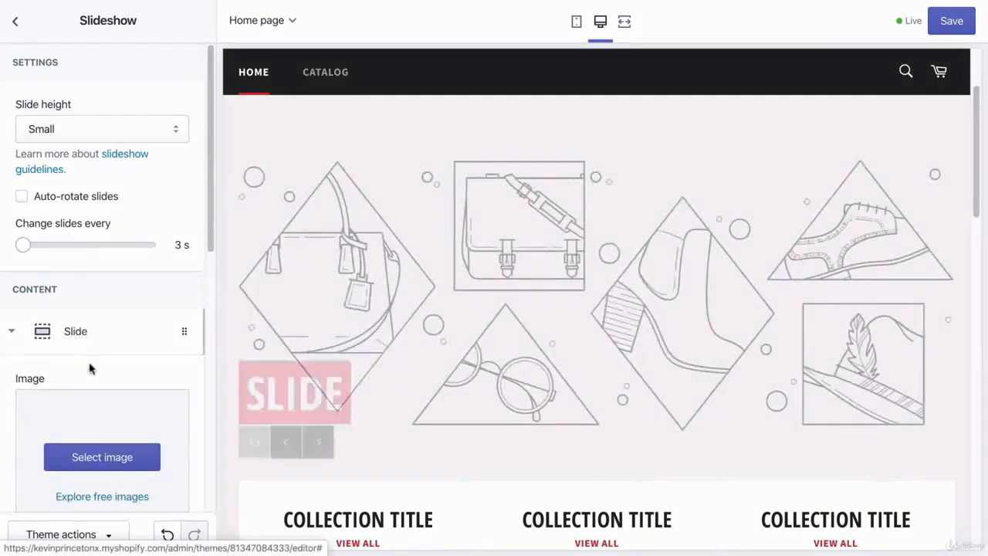
{"action": "scroll", "coordinate": [88, 363], "scroll_direction": "down", "scroll_amount": 2}
{"action": "left_click", "coordinate": [86, 341]}
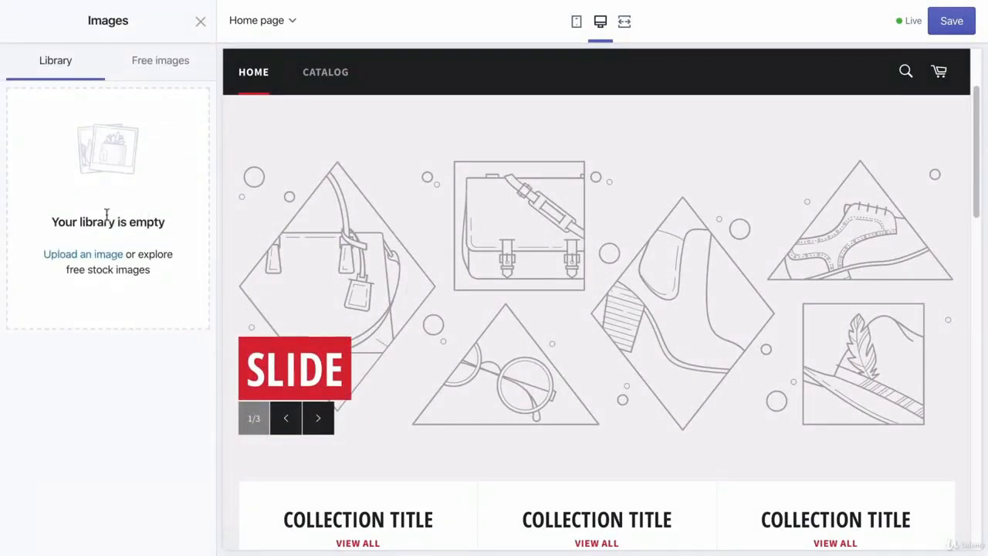
{"action": "left_click", "coordinate": [89, 256]}
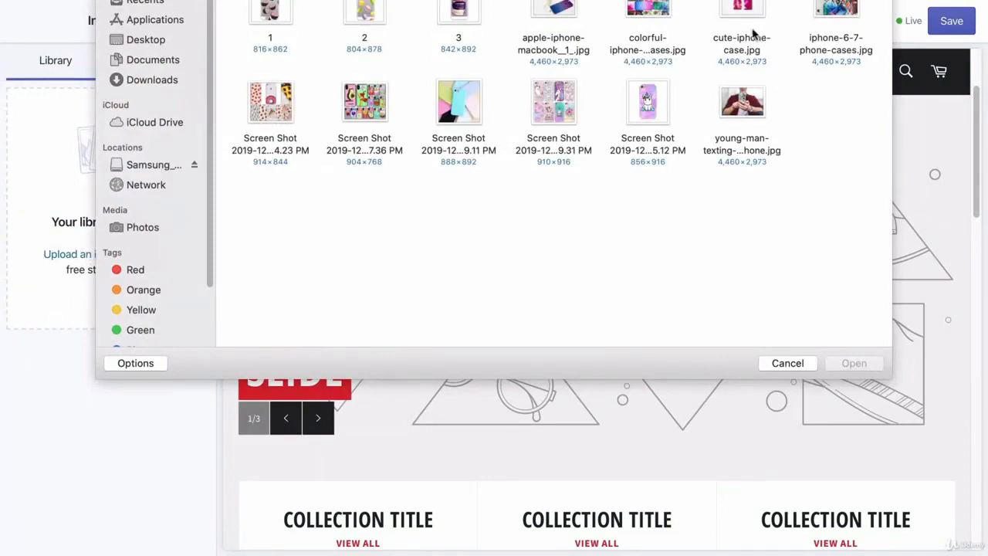
{"action": "left_click", "coordinate": [831, 9]}
{"action": "left_click", "coordinate": [841, 368]}
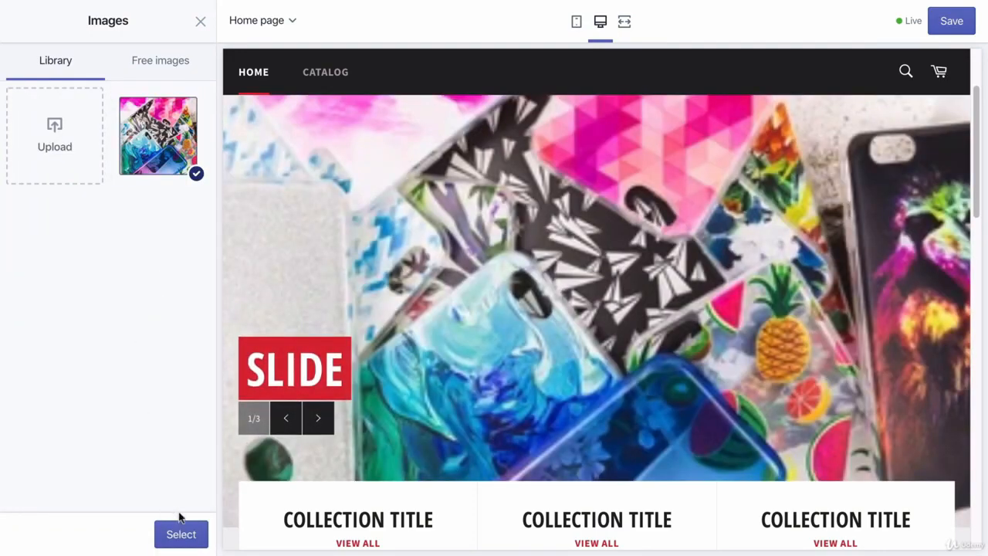
{"action": "left_click", "coordinate": [181, 535]}
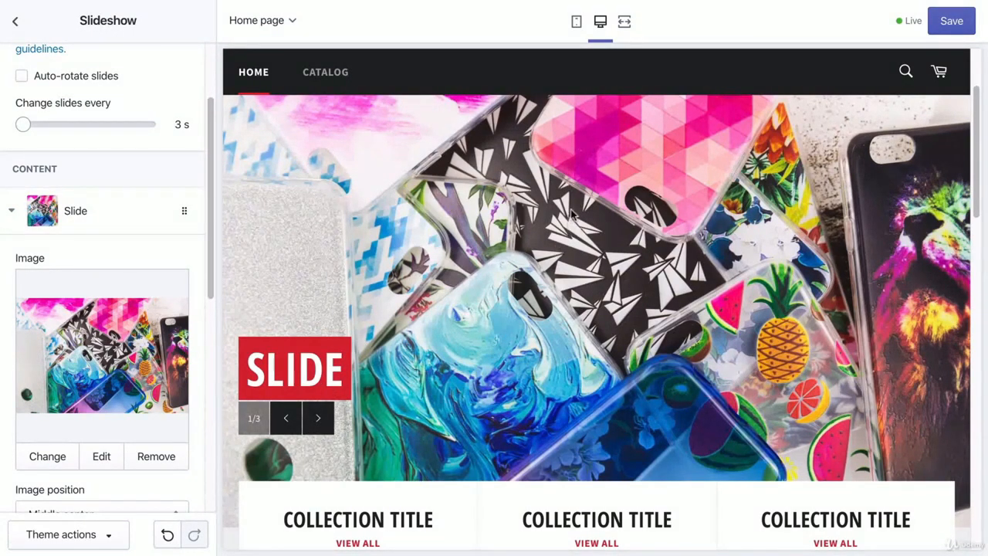
Step: Preview the first slide beneath the announcement bar and advance the slideshow preview to the second slide
{"action": "scroll", "coordinate": [517, 246], "scroll_direction": "down", "scroll_amount": 3}
{"action": "scroll", "coordinate": [517, 246], "scroll_direction": "up", "scroll_amount": 5}
{"action": "scroll", "coordinate": [518, 249], "scroll_direction": "down", "scroll_amount": 2}
{"action": "scroll", "coordinate": [518, 247], "scroll_direction": "up", "scroll_amount": 2}
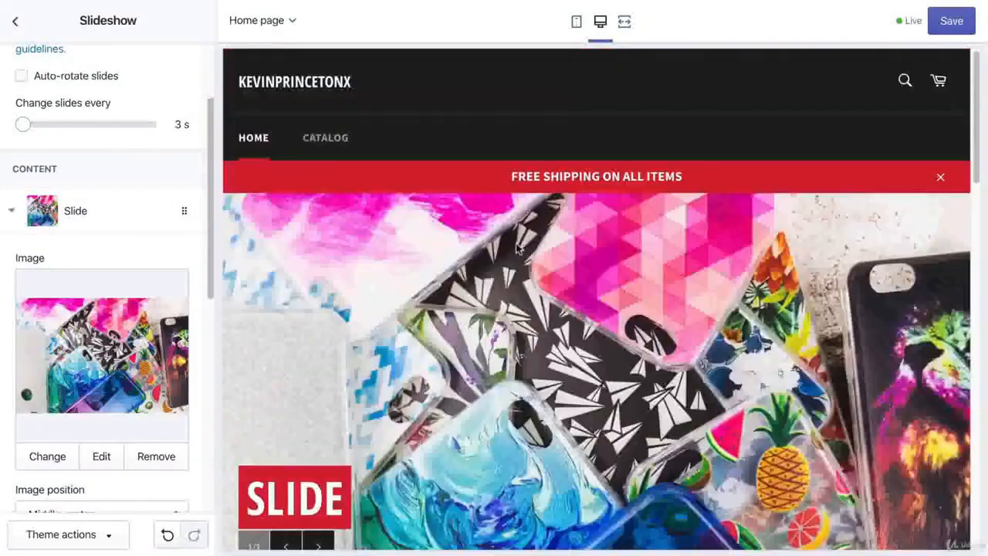
{"action": "scroll", "coordinate": [518, 247], "scroll_direction": "down", "scroll_amount": 2}
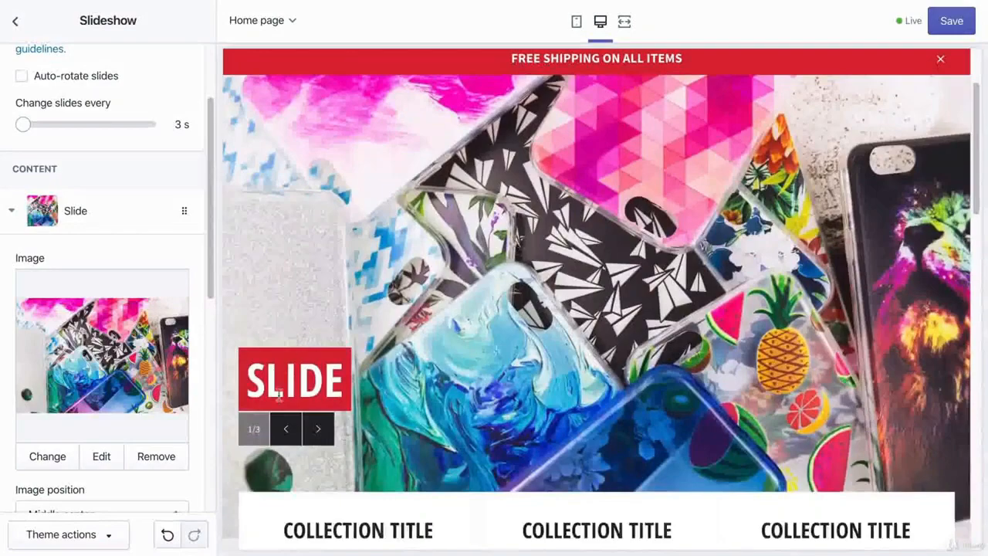
{"action": "left_click", "coordinate": [317, 428]}
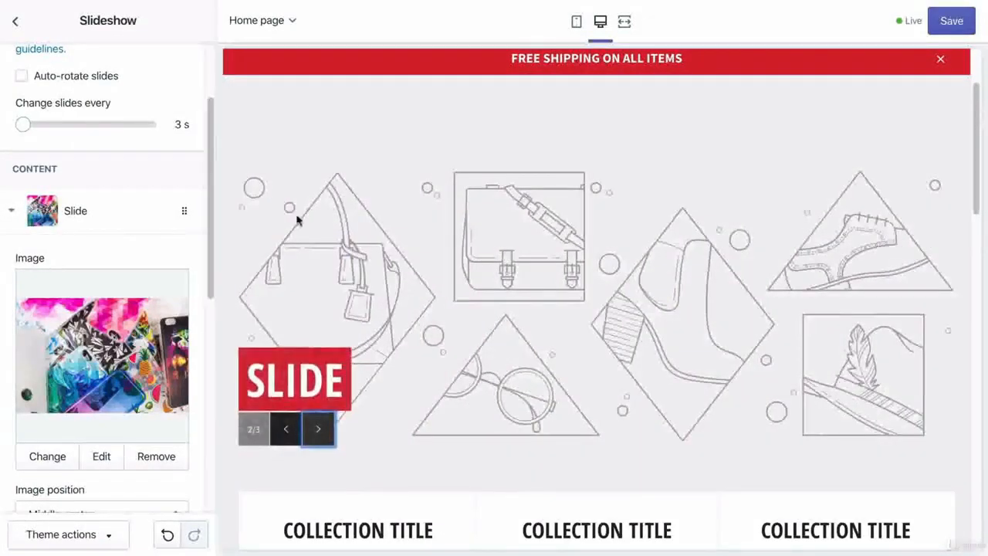
Step: Upload the young-man-texting JPG, select it as the second slide's image and preview both image slides
{"action": "left_click", "coordinate": [11, 210]}
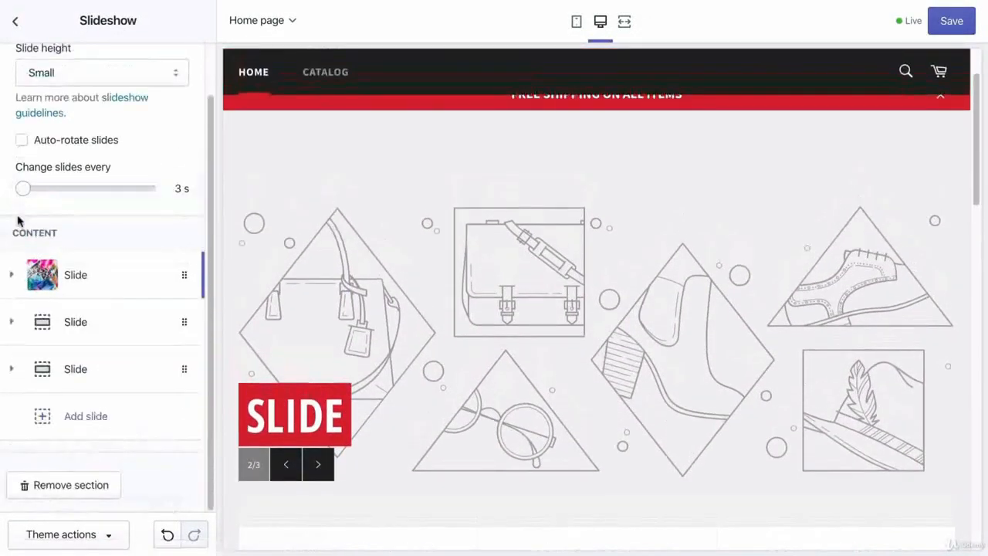
{"action": "left_click", "coordinate": [85, 330]}
{"action": "left_click", "coordinate": [112, 384]}
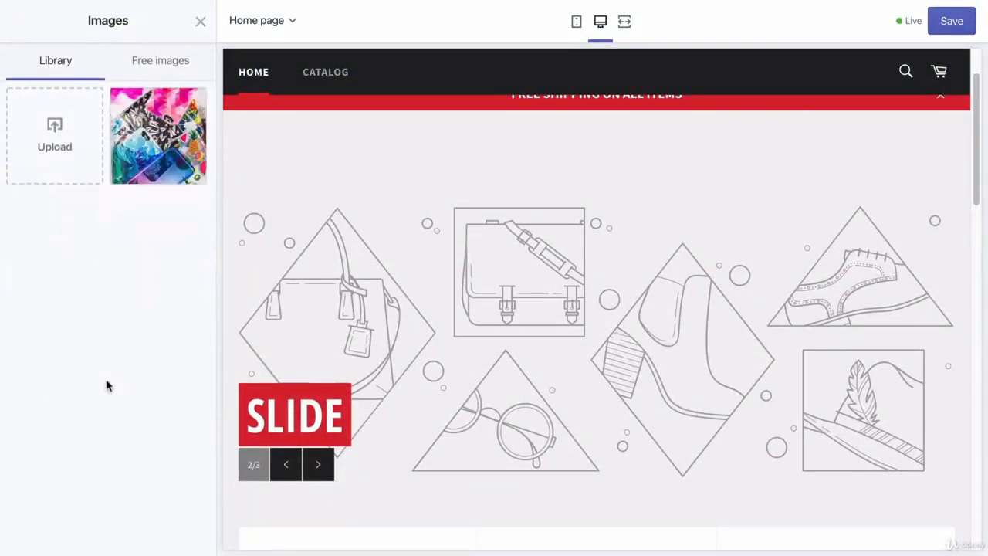
{"action": "left_click", "coordinate": [53, 148]}
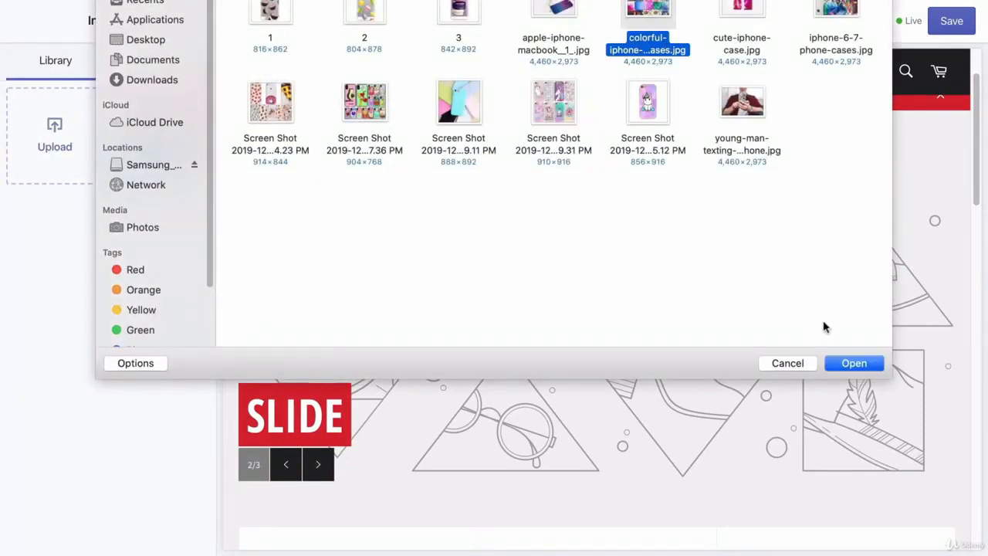
{"action": "left_click", "coordinate": [748, 111]}
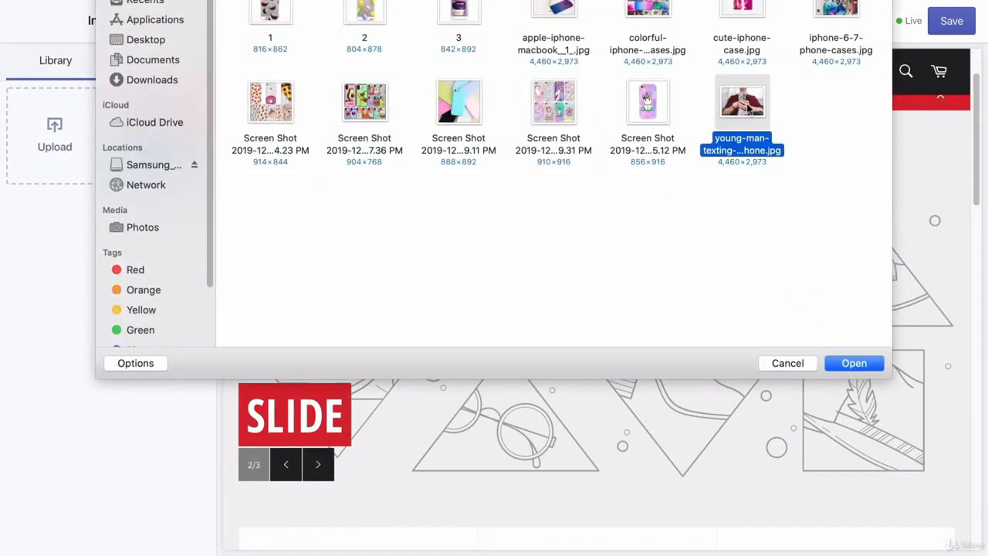
{"action": "left_click", "coordinate": [852, 363]}
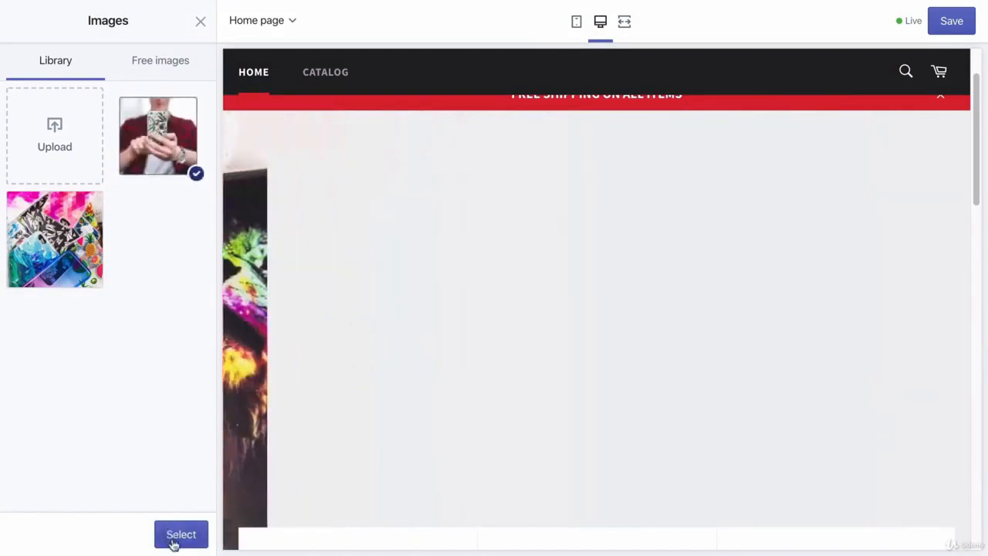
{"action": "left_click", "coordinate": [177, 533]}
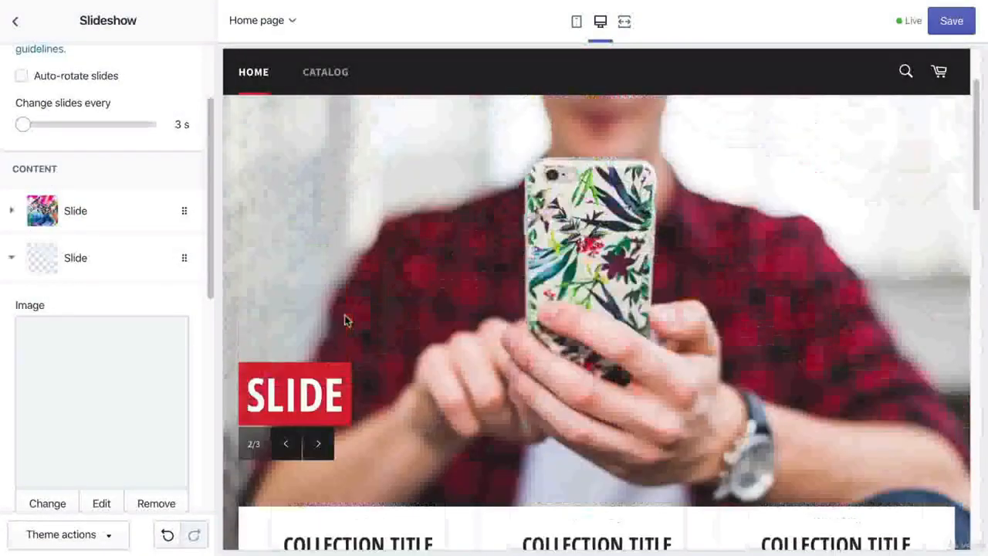
{"action": "left_click", "coordinate": [288, 446]}
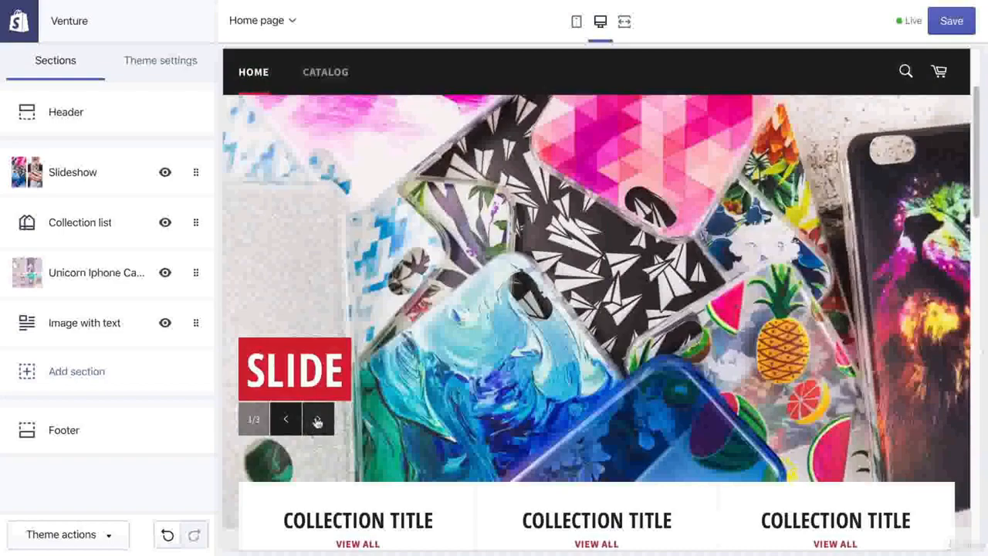
{"action": "left_click", "coordinate": [317, 419]}
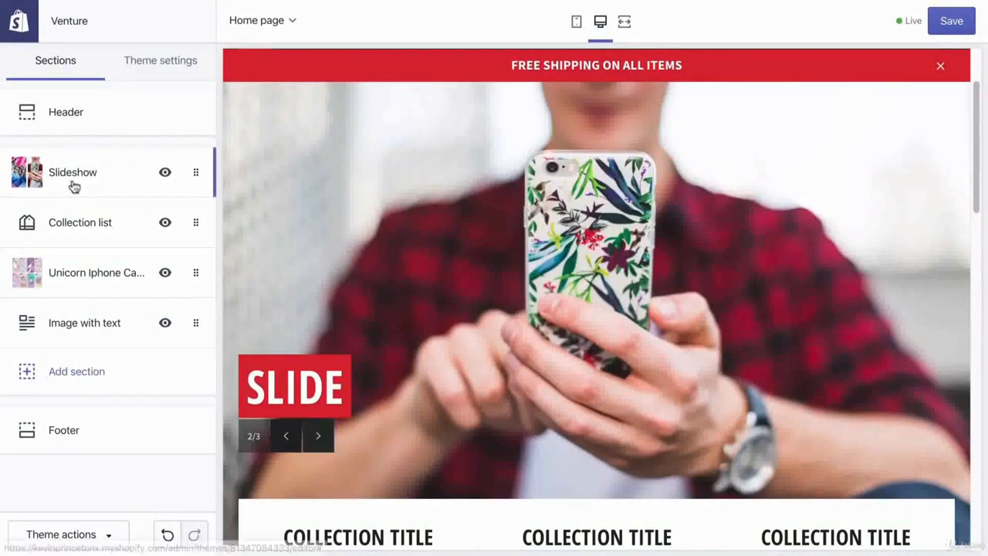
Step: Reopen the Slideshow section and remove its third slide, which has no image
{"action": "left_click", "coordinate": [73, 182]}
{"action": "scroll", "coordinate": [154, 319], "scroll_direction": "down", "scroll_amount": 1}
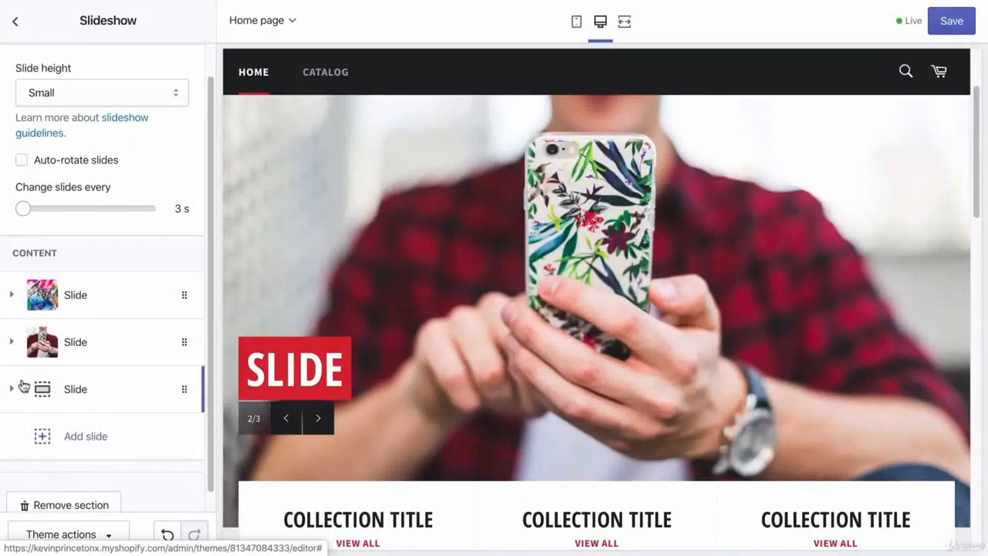
{"action": "left_click", "coordinate": [183, 388]}
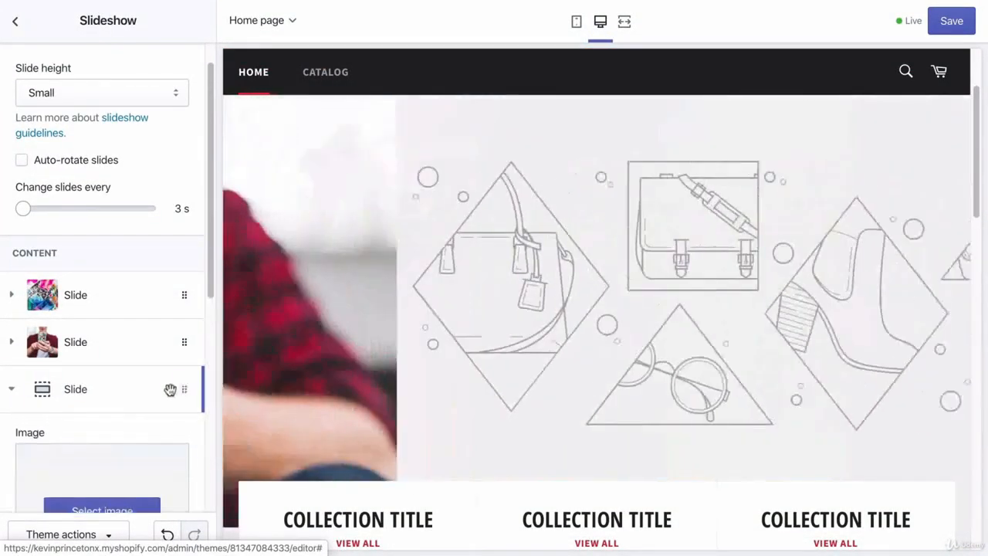
{"action": "scroll", "coordinate": [146, 396], "scroll_direction": "down", "scroll_amount": 3}
{"action": "scroll", "coordinate": [146, 398], "scroll_direction": "down", "scroll_amount": 8}
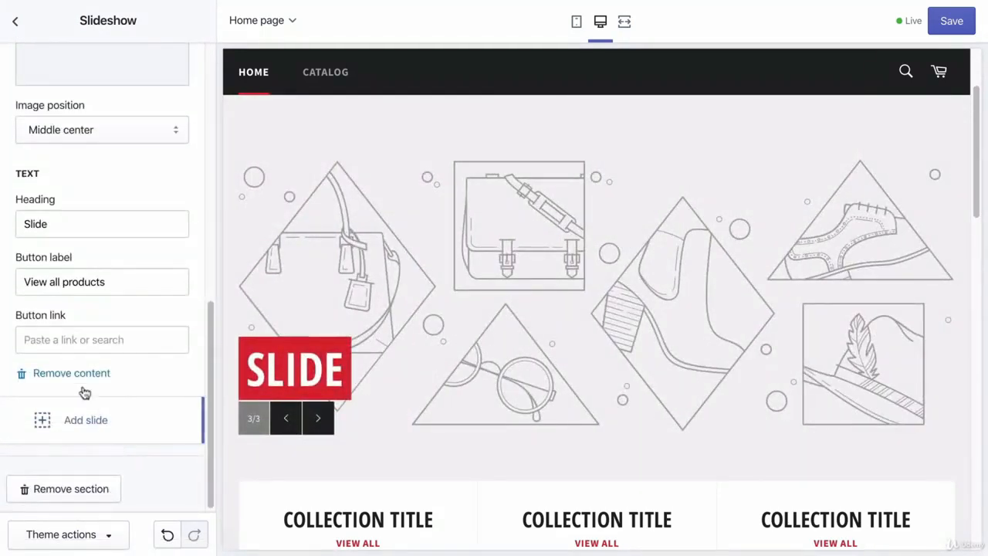
{"action": "left_click", "coordinate": [58, 374]}
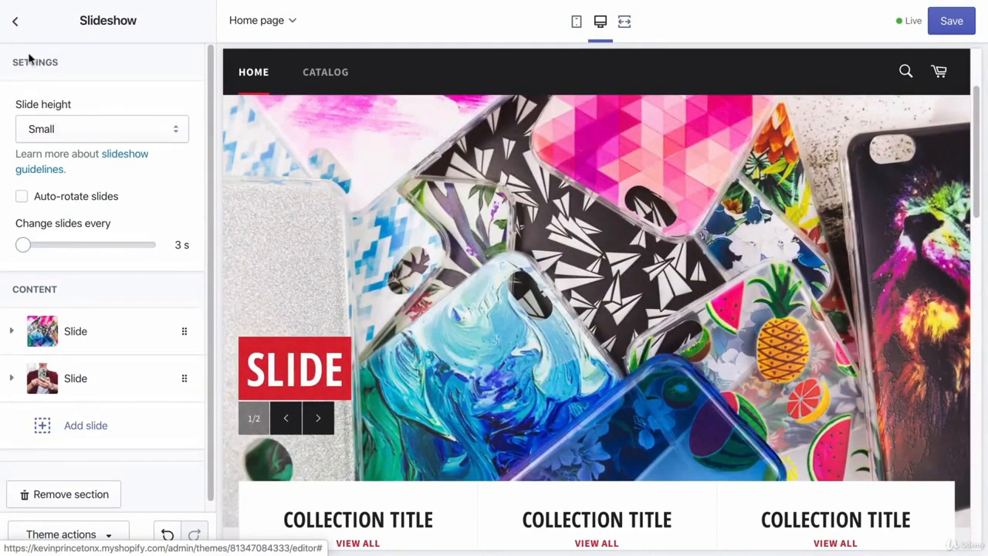
Step: Leave the Slideshow settings, review the home page preview and open the Collection list section
{"action": "left_click", "coordinate": [15, 23]}
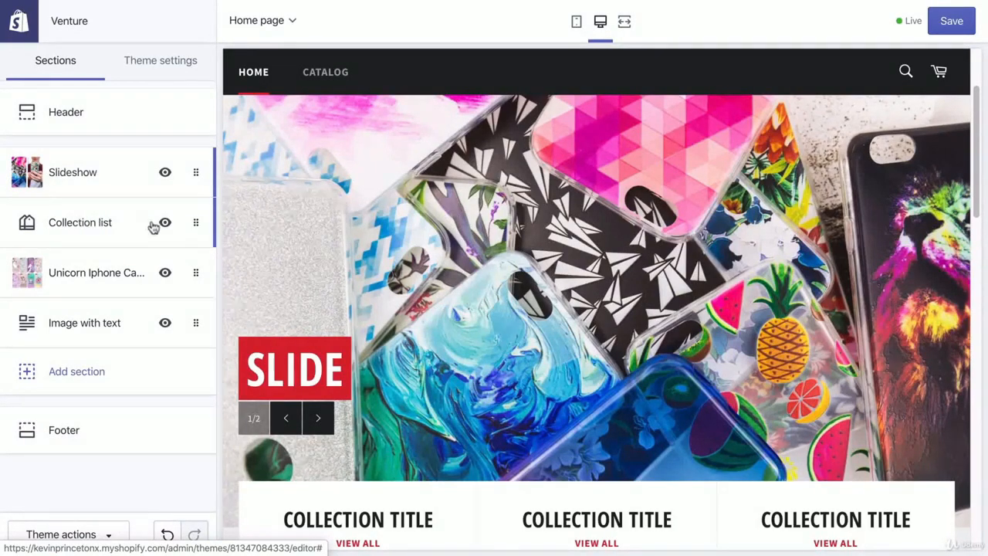
{"action": "scroll", "coordinate": [383, 278], "scroll_direction": "down", "scroll_amount": 4}
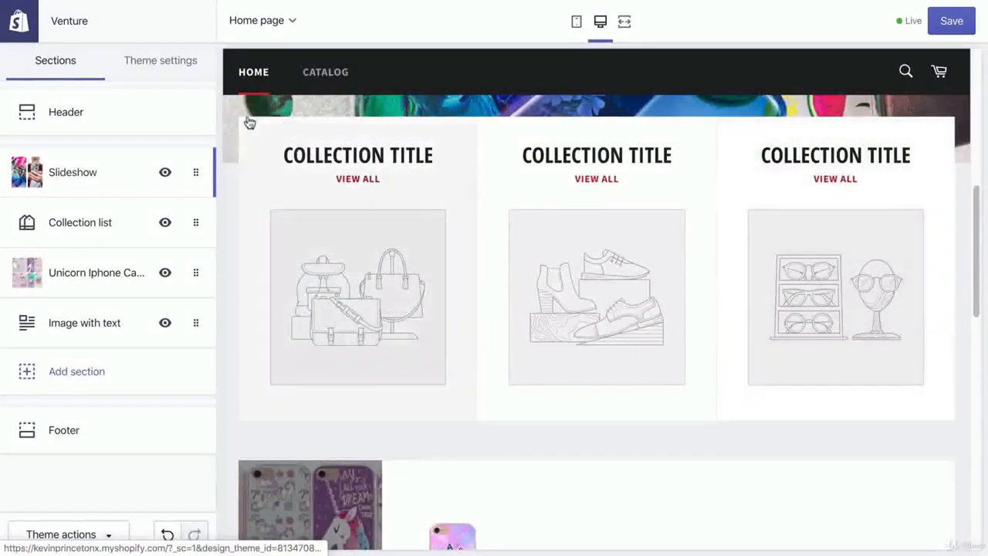
{"action": "left_click", "coordinate": [282, 211]}
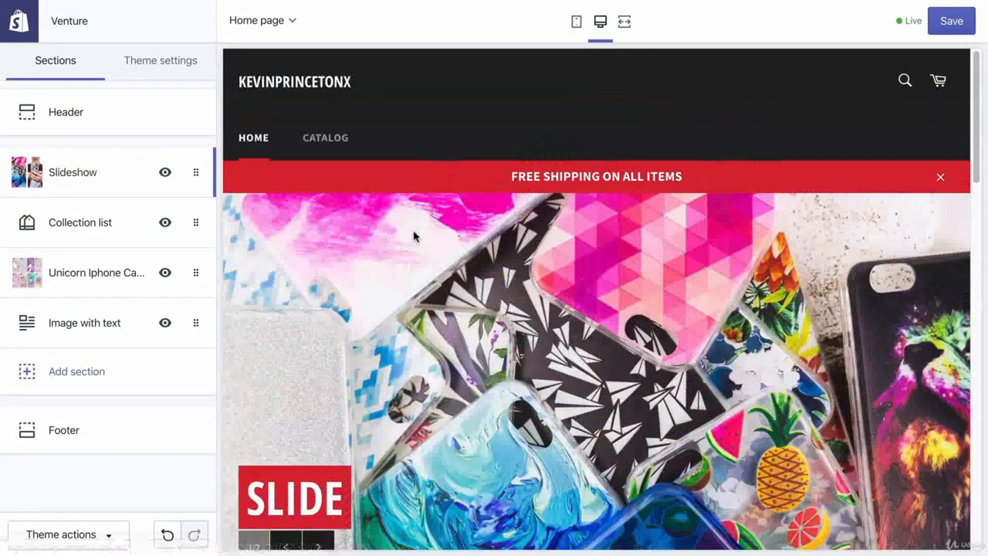
{"action": "left_click", "coordinate": [78, 224]}
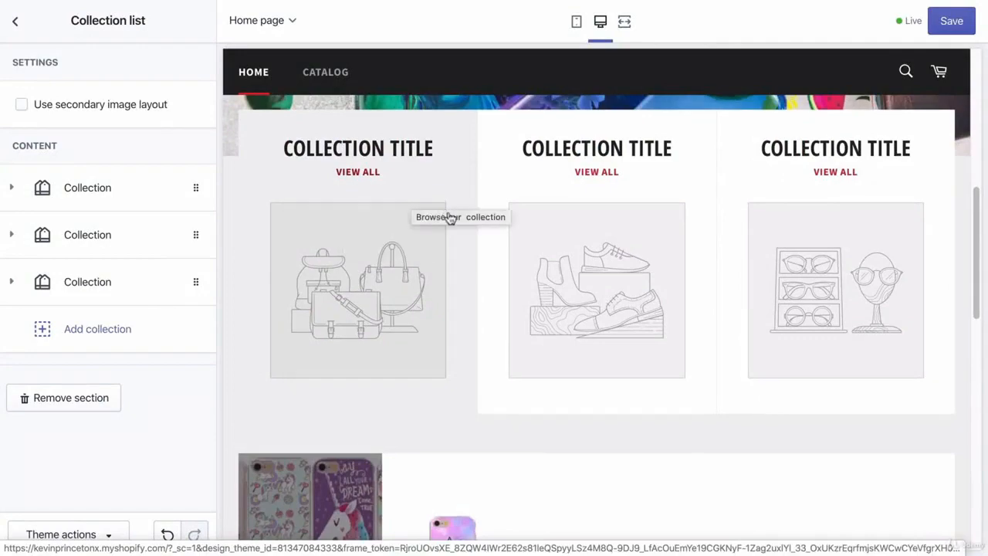
{"action": "scroll", "coordinate": [443, 216], "scroll_direction": "up", "scroll_amount": 1}
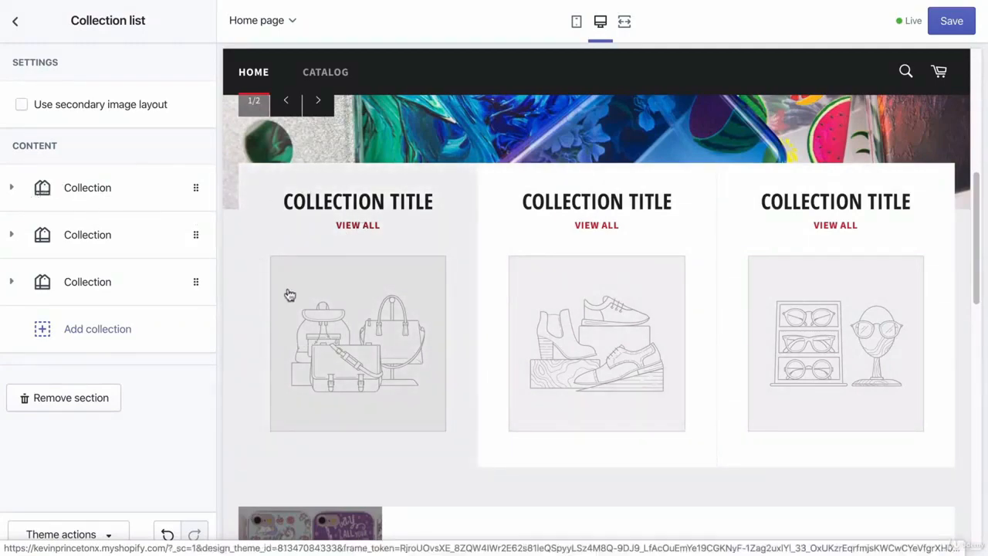
Step: Assign the Unicorn Iphone Cases collection to the first collection block, checking the store's Collections page in the admin before choosing
{"action": "left_click", "coordinate": [110, 186]}
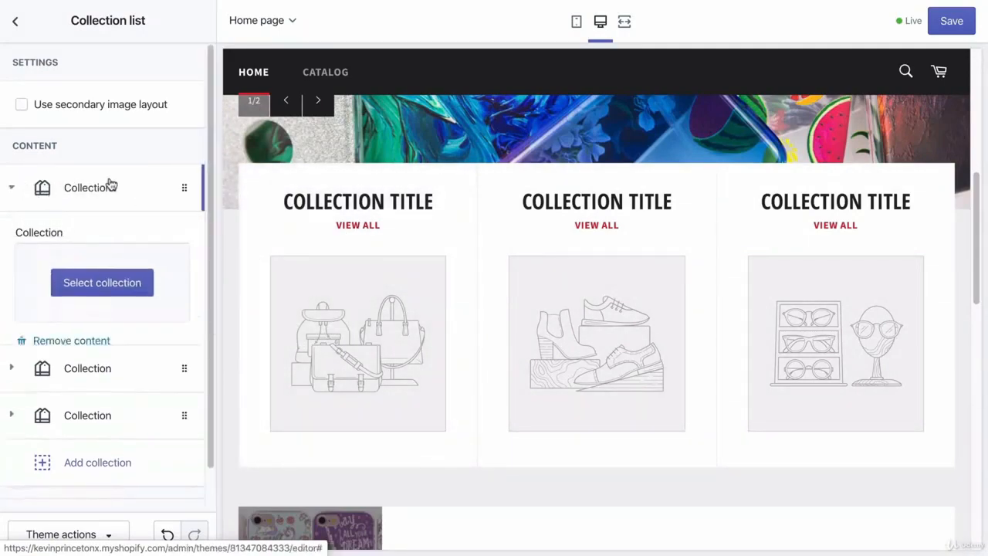
{"action": "left_click", "coordinate": [91, 291]}
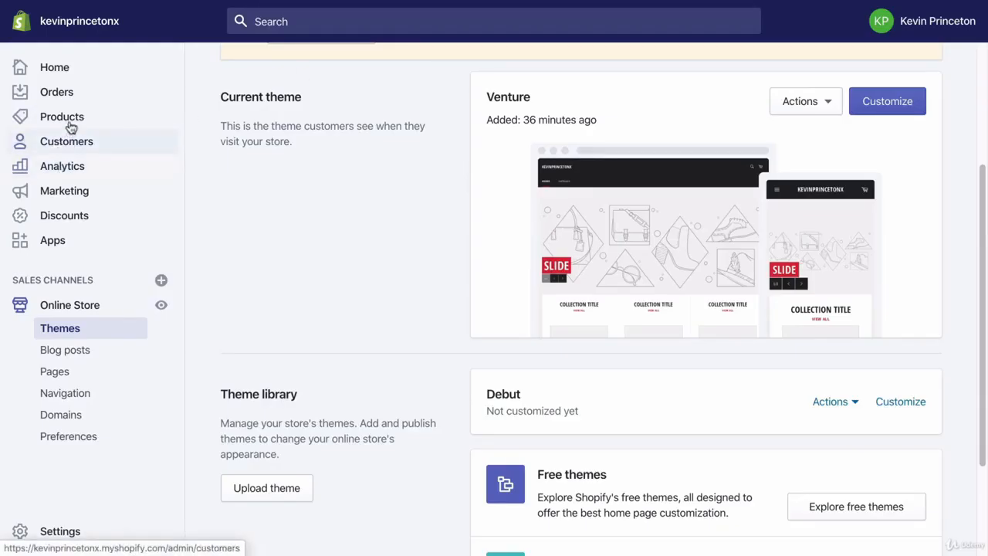
{"action": "left_click", "coordinate": [69, 121]}
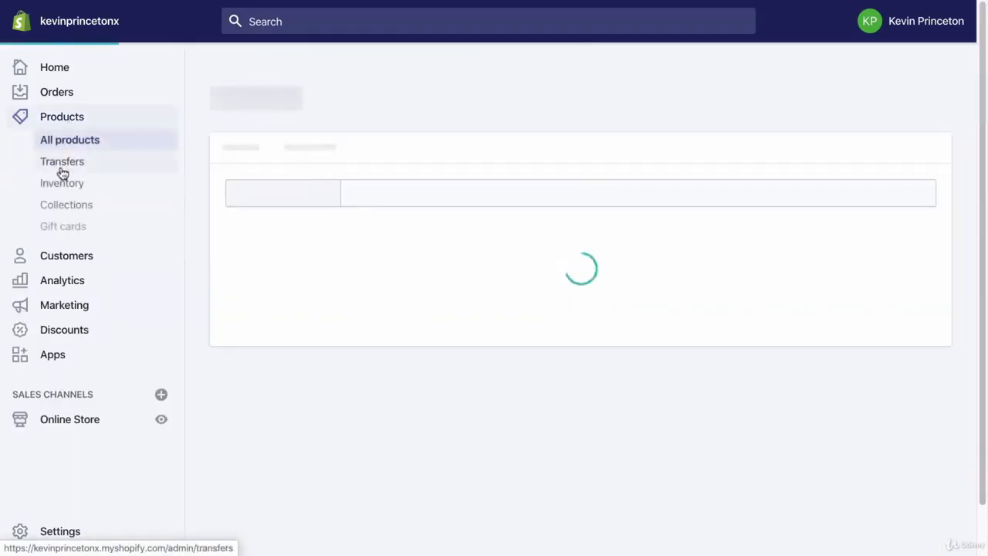
{"action": "left_click", "coordinate": [119, 206]}
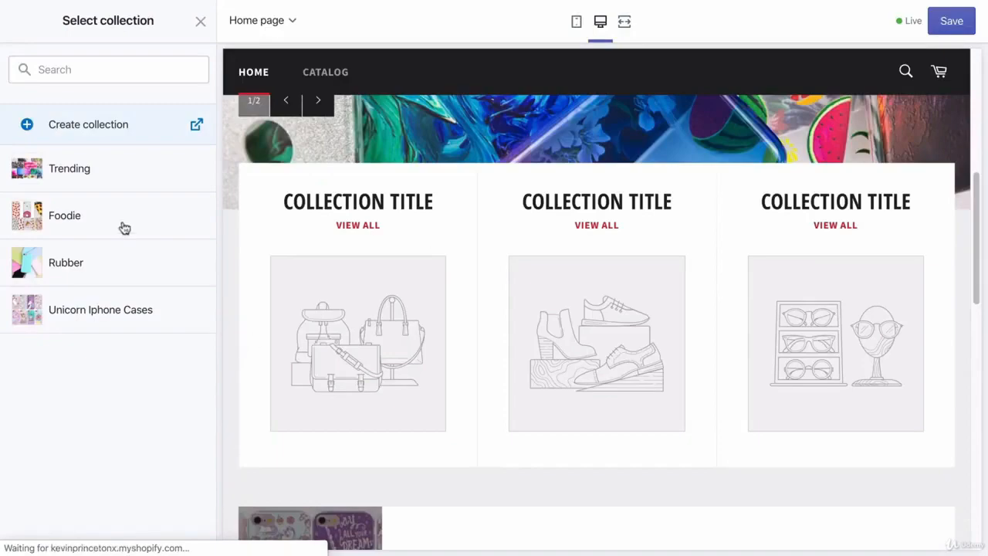
{"action": "left_click", "coordinate": [90, 312]}
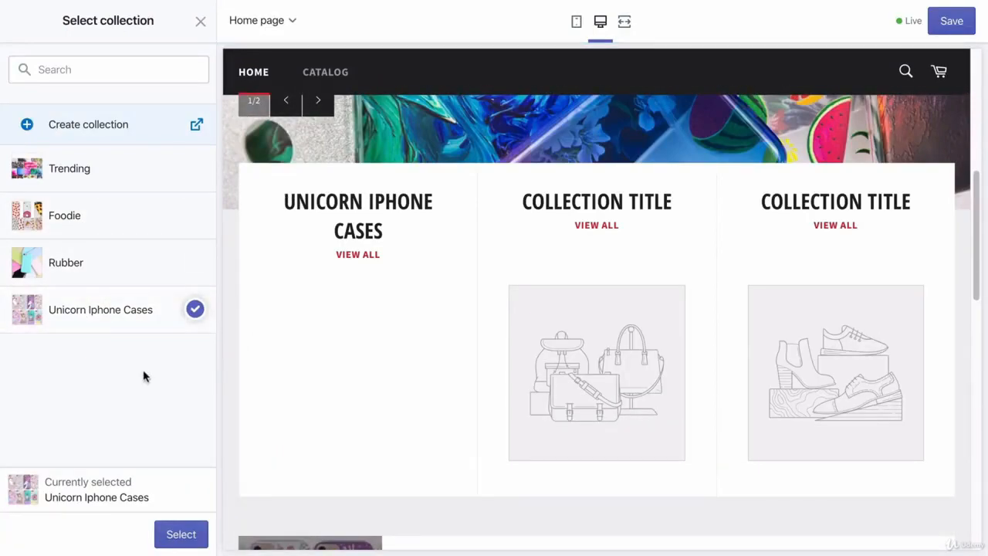
{"action": "left_click", "coordinate": [181, 535]}
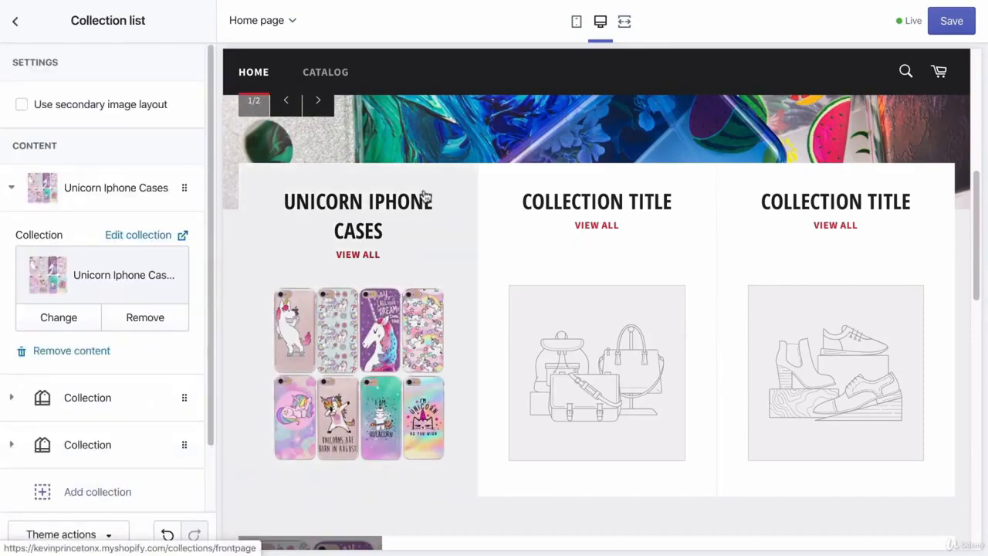
{"action": "scroll", "coordinate": [193, 275], "scroll_direction": "down", "scroll_amount": 1}
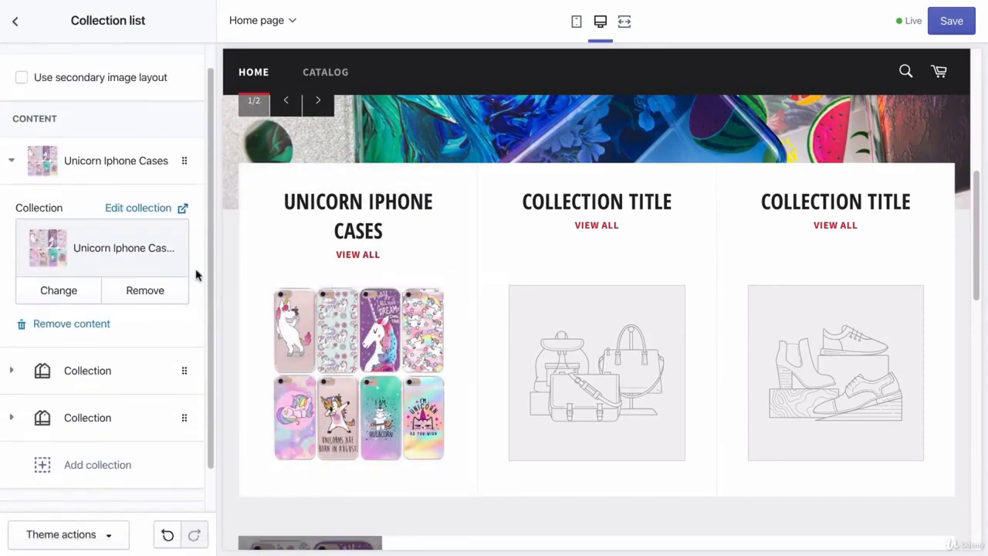
{"action": "scroll", "coordinate": [198, 275], "scroll_direction": "up", "scroll_amount": 1}
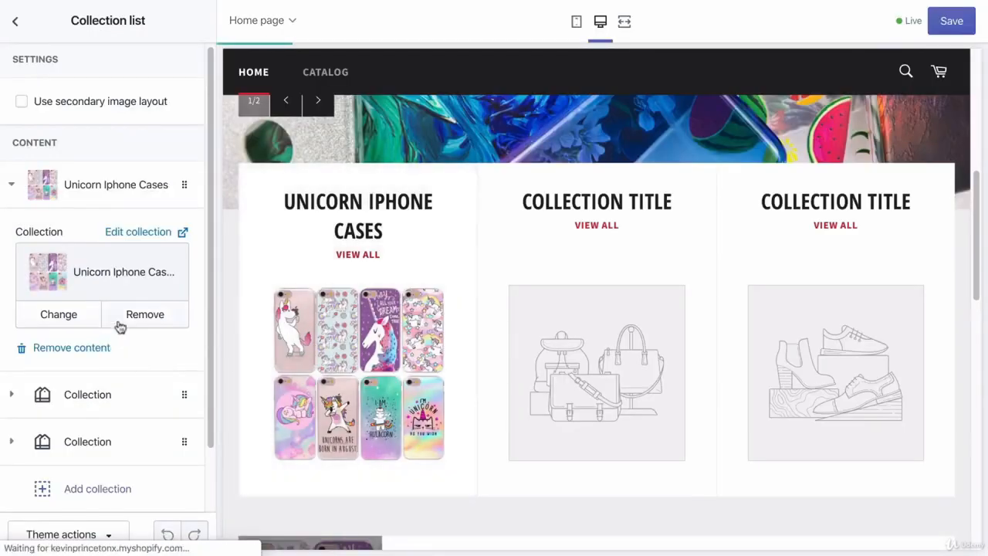
Step: Assign the Foodie collection to the second block of the Collection list section
{"action": "left_click", "coordinate": [11, 186]}
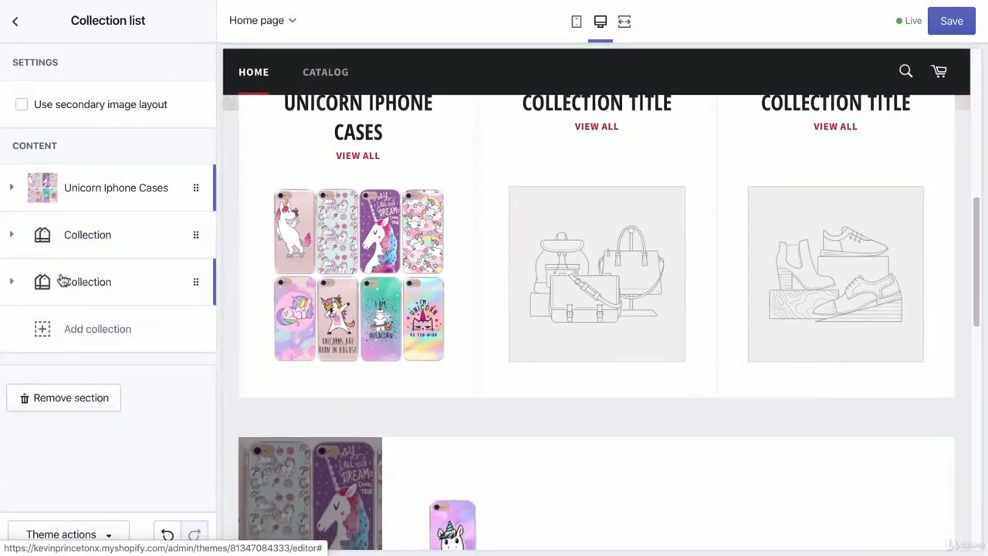
{"action": "left_click", "coordinate": [88, 242]}
{"action": "left_click", "coordinate": [74, 330]}
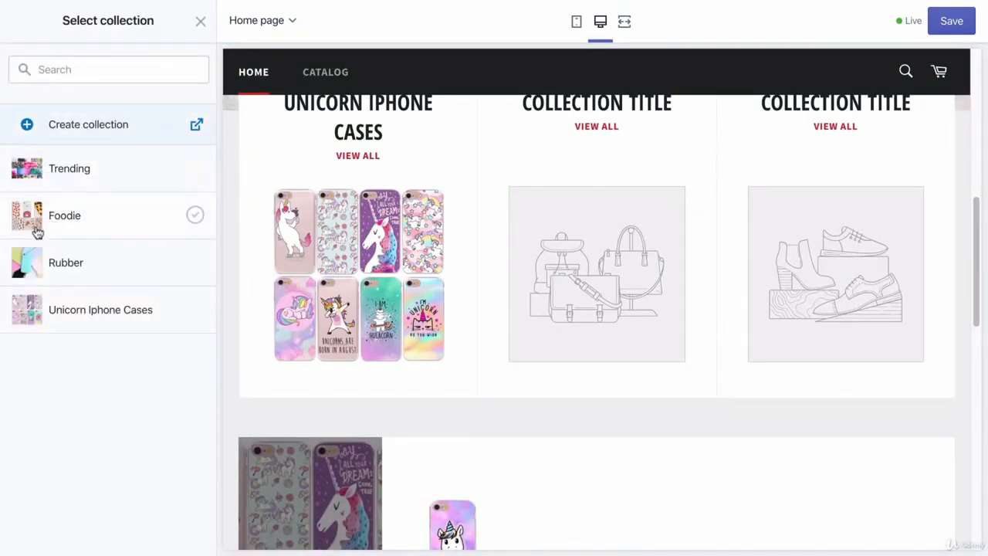
{"action": "left_click", "coordinate": [76, 223]}
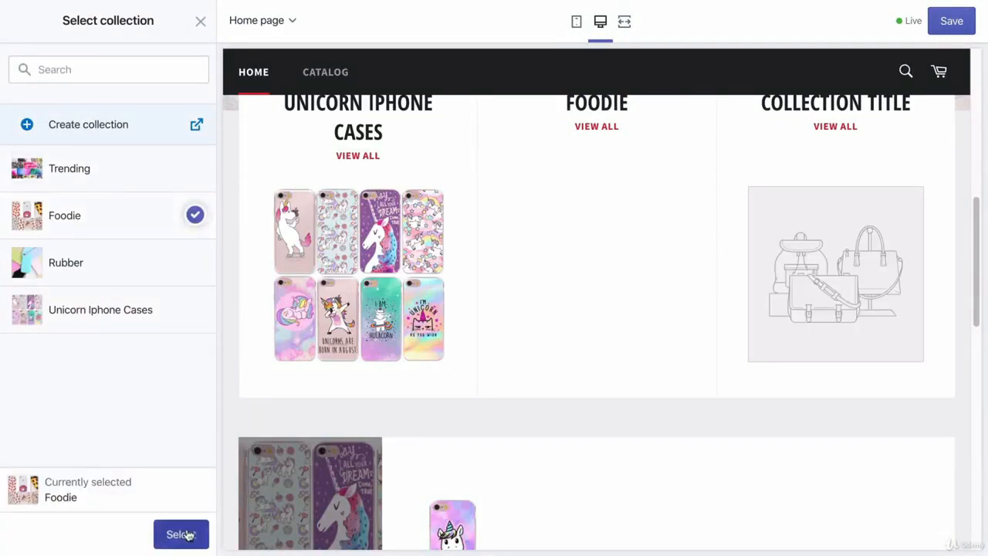
{"action": "left_click", "coordinate": [193, 534]}
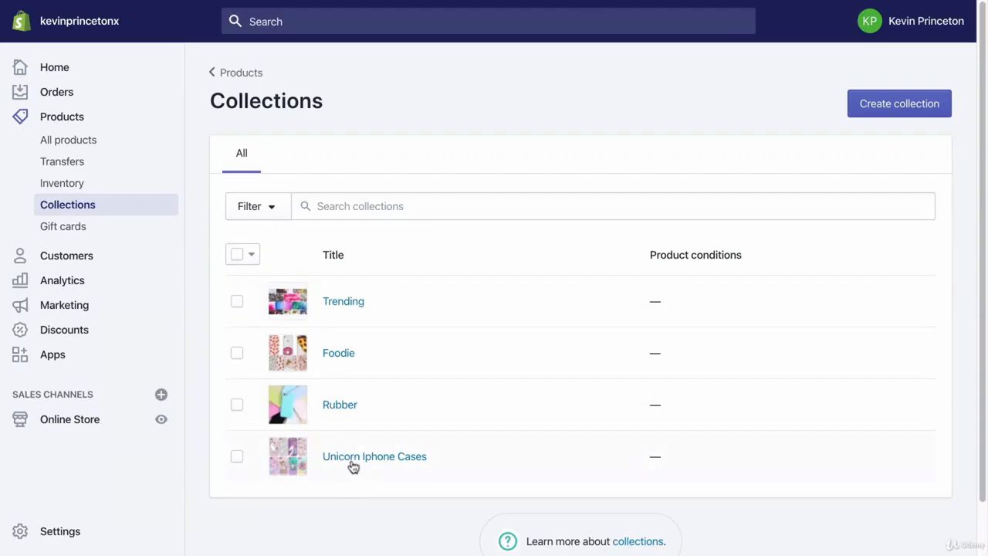
Step: Rename the Unicorn Iphone Cases collection to Unicorns in the store admin, save it and return to the Collections page
{"action": "left_click", "coordinate": [363, 461]}
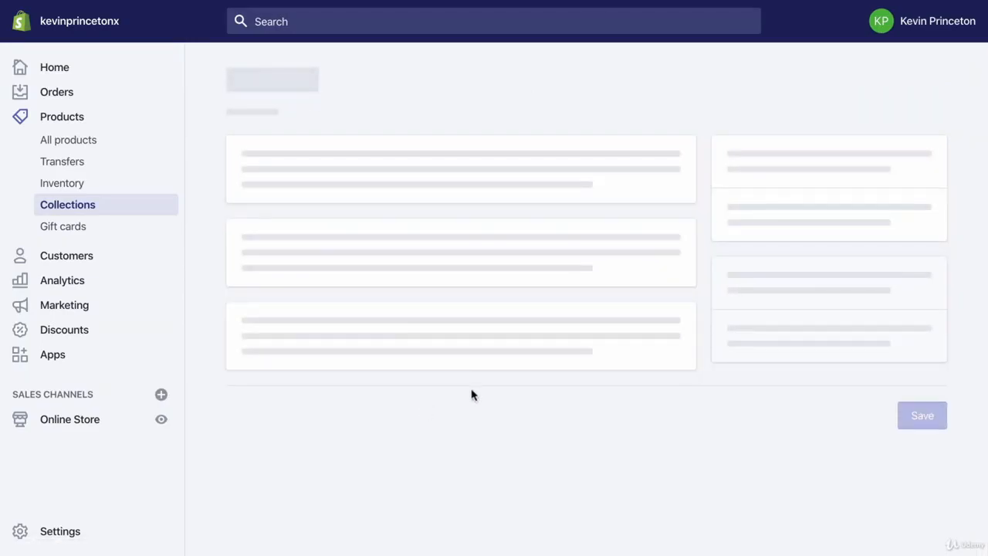
{"action": "scroll", "coordinate": [823, 424], "scroll_direction": "down", "scroll_amount": 3}
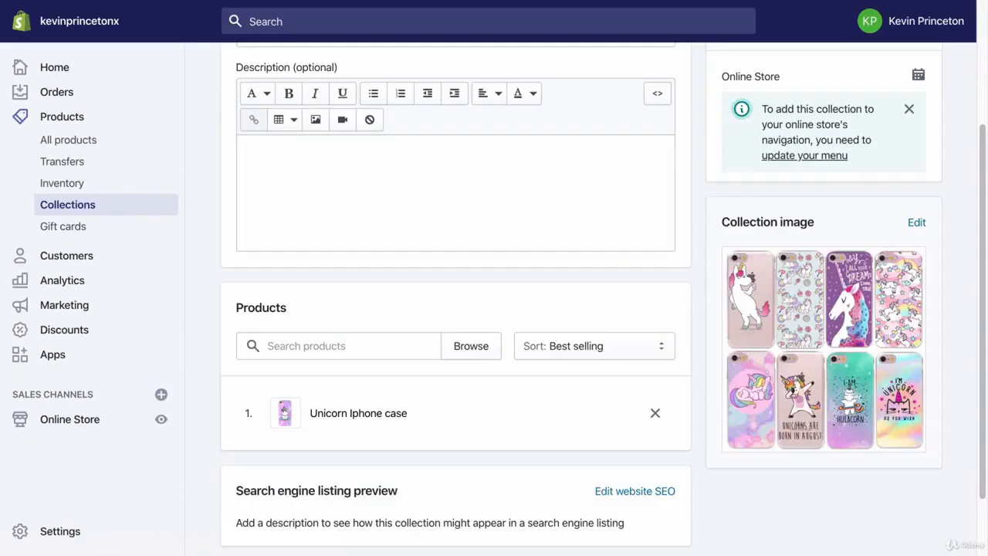
{"action": "scroll", "coordinate": [578, 304], "scroll_direction": "up", "scroll_amount": 3}
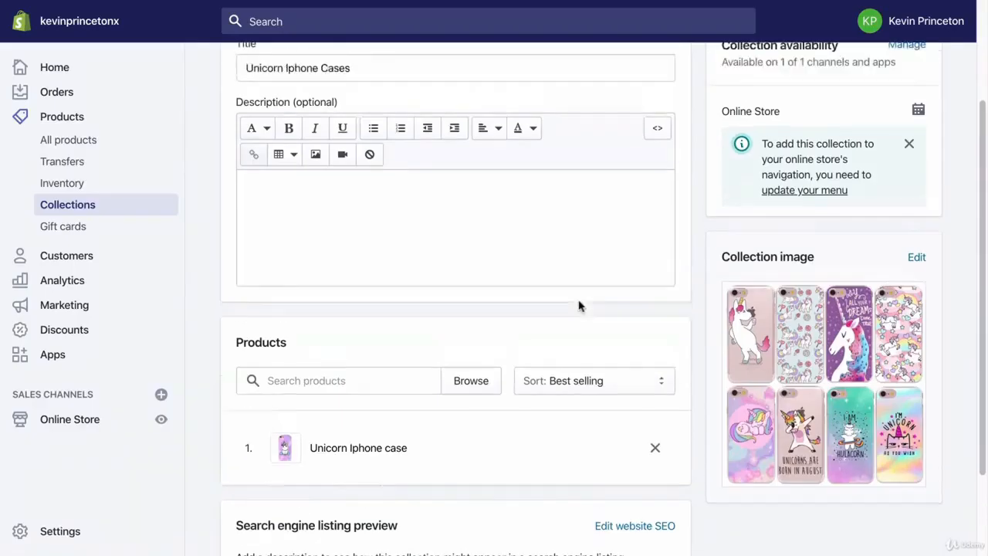
{"action": "left_click", "coordinate": [772, 2]}
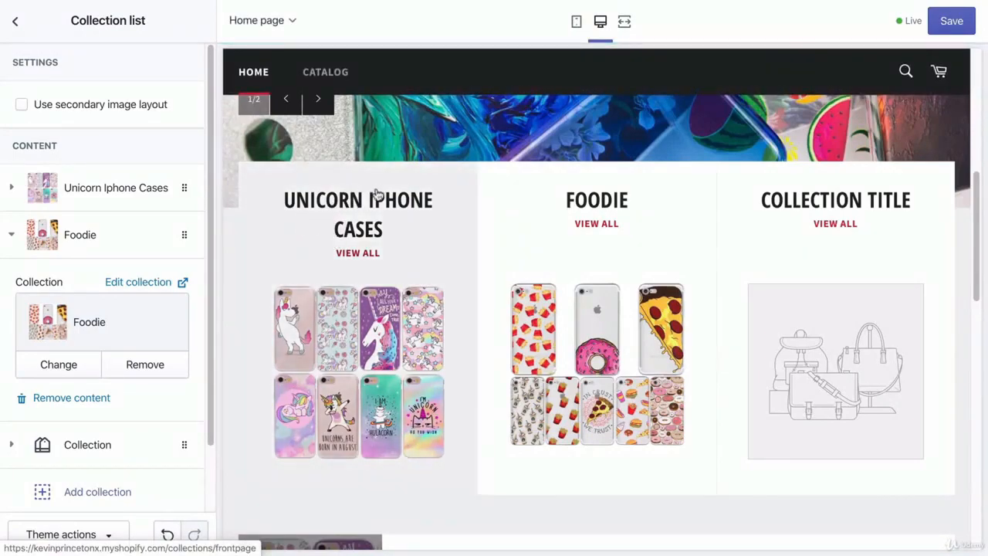
{"action": "left_click", "coordinate": [582, 1]}
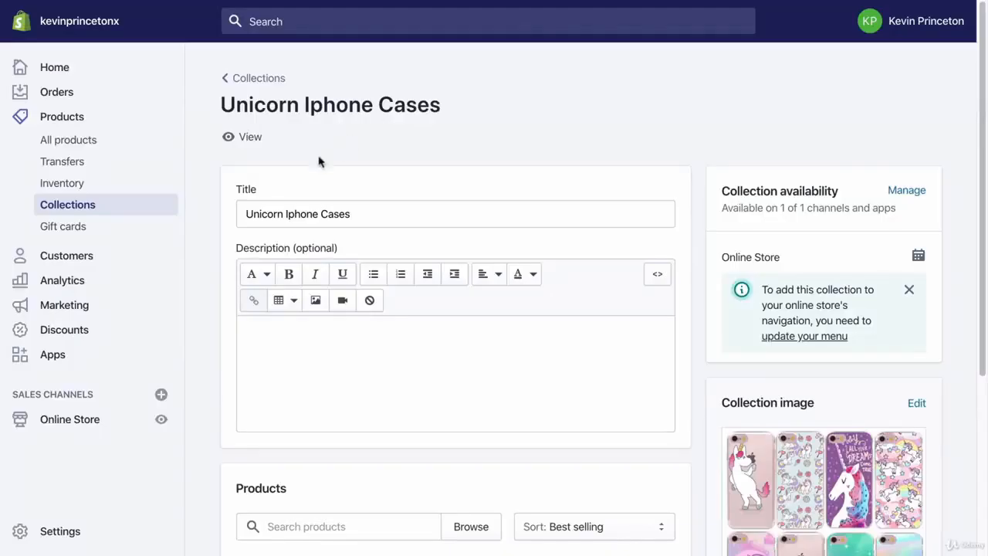
{"action": "left_click_drag", "start_coordinate": [300, 213], "coordinate": [409, 214]}
{"action": "key", "text": "BackSpace"}
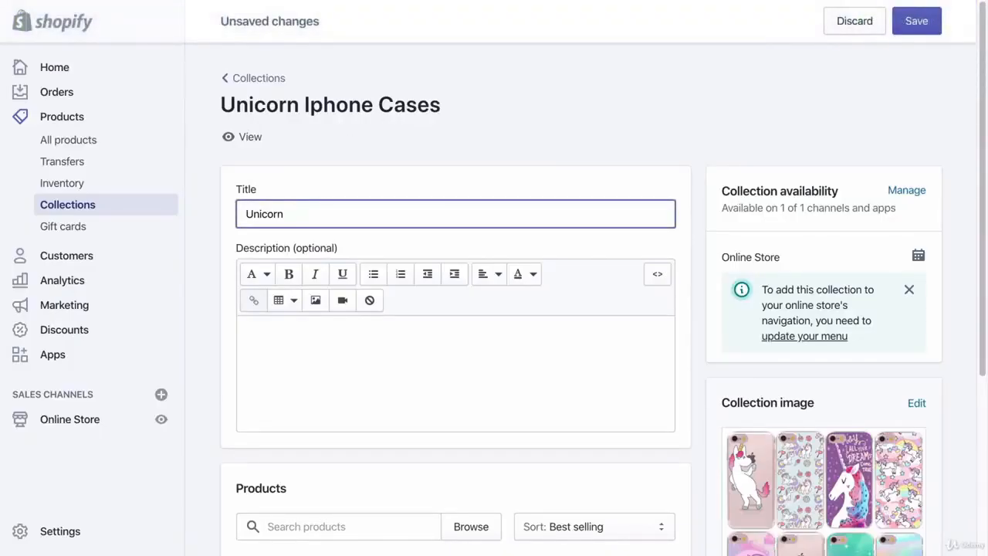
{"action": "left_click", "coordinate": [916, 22]}
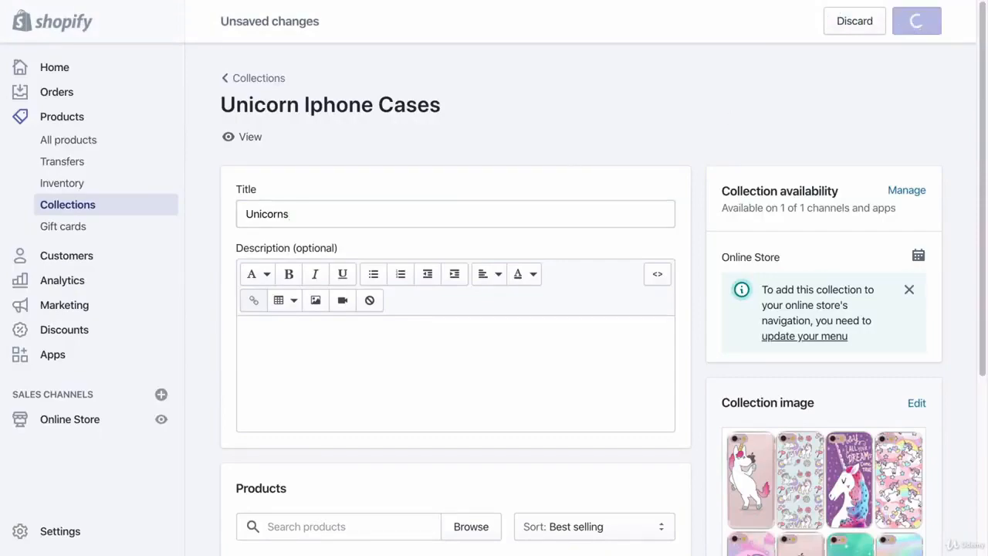
{"action": "left_click", "coordinate": [68, 205]}
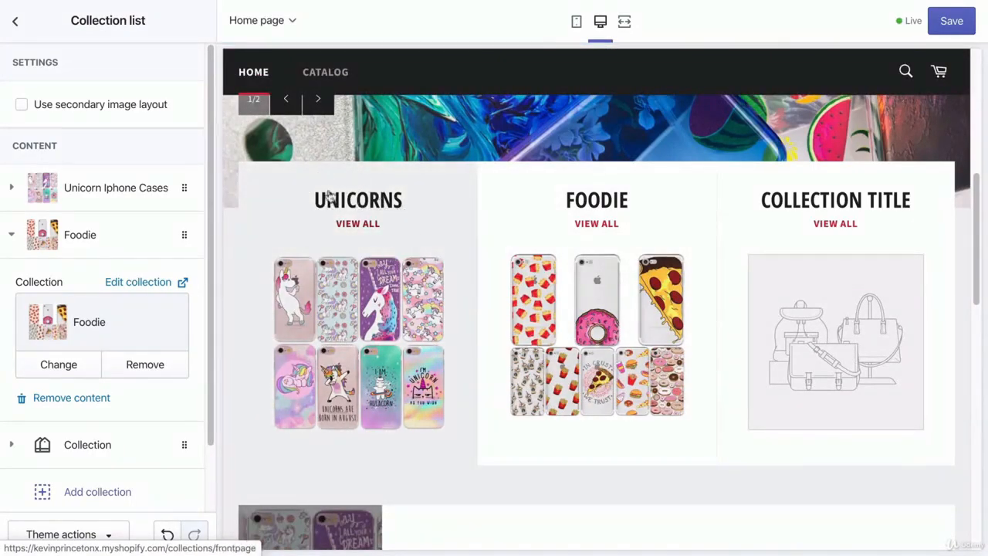
Step: Assign the Rubber collection to the third block of the Collection list section and leave the section's settings
{"action": "left_click", "coordinate": [11, 234]}
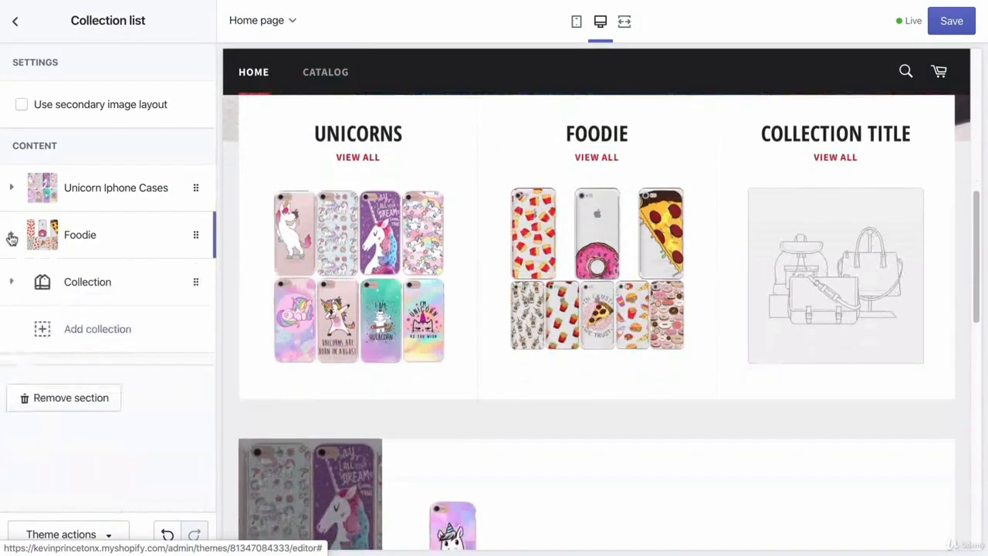
{"action": "left_click", "coordinate": [77, 282]}
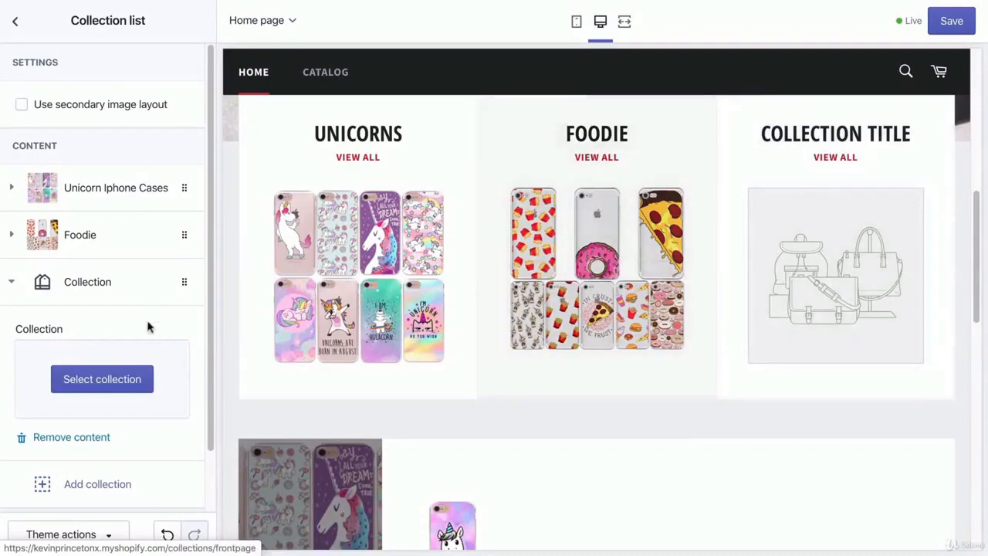
{"action": "left_click", "coordinate": [69, 387]}
{"action": "left_click", "coordinate": [66, 313]}
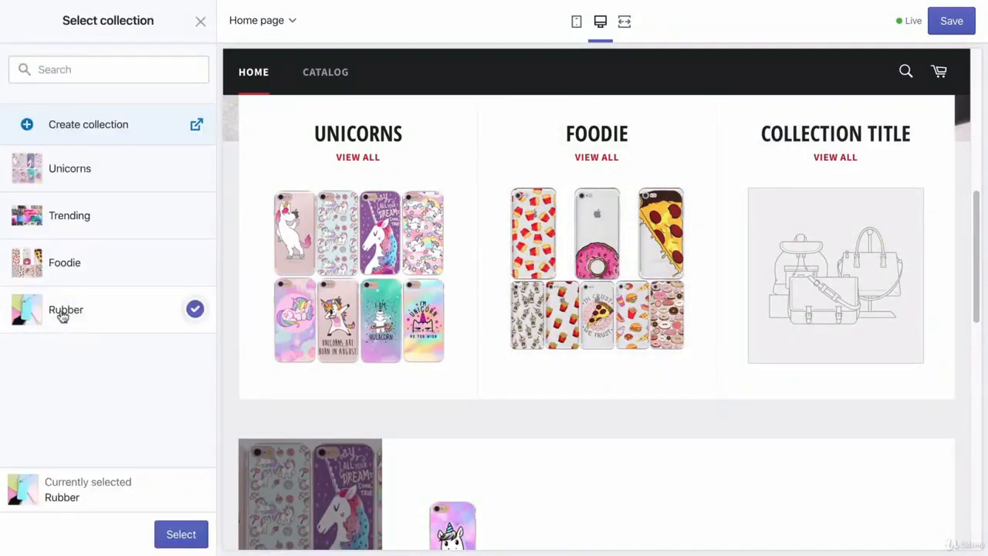
{"action": "left_click", "coordinate": [181, 534]}
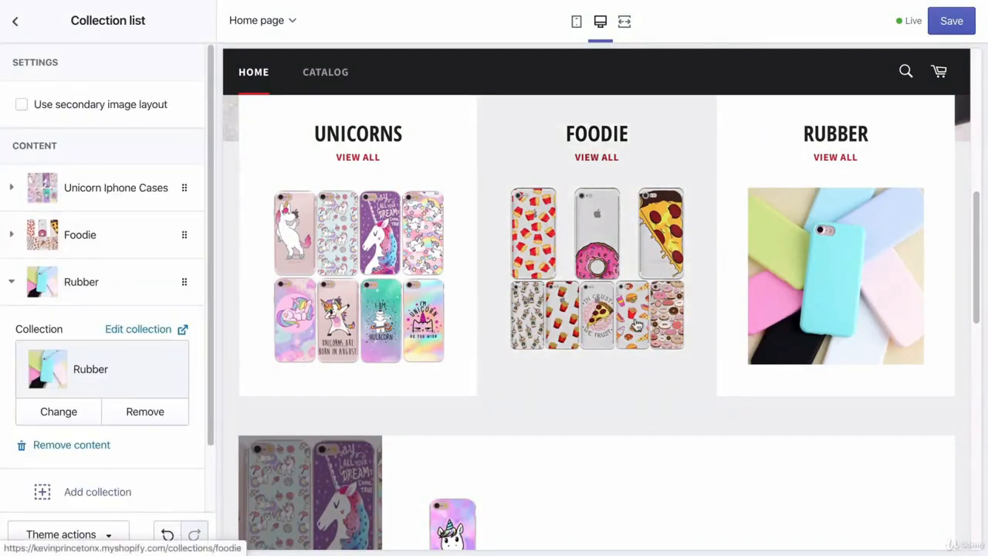
{"action": "left_click", "coordinate": [12, 282]}
{"action": "left_click", "coordinate": [14, 21]}
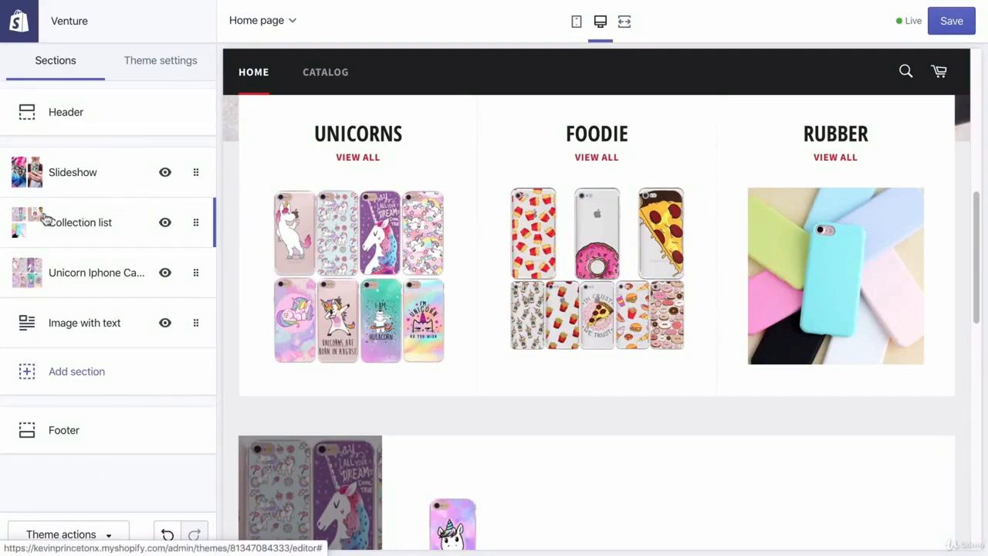
Step: Change the collection of the featured Unicorn Iphone Cases section to Trending, checking the home page preview before confirming
{"action": "left_click", "coordinate": [87, 281]}
{"action": "scroll", "coordinate": [450, 293], "scroll_direction": "up", "scroll_amount": 2}
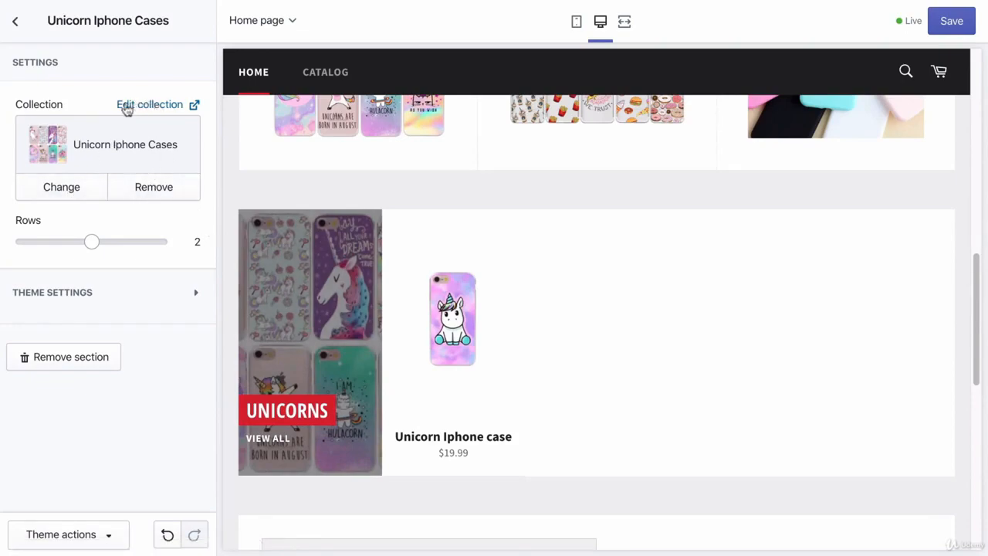
{"action": "left_click", "coordinate": [50, 190]}
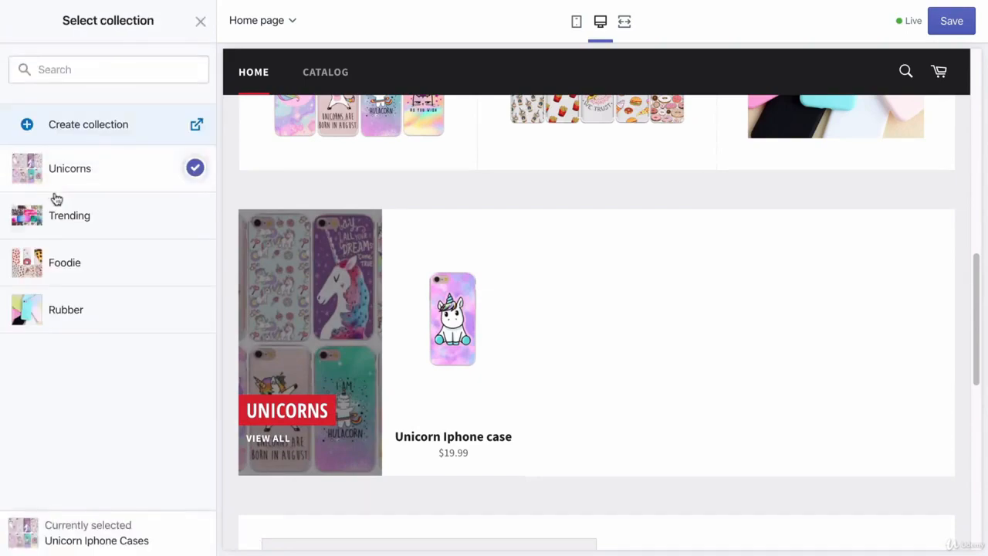
{"action": "left_click", "coordinate": [84, 223]}
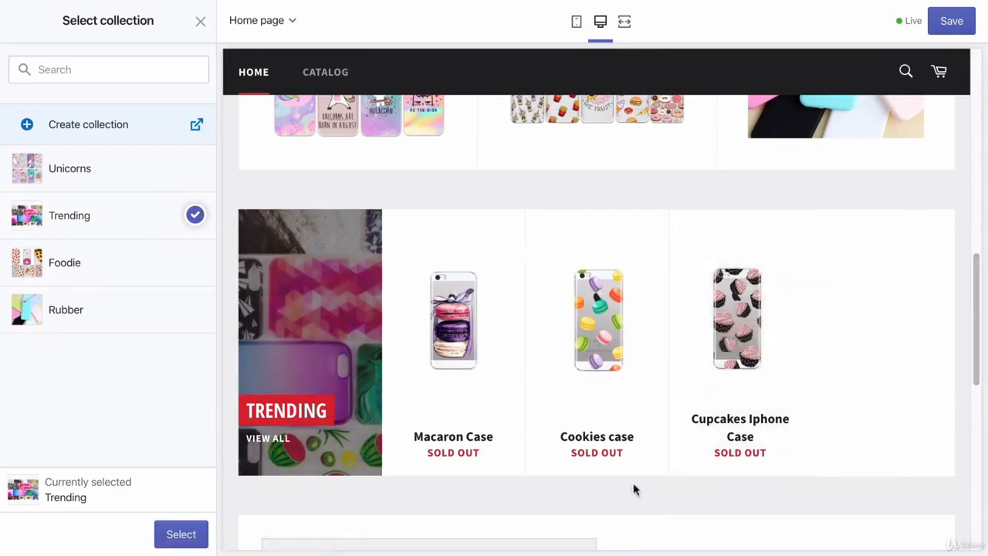
{"action": "scroll", "coordinate": [598, 348], "scroll_direction": "up", "scroll_amount": 3}
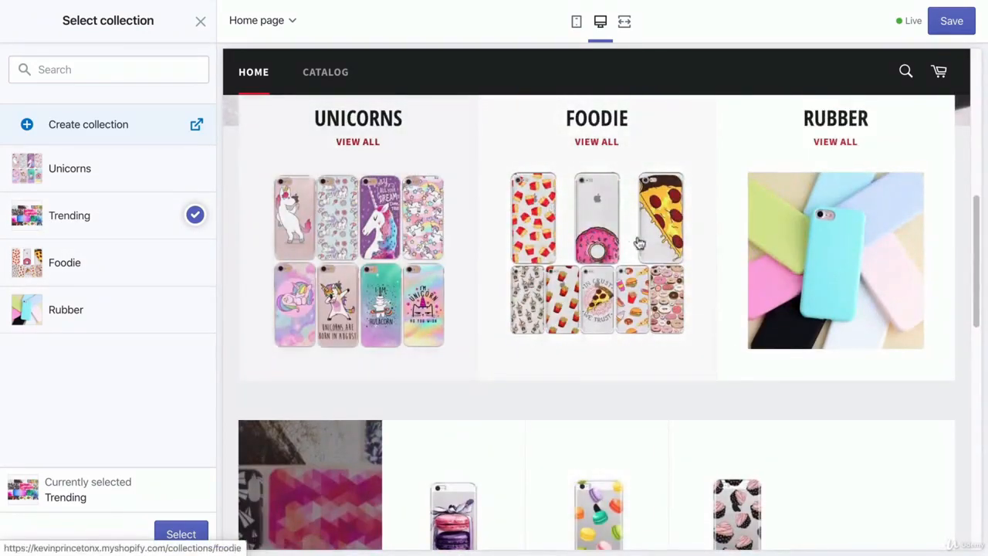
{"action": "scroll", "coordinate": [843, 269], "scroll_direction": "down", "scroll_amount": 3}
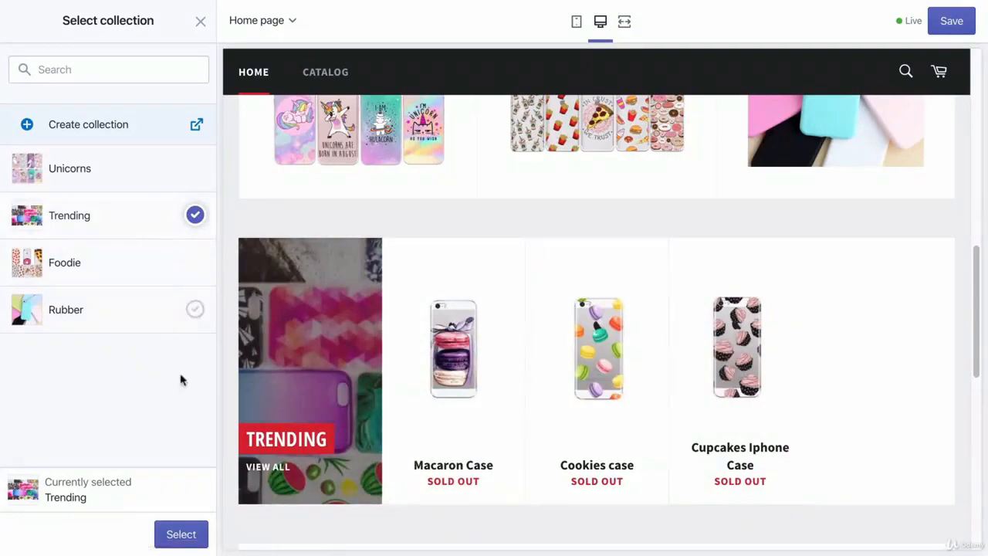
{"action": "left_click", "coordinate": [170, 534]}
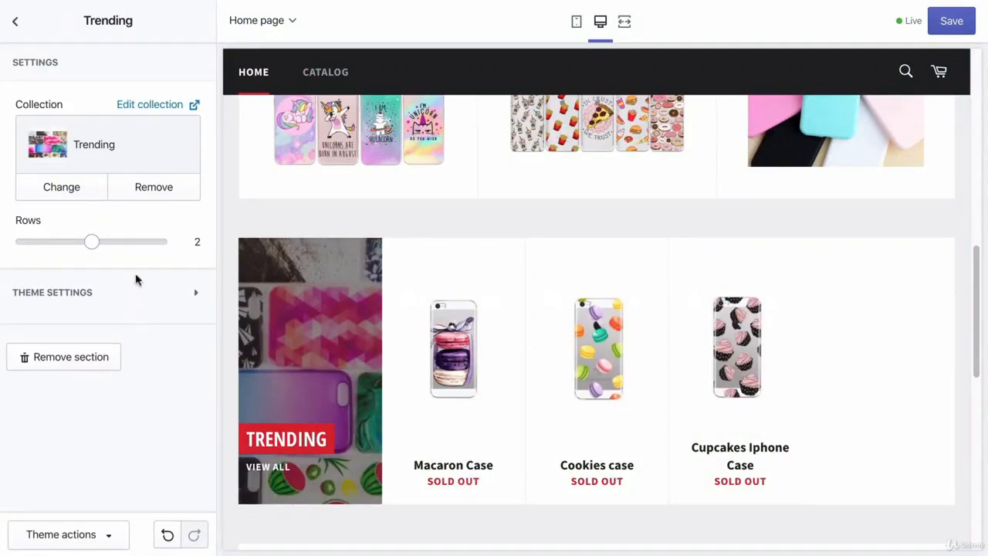
Step: Check which products belong to the Trending collection in the store admin and return to the Collections page
{"action": "scroll", "coordinate": [551, 363], "scroll_direction": "down", "scroll_amount": 1}
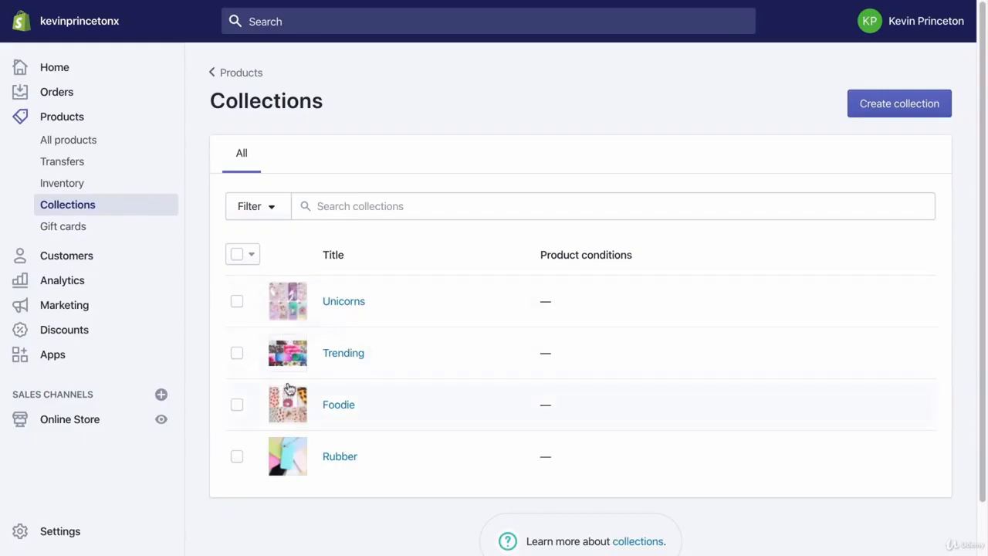
{"action": "left_click", "coordinate": [342, 353]}
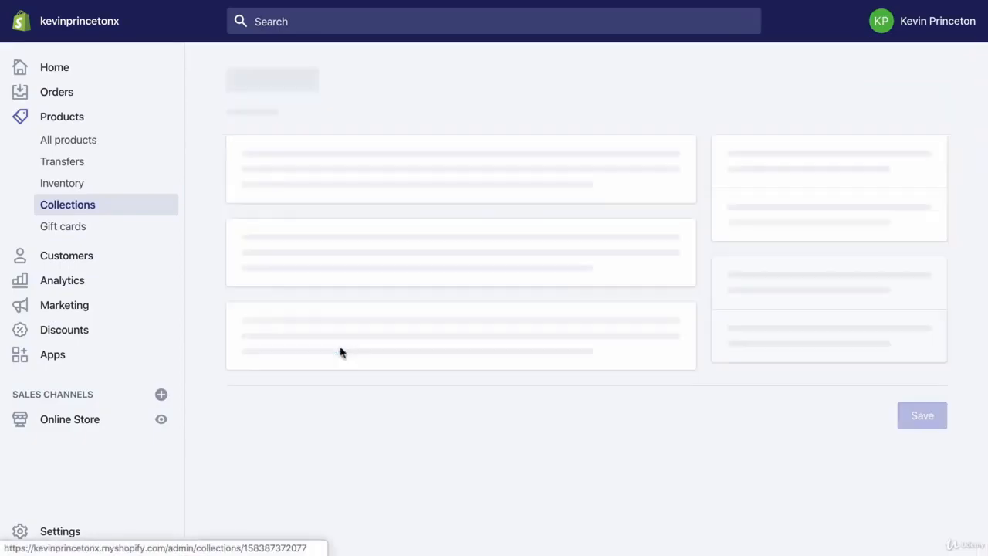
{"action": "scroll", "coordinate": [406, 156], "scroll_direction": "down", "scroll_amount": 3}
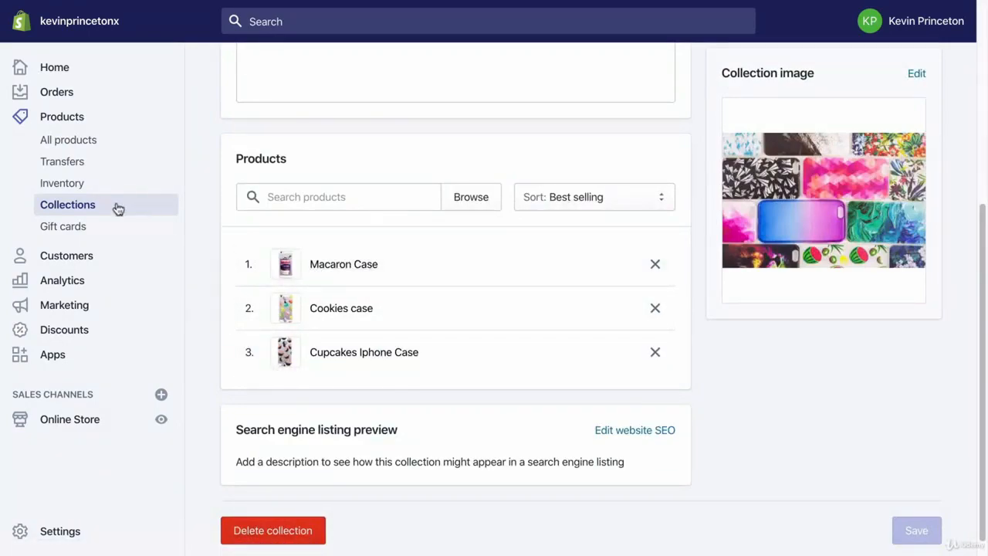
{"action": "left_click", "coordinate": [65, 213]}
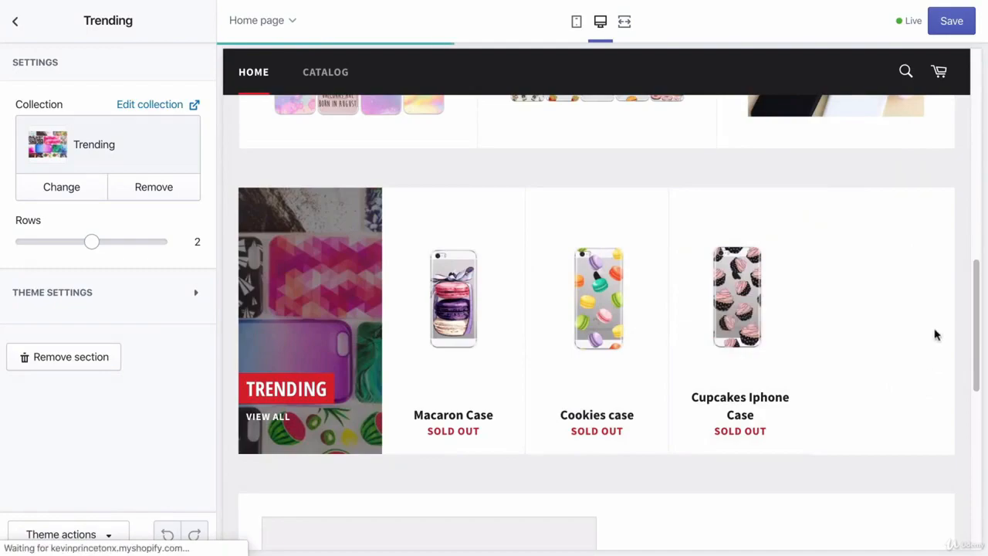
Step: Review the collections in the home page preview and lower the Trending section's Rows setting
{"action": "scroll", "coordinate": [900, 247], "scroll_direction": "up", "scroll_amount": 5}
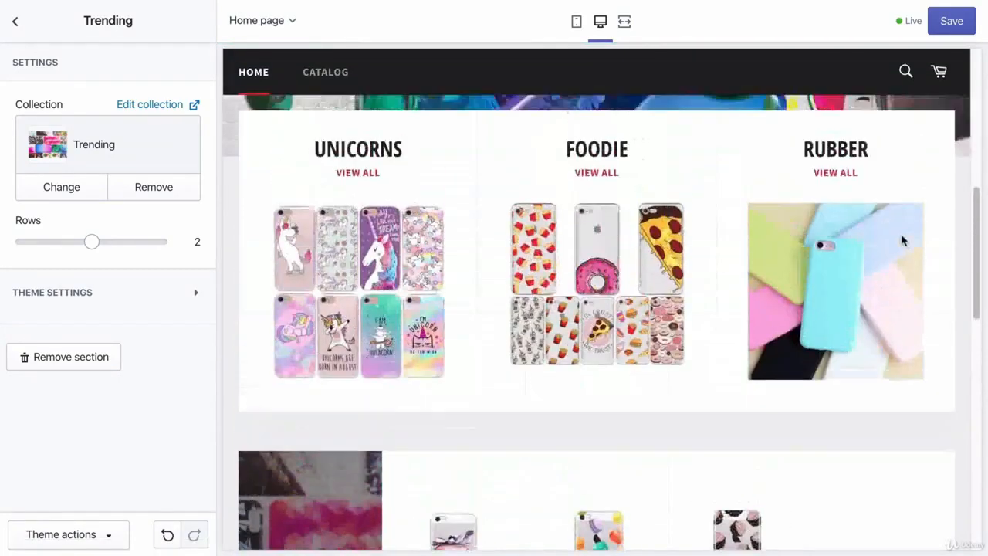
{"action": "scroll", "coordinate": [903, 242], "scroll_direction": "down", "scroll_amount": 4}
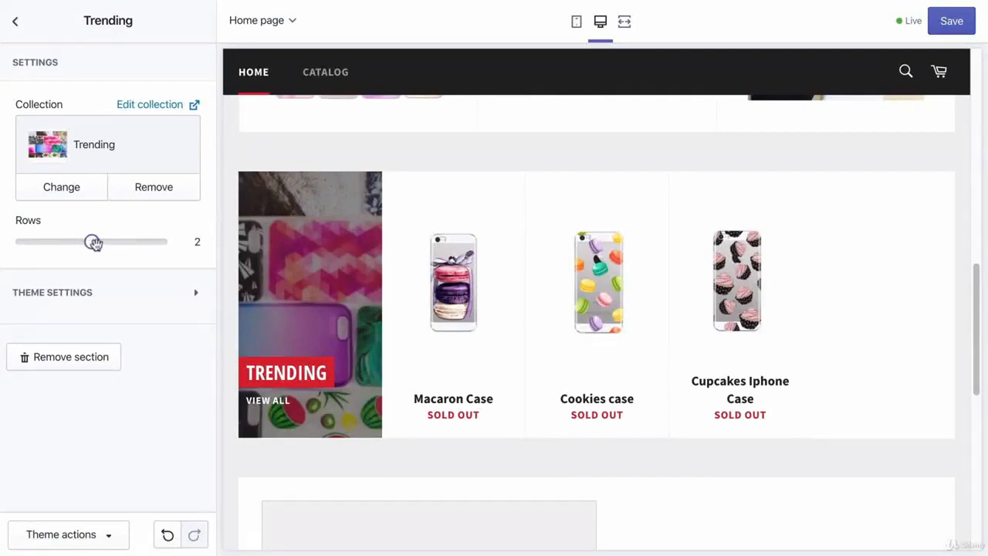
{"action": "left_click_drag", "start_coordinate": [93, 242], "coordinate": [55, 254]}
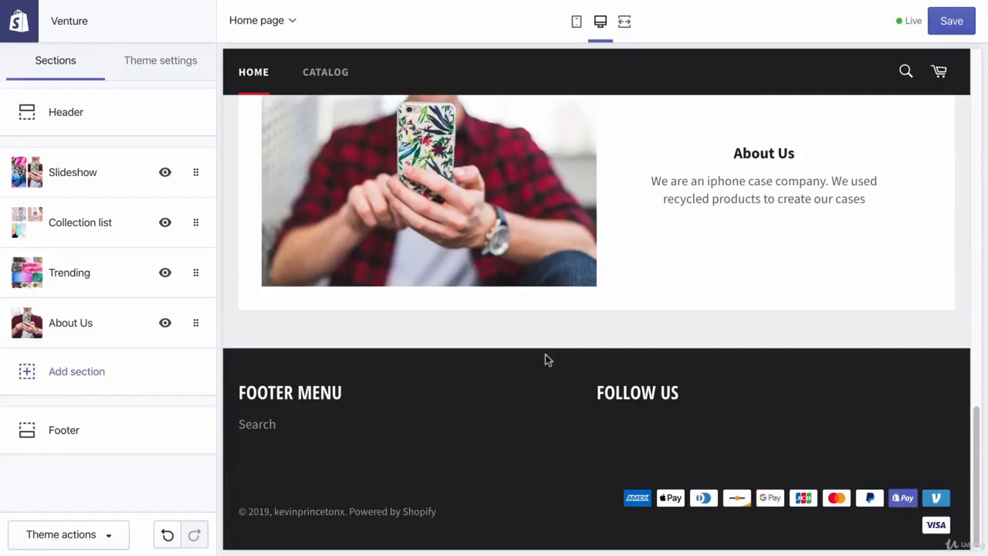
Step: Review the whole home page preview, from the announcement bar and slideshow to the Trending and About Us sections and footer
{"action": "scroll", "coordinate": [545, 356], "scroll_direction": "up", "scroll_amount": 15}
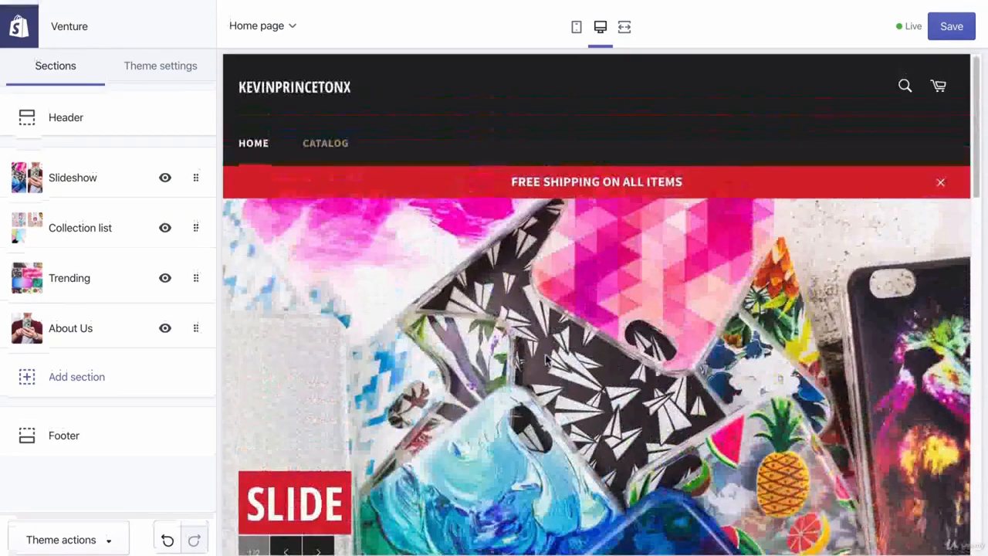
{"action": "scroll", "coordinate": [547, 359], "scroll_direction": "down", "scroll_amount": 2}
{"action": "scroll", "coordinate": [547, 359], "scroll_direction": "up", "scroll_amount": 2}
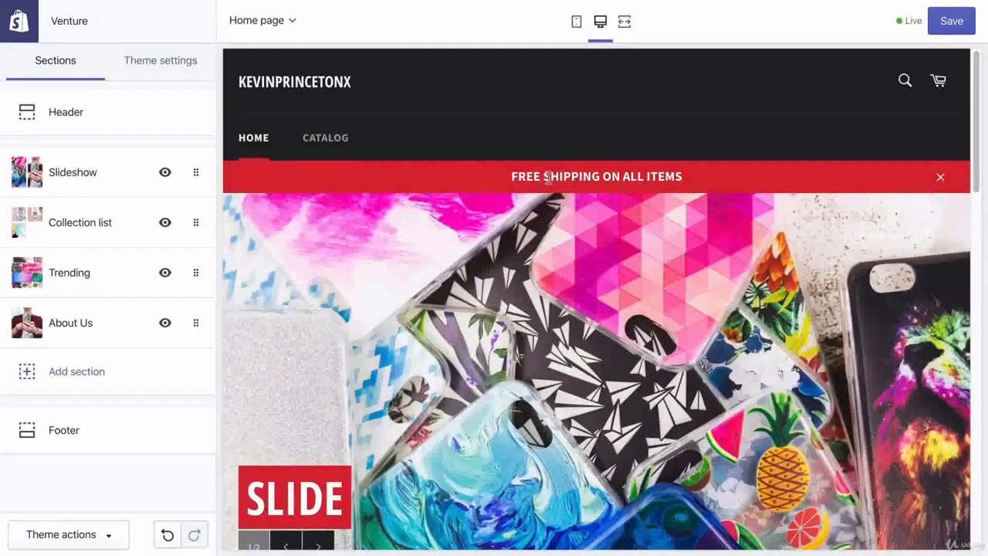
{"action": "scroll", "coordinate": [399, 207], "scroll_direction": "down", "scroll_amount": 15}
{"action": "scroll", "coordinate": [399, 209], "scroll_direction": "up", "scroll_amount": 8}
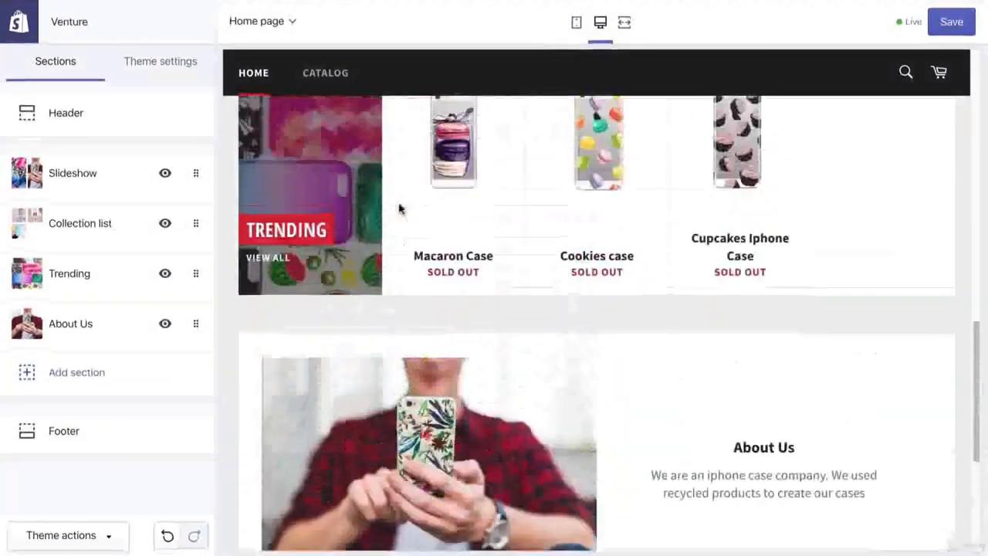
{"action": "scroll", "coordinate": [399, 208], "scroll_direction": "up", "scroll_amount": 8}
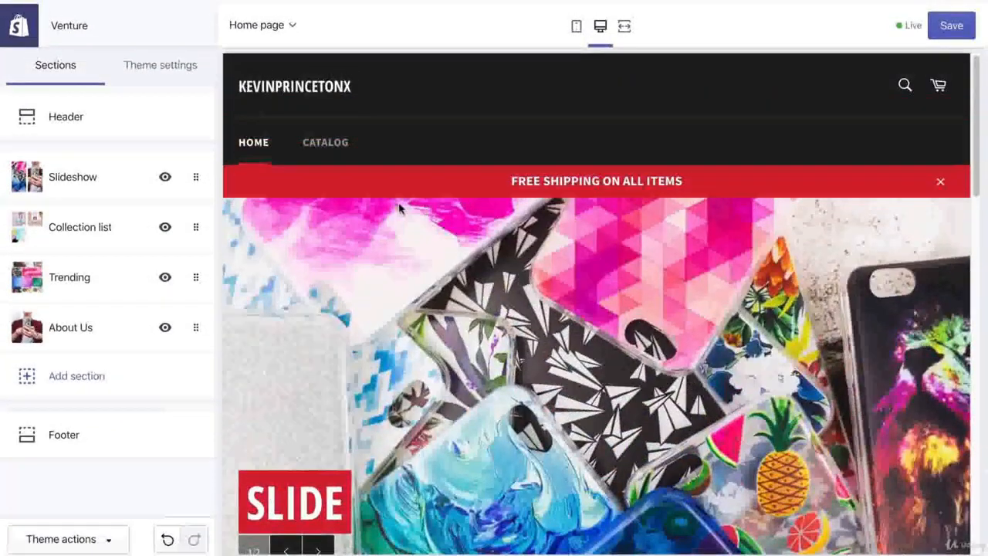
{"action": "scroll", "coordinate": [400, 208], "scroll_direction": "down", "scroll_amount": 1}
{"action": "scroll", "coordinate": [399, 207], "scroll_direction": "down", "scroll_amount": 12}
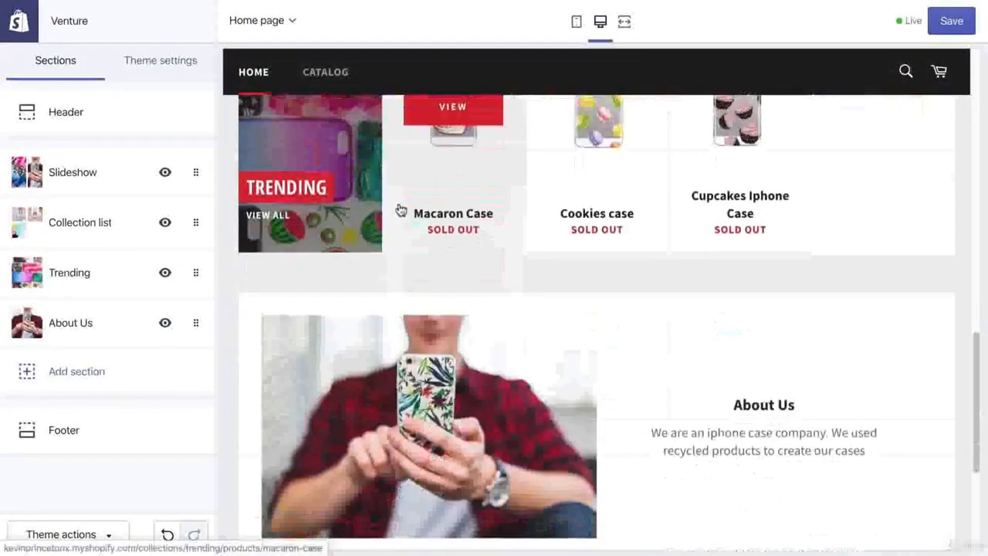